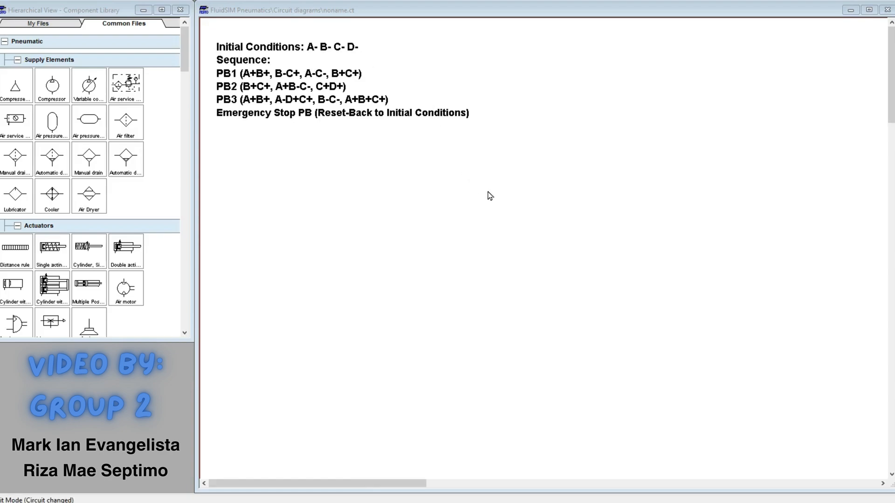
Step: Review the initial conditions and the PB1, PB2 and PB3 cylinder sequences written on the sheet
scroll(489, 196, down, 1)
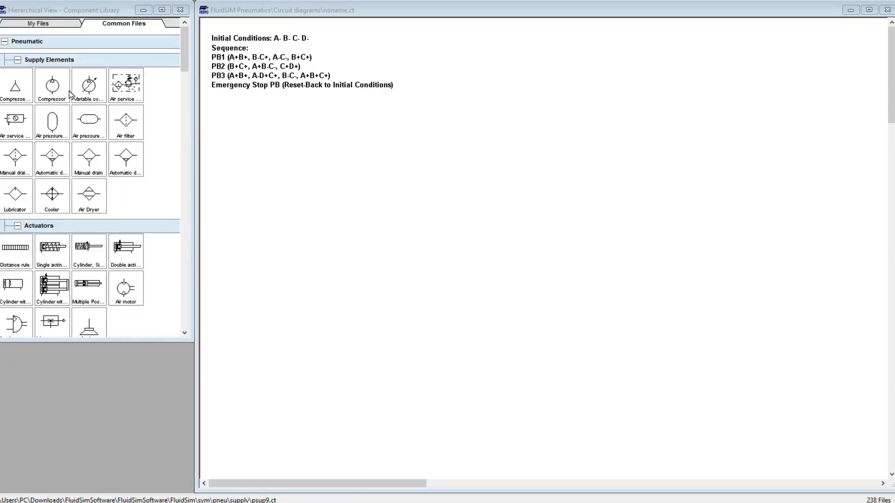
scroll(306, 263, down, 5)
scroll(368, 247, up, 5)
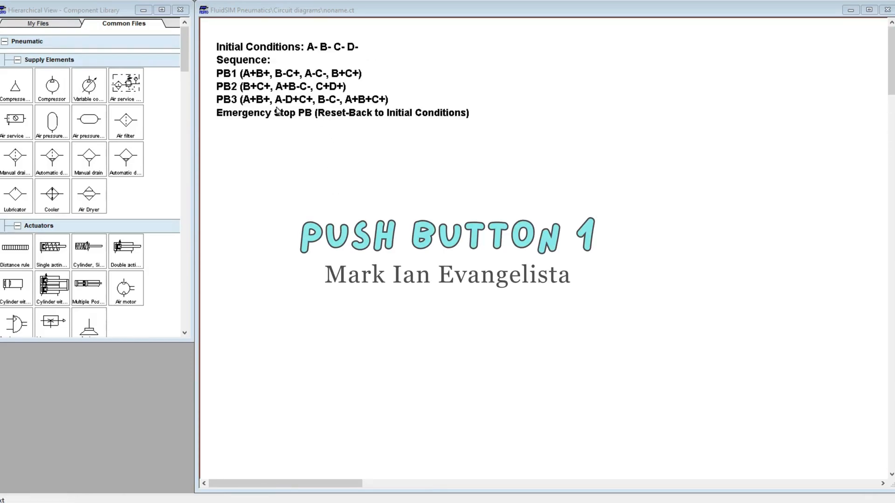
scroll(423, 252, down, 2)
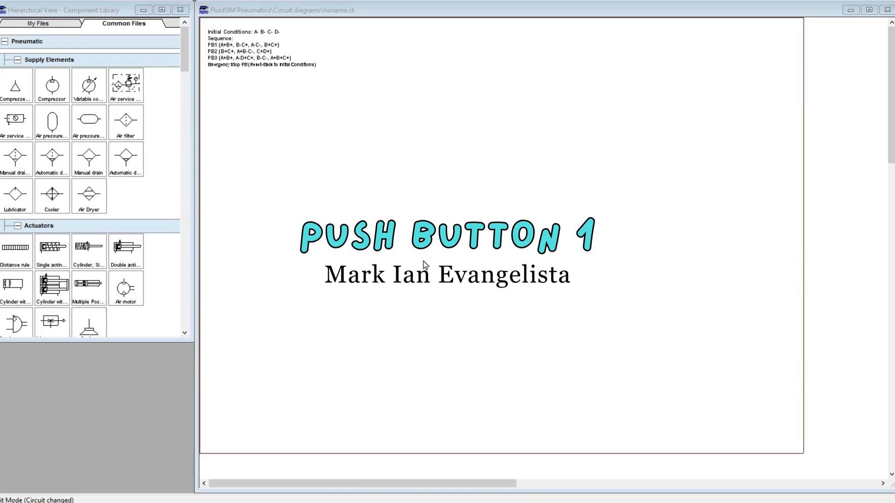
scroll(303, 130, up, 3)
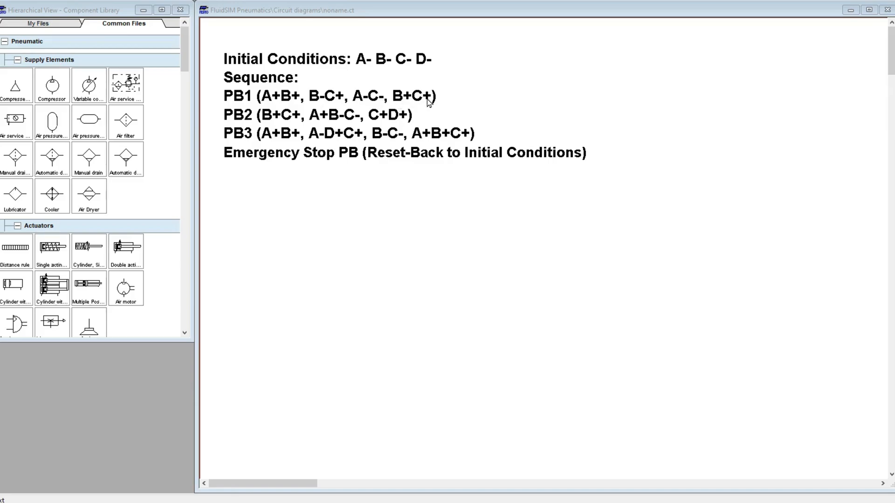
Step: Place a compressed air supply, a horizontal air pressure reservoir and an air service unit near the sheet's lower left
scroll(391, 207, down, 2)
scroll(400, 250, down, 5)
scroll(401, 251, down, 1)
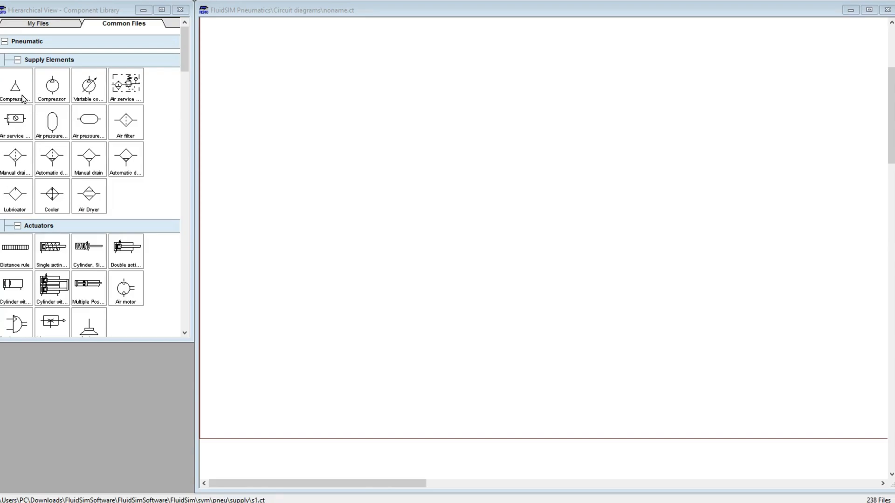
mouse_move(24, 97)
mouse_down()
mouse_move(139, 233)
mouse_move(321, 378)
mouse_move(310, 382)
mouse_up()
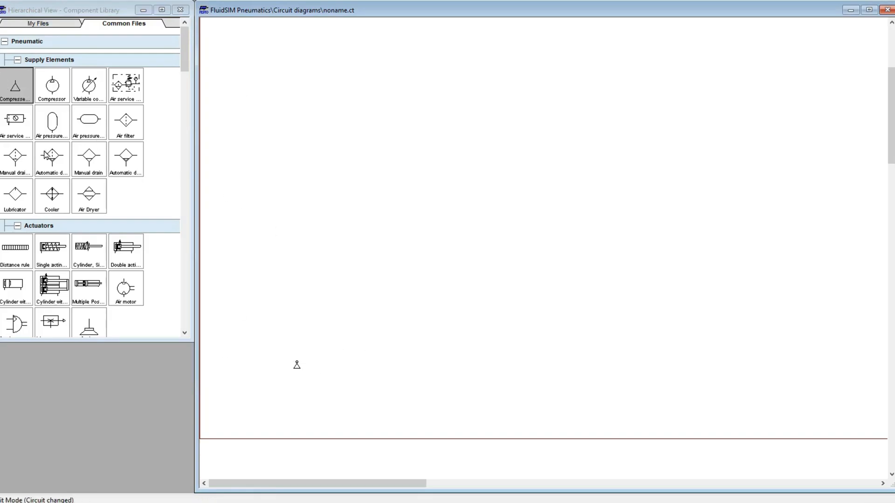
mouse_move(88, 123)
mouse_down()
mouse_move(287, 303)
mouse_move(327, 355)
mouse_up()
mouse_move(19, 132)
mouse_down()
mouse_move(254, 240)
mouse_move(324, 315)
mouse_move(320, 325)
mouse_move(362, 315)
mouse_move(379, 361)
mouse_move(337, 374)
mouse_up()
Step: Connect the compressed air supply to the reservoir's inlet and the reservoir's outlet to the air service unit above it
scroll(361, 366, up, 1)
scroll(429, 360, down, 3)
click(370, 375)
click(371, 325)
mouse_move(387, 351)
mouse_down()
mouse_move(348, 330)
mouse_move(355, 322)
mouse_up()
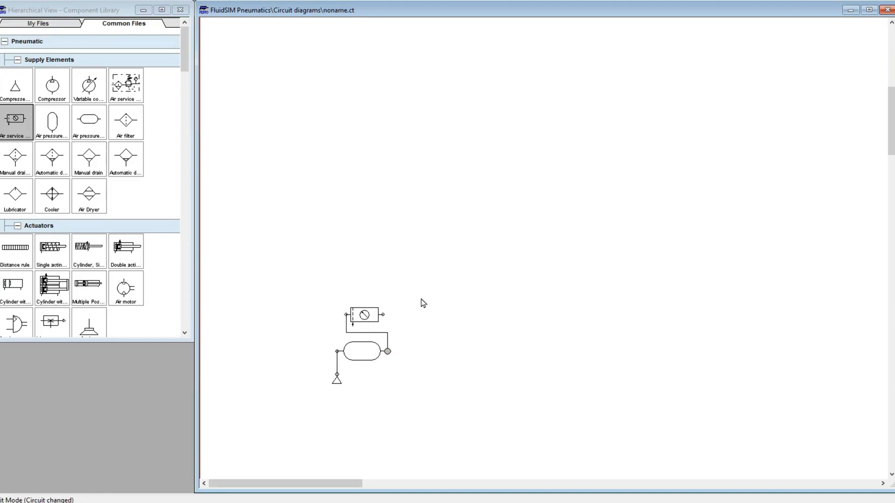
Step: Place a double acting cylinder below the sequence text
scroll(466, 191, up, 5)
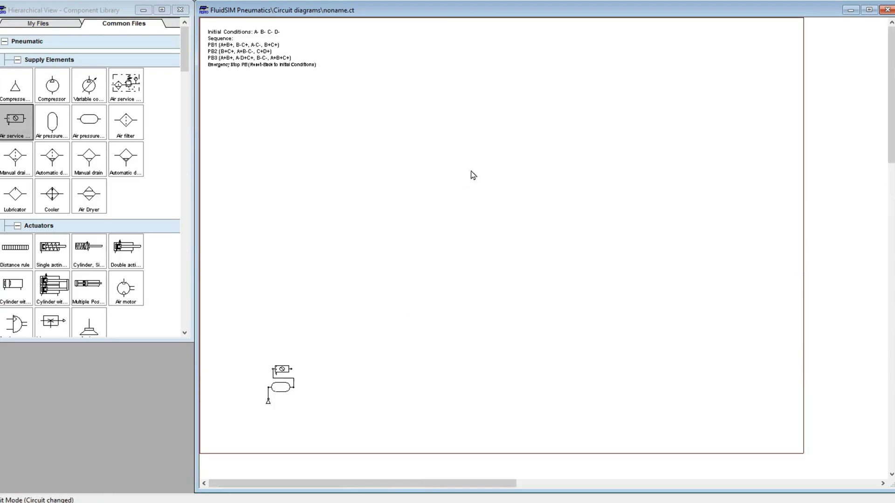
scroll(405, 102, up, 1)
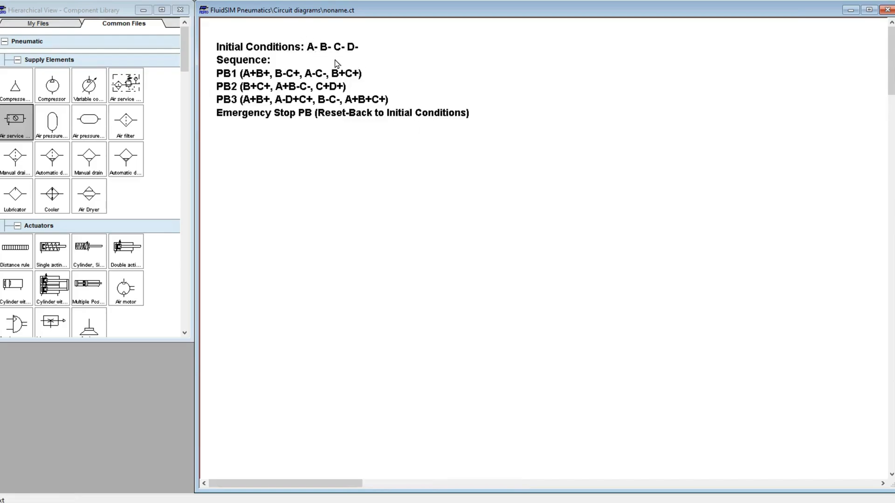
scroll(88, 149, down, 1)
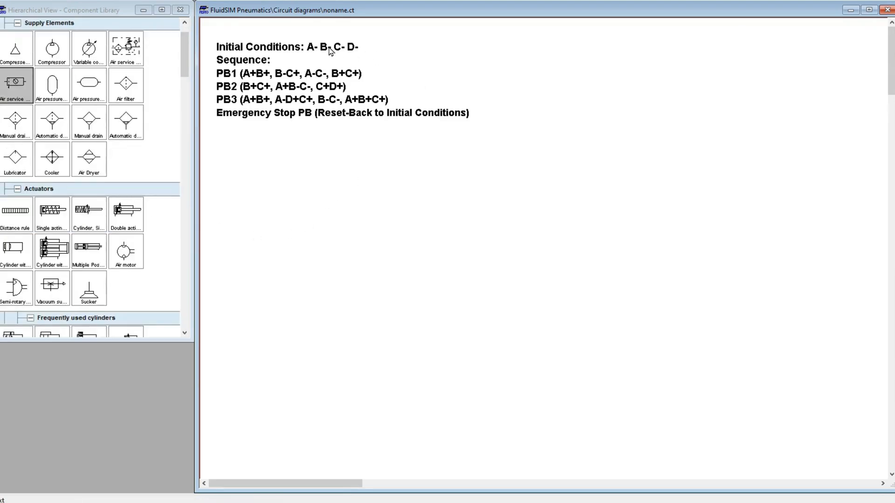
scroll(495, 231, down, 3)
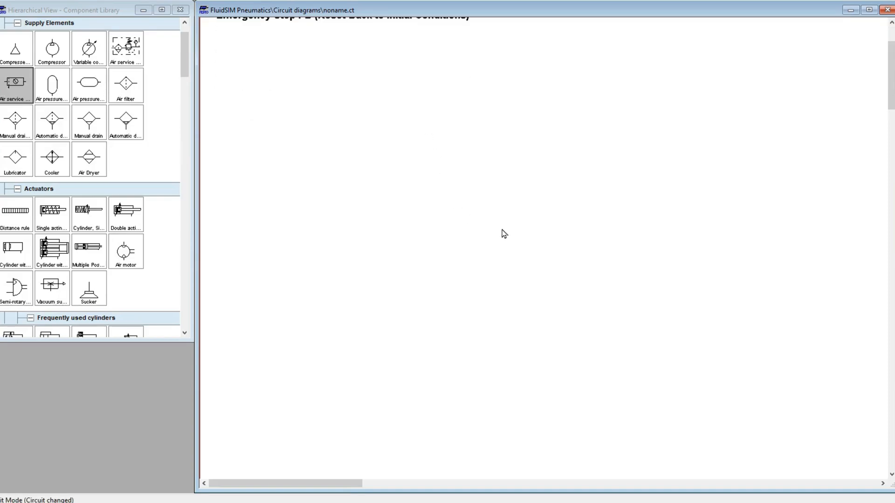
scroll(499, 231, up, 2)
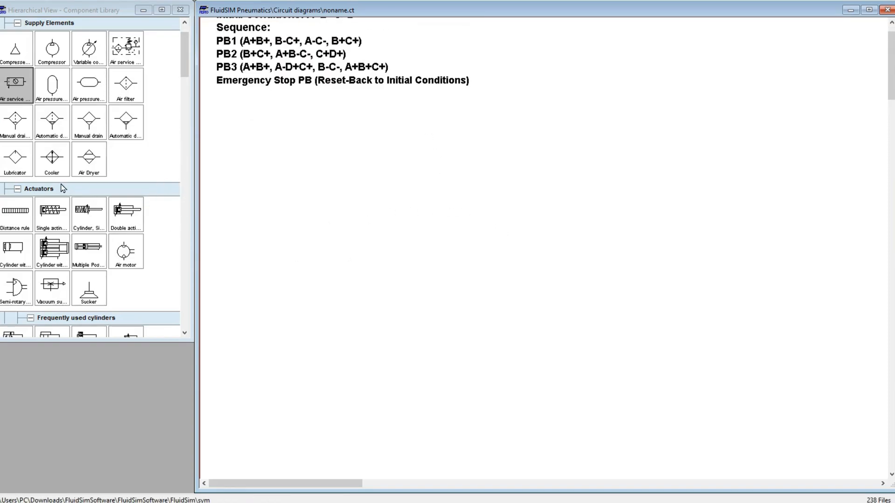
drag(128, 225, 386, 158)
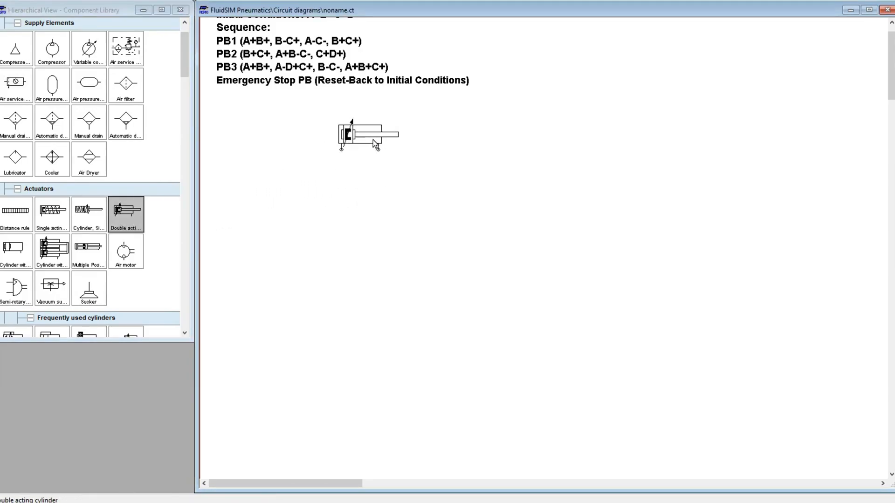
Step: Paste three copies of the double acting cylinder and arrange all four in one evenly spaced horizontal row
key(ctrl+v)
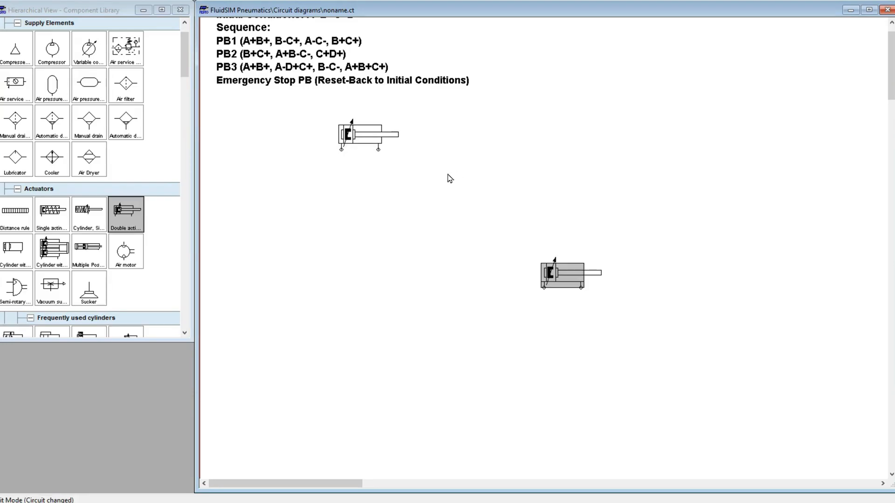
drag(568, 282, 458, 142)
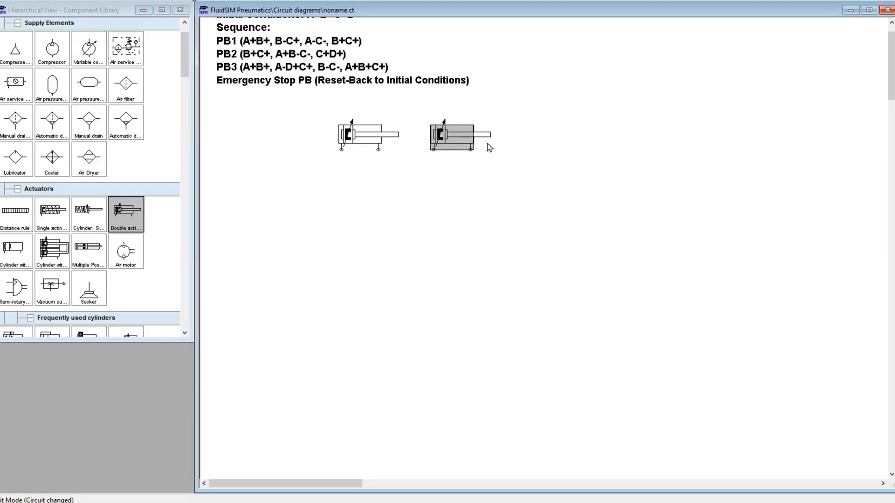
key(ctrl+v)
drag(586, 289, 563, 149)
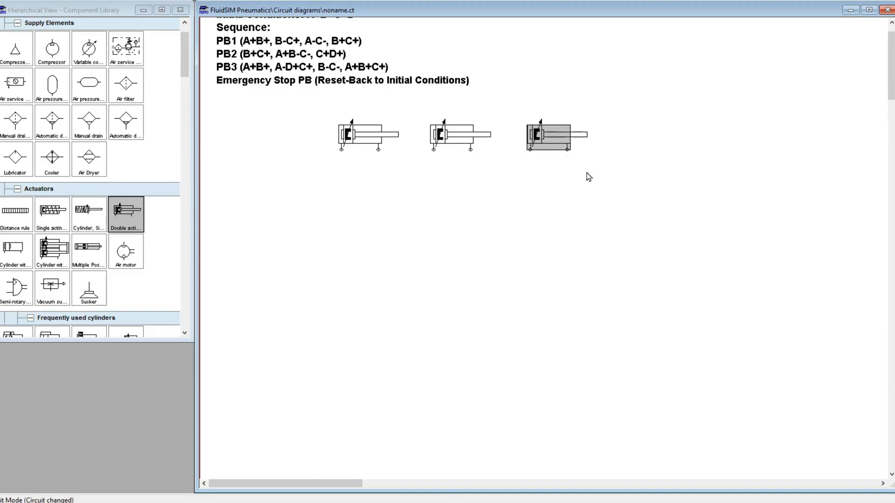
key(ctrl+v)
drag(592, 287, 666, 140)
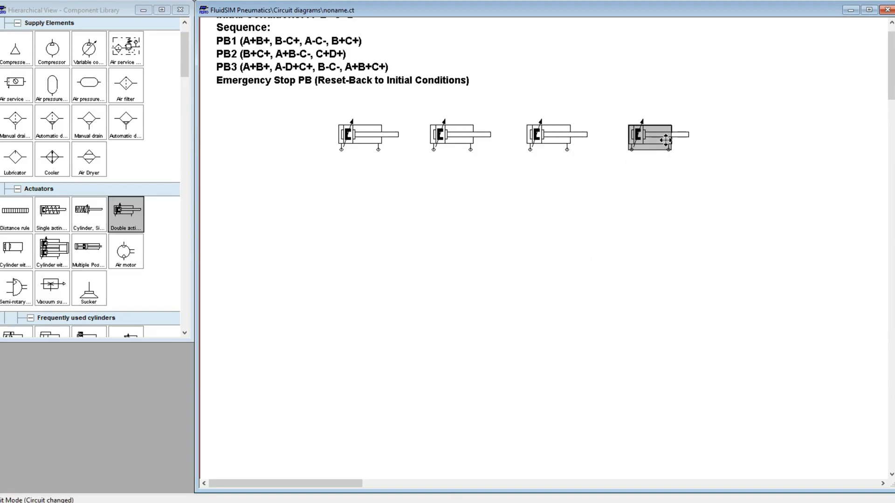
drag(299, 94, 681, 186)
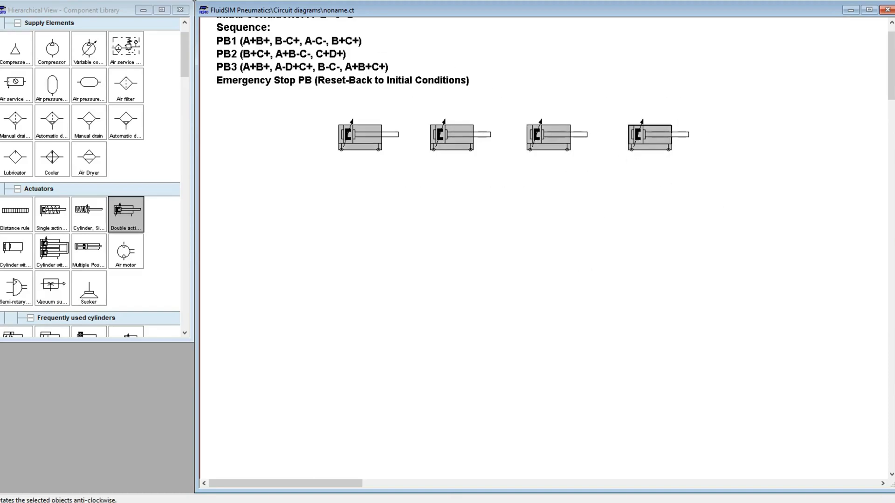
click(465, 227)
scroll(465, 234, down, 1)
scroll(437, 206, down, 2)
scroll(437, 205, up, 2)
scroll(436, 205, down, 2)
scroll(400, 260, down, 1)
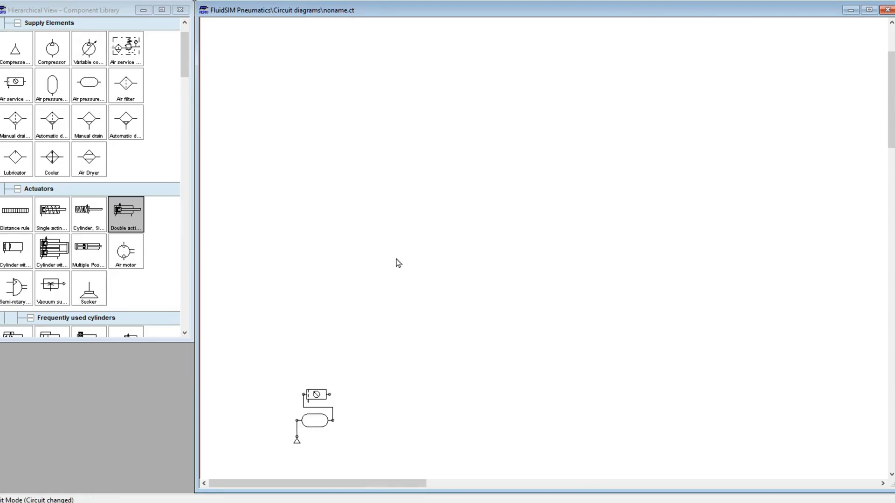
scroll(398, 262, up, 3)
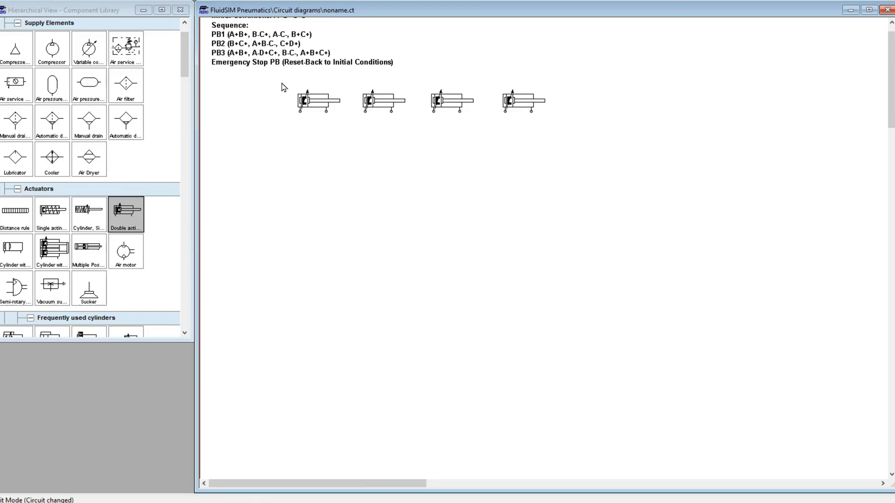
scroll(327, 95, up, 2)
scroll(330, 98, up, 2)
scroll(333, 114, down, 1)
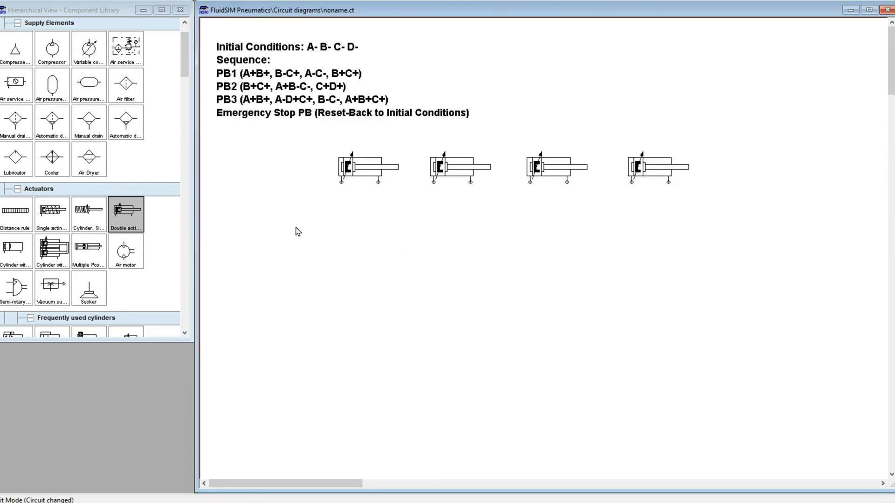
scroll(392, 327, down, 9)
scroll(420, 343, up, 5)
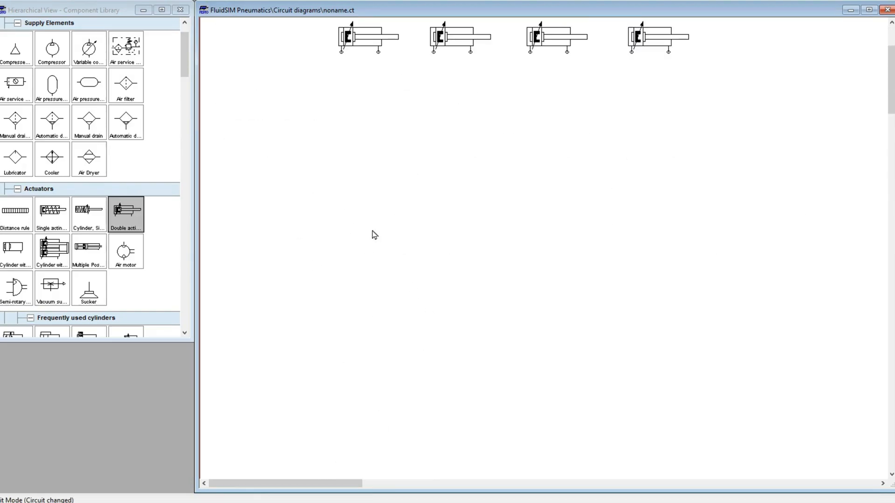
Step: Place two 3/n way valves, one above the air service unit and one to the lower right of the reservoir
scroll(387, 275, down, 5)
scroll(99, 247, down, 6)
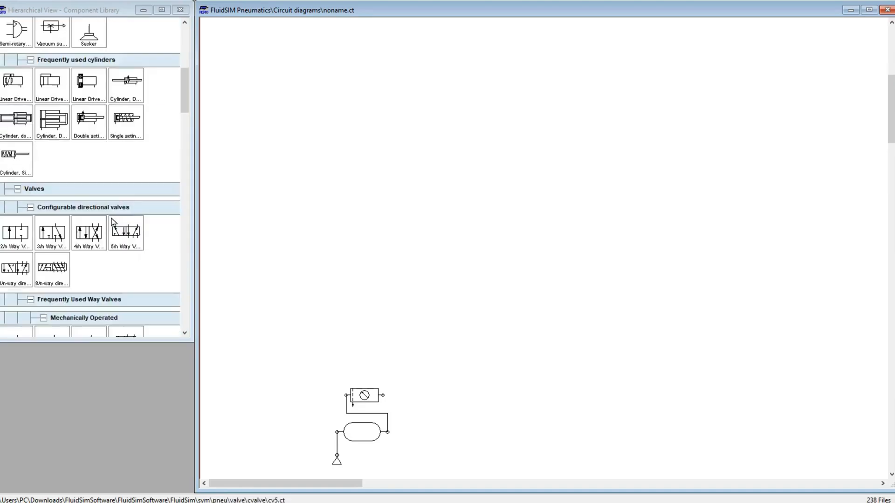
scroll(107, 220, down, 2)
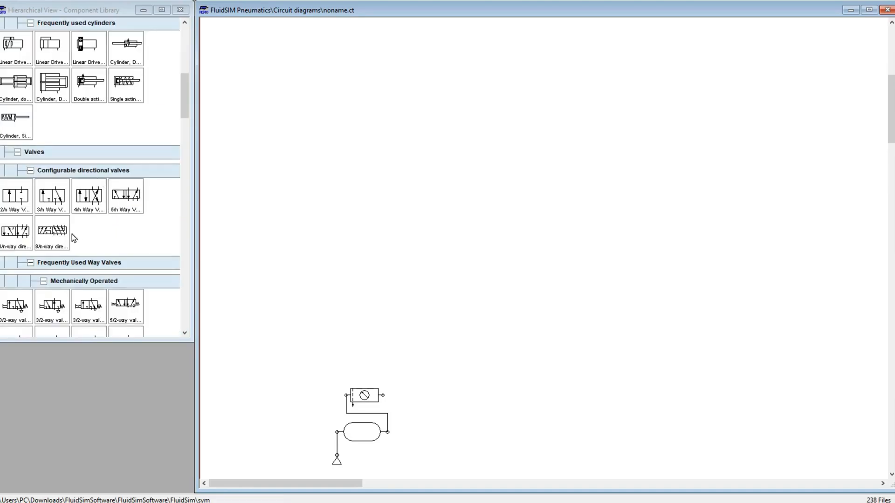
drag(47, 205, 406, 344)
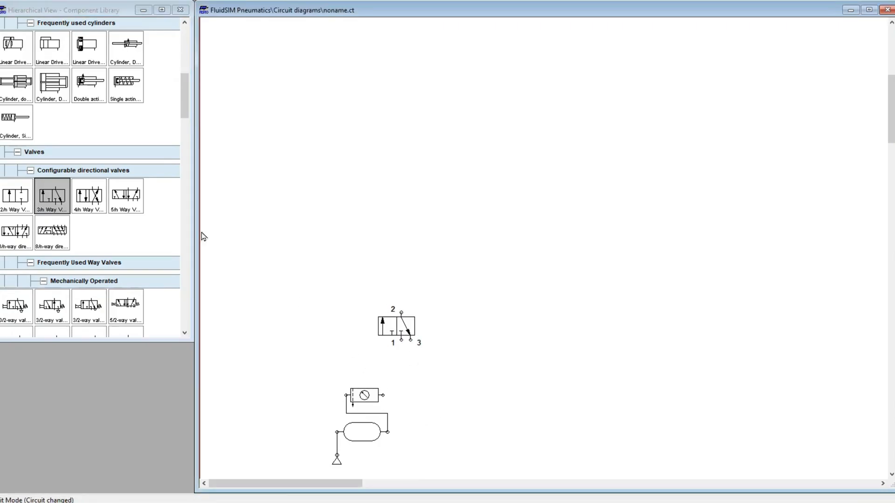
drag(409, 334, 402, 334)
click(402, 363)
click(409, 386)
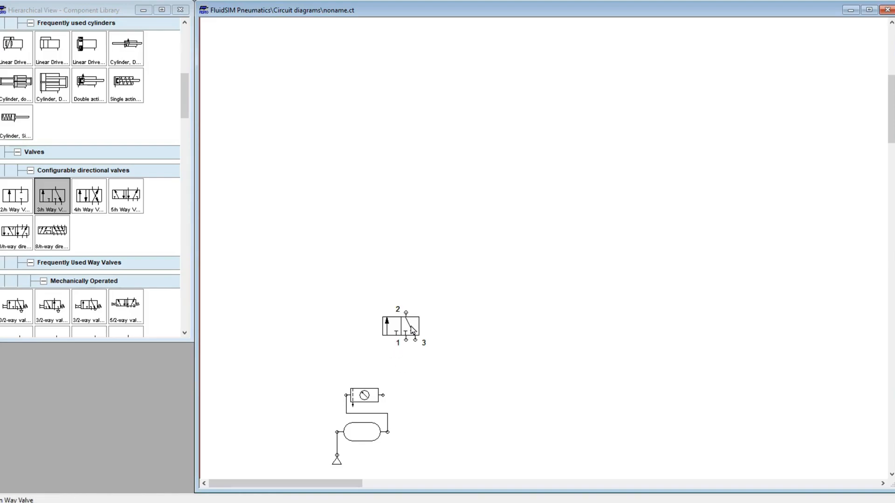
drag(60, 202, 447, 433)
scroll(485, 384, down, 2)
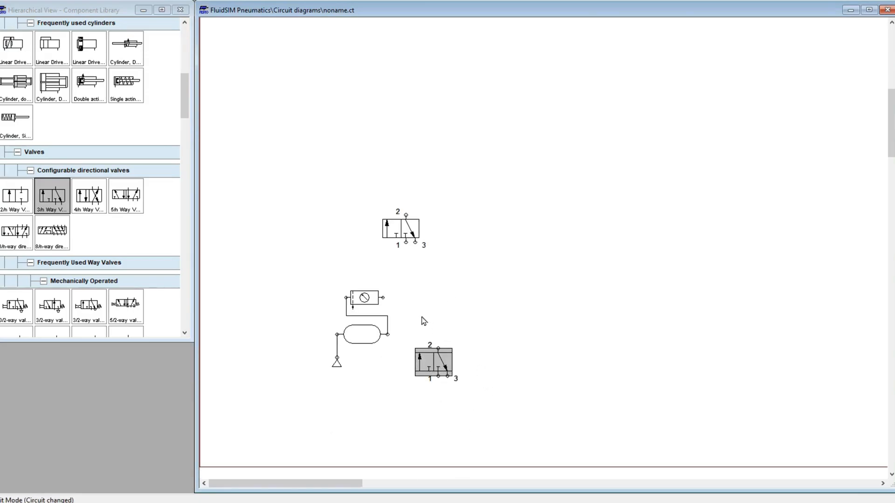
Step: Place a 5/n way valve below each of the four cylinders and align the valves in one row
scroll(484, 282, up, 10)
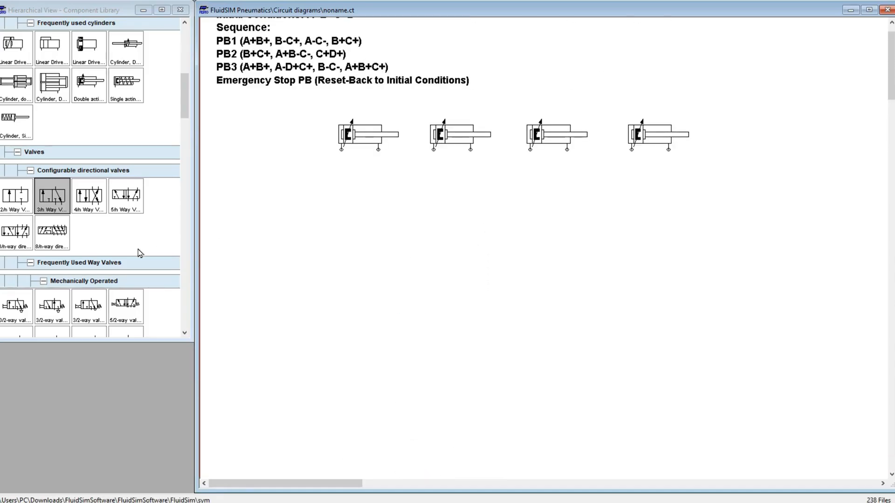
drag(132, 200, 371, 210)
drag(130, 198, 458, 206)
drag(131, 198, 672, 203)
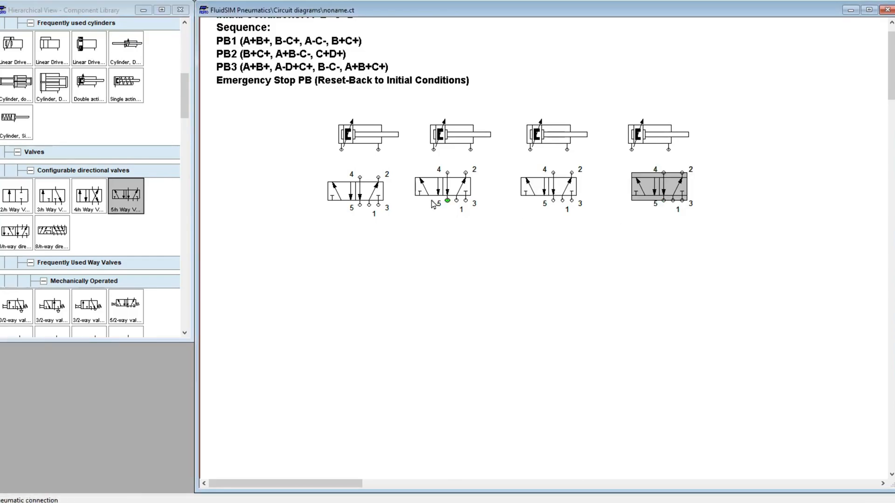
drag(273, 163, 793, 256)
click(212, 1)
click(415, 278)
Step: Connect the two ports of each cylinder to ports 4 and 2 of the 5/n way valve below it
mouse_move(355, 161)
mouse_down()
mouse_move(360, 177)
mouse_move(378, 177)
mouse_up()
drag(433, 149, 448, 177)
drag(471, 149, 466, 177)
drag(529, 149, 572, 177)
drag(631, 150, 653, 194)
Step: Shift the second, third and fourth 5/n way valves sideways until each port 2 line runs straight down from its cylinder
click(611, 228)
click(545, 192)
drag(546, 192, 541, 192)
click(539, 260)
drag(447, 204, 452, 204)
click(487, 273)
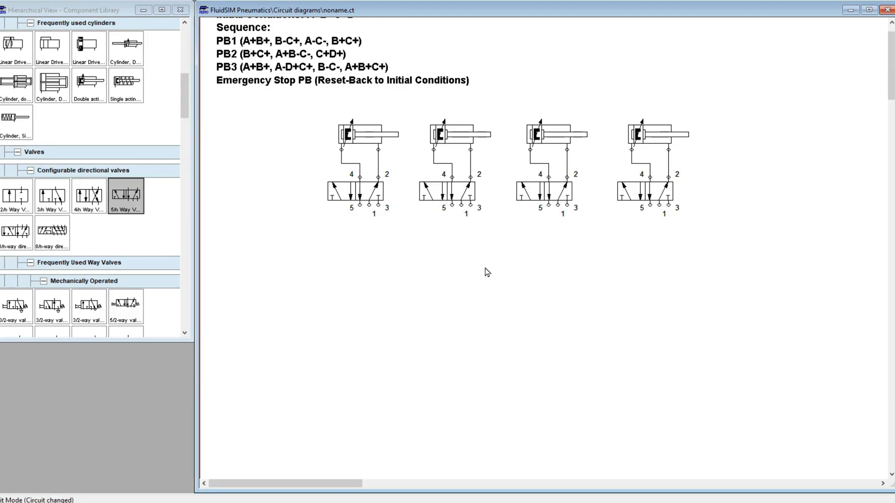
Step: Connect port 1 of the first 5/n way valve to port 2 of the upper 3/n way valve, routing the line beyond the fourth valve
scroll(471, 262, down, 10)
scroll(418, 336, up, 1)
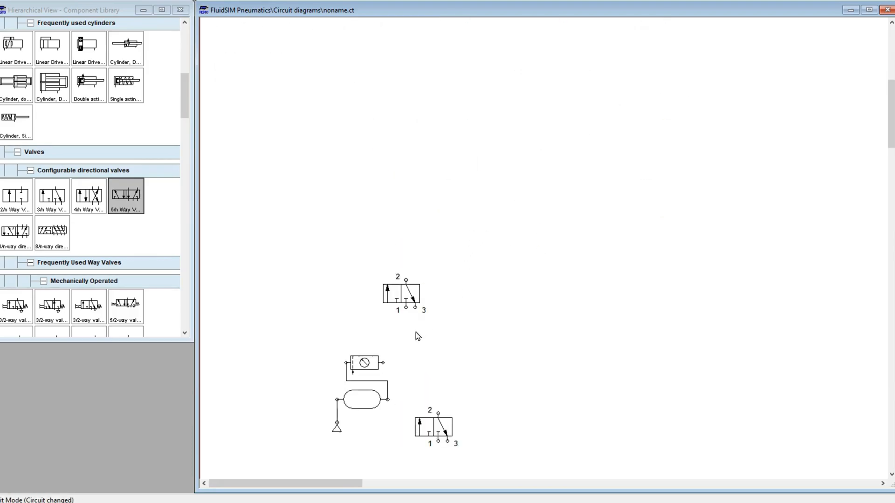
scroll(494, 318, up, 4)
scroll(494, 318, down, 5)
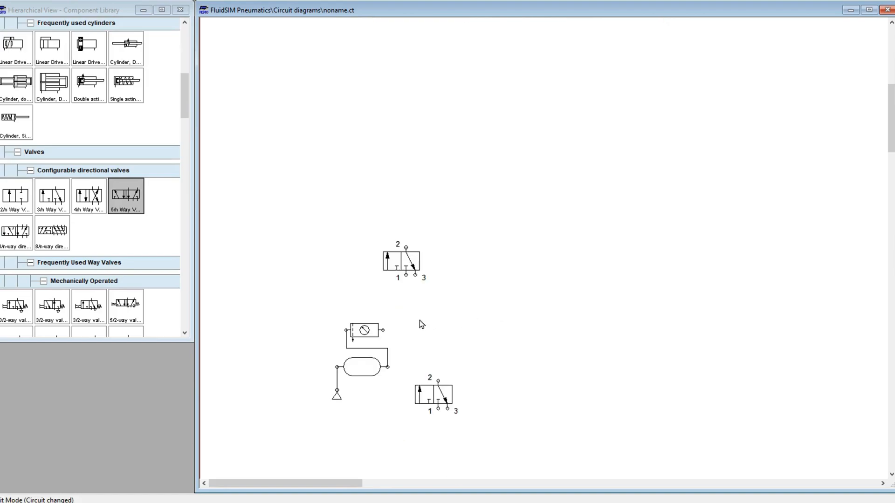
scroll(405, 345, up, 2)
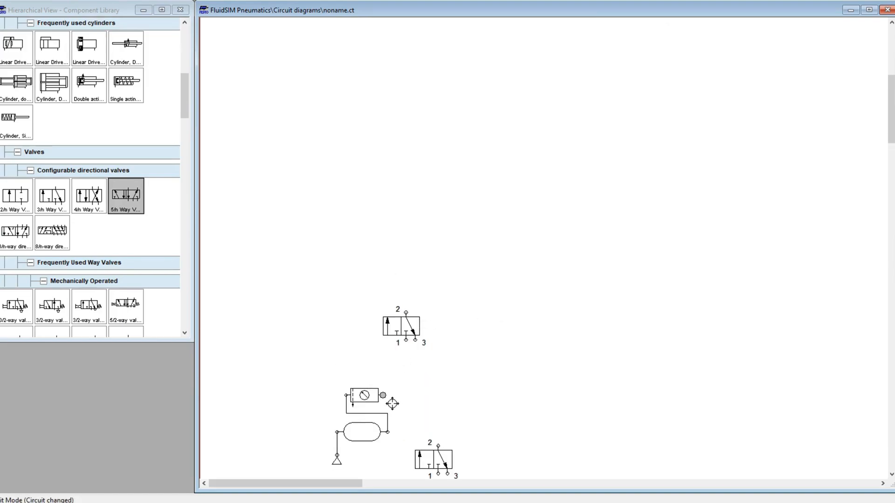
scroll(583, 362, up, 5)
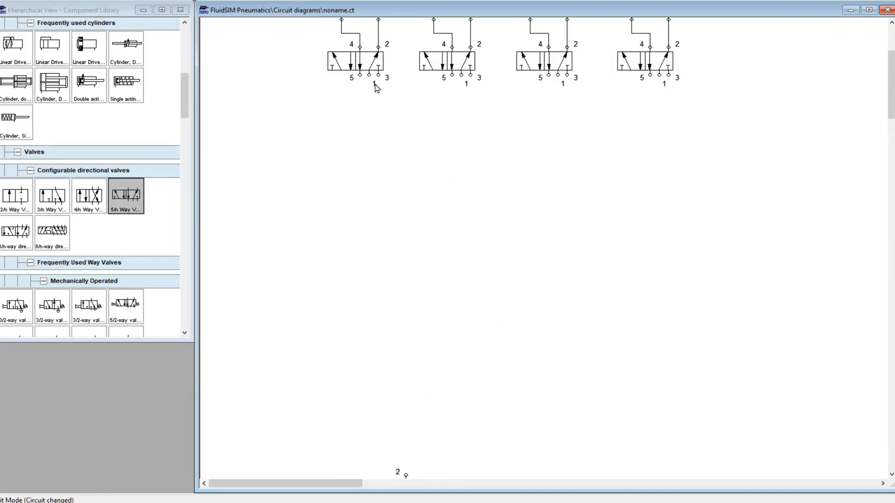
drag(369, 75, 405, 476)
drag(394, 323, 809, 329)
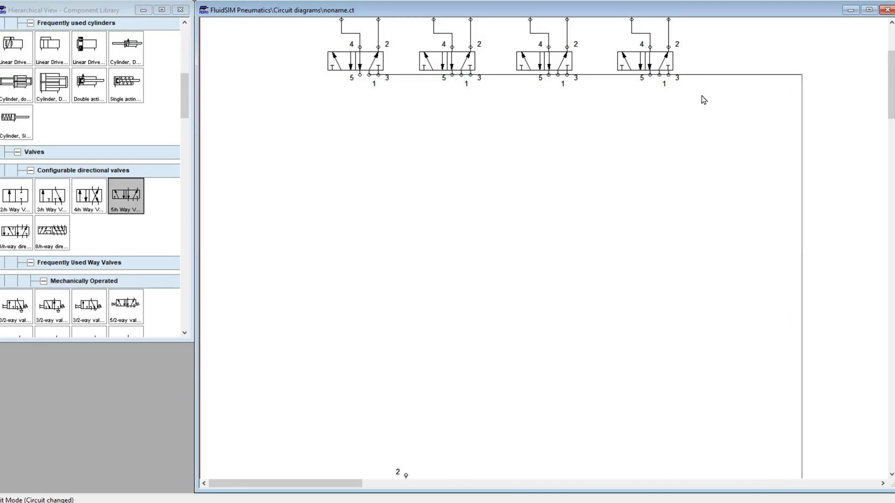
Step: Move the horizontal run of the first 5/n way valve's port 1 line down, clear of the valves' lower ports
drag(727, 76, 726, 113)
scroll(581, 289, down, 3)
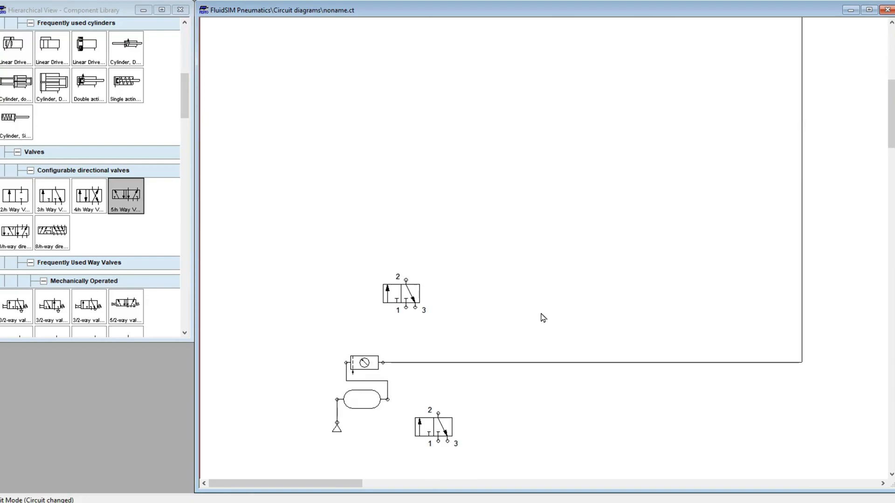
scroll(542, 317, up, 4)
Step: Connect port 1 of the second 5/n way valve to the supply line and raise its horizontal run to just below the first valve's line
scroll(466, 149, down, 4)
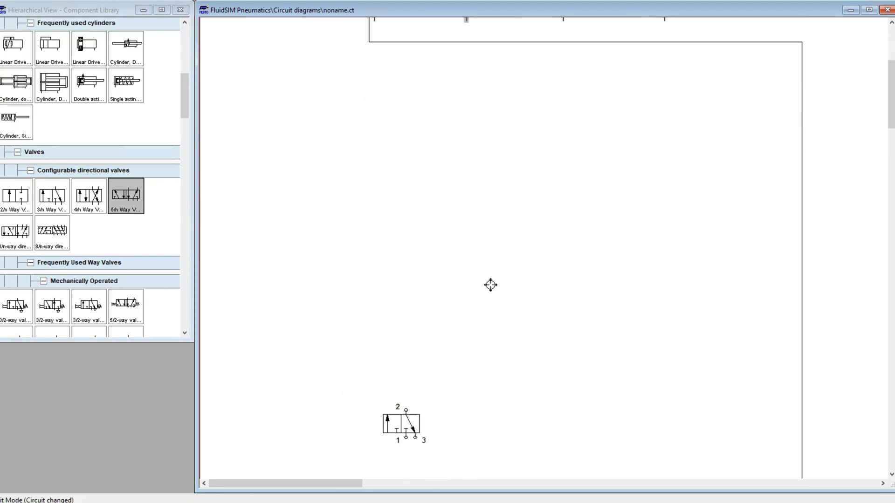
drag(380, 376, 781, 372)
scroll(592, 260, up, 2)
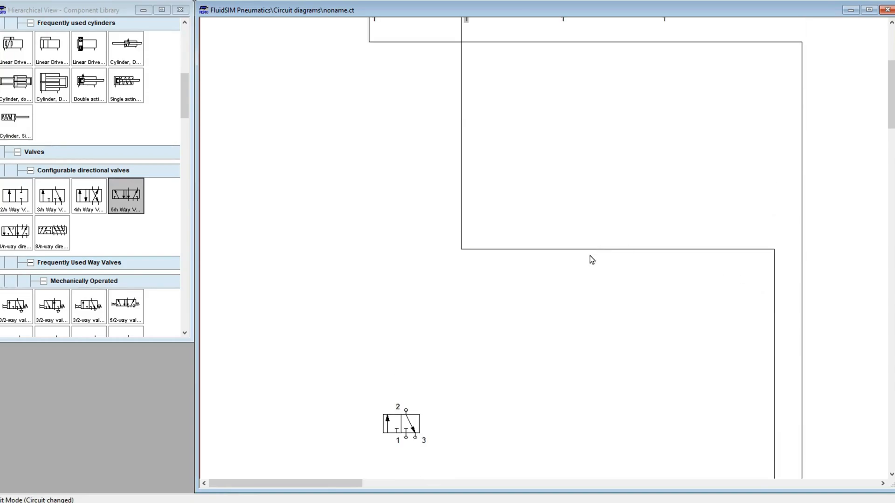
drag(600, 252, 601, 79)
scroll(592, 140, up, 2)
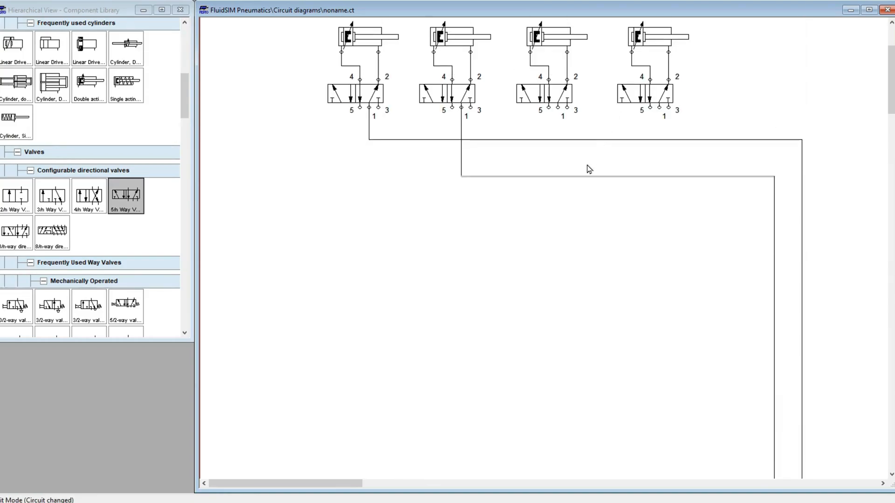
drag(620, 177, 625, 155)
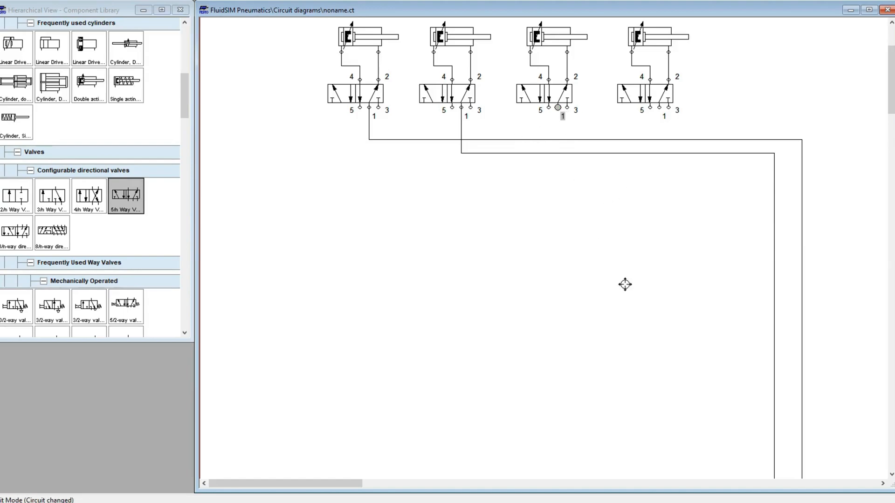
Step: Connect port 1 of the third and fourth 5/n way valves to the supply line, routing both lines beyond the fourth valve
scroll(625, 284, down, 3)
drag(766, 435, 793, 435)
scroll(760, 309, up, 3)
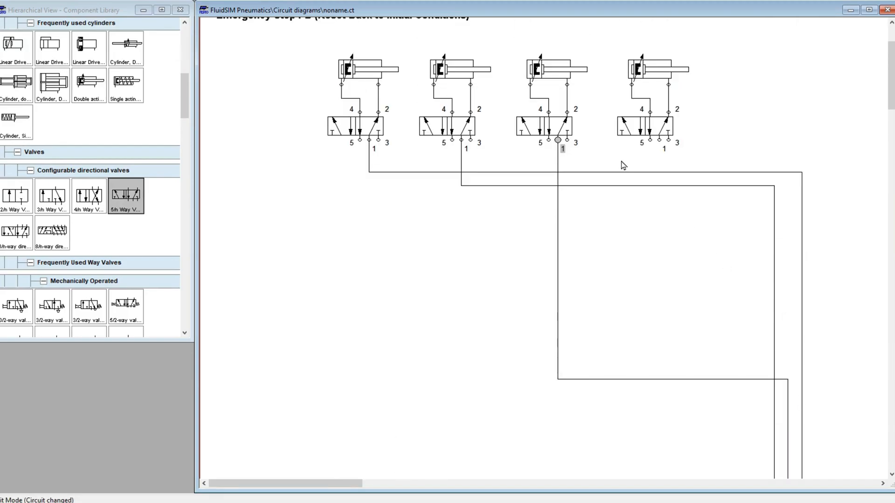
scroll(676, 195, down, 5)
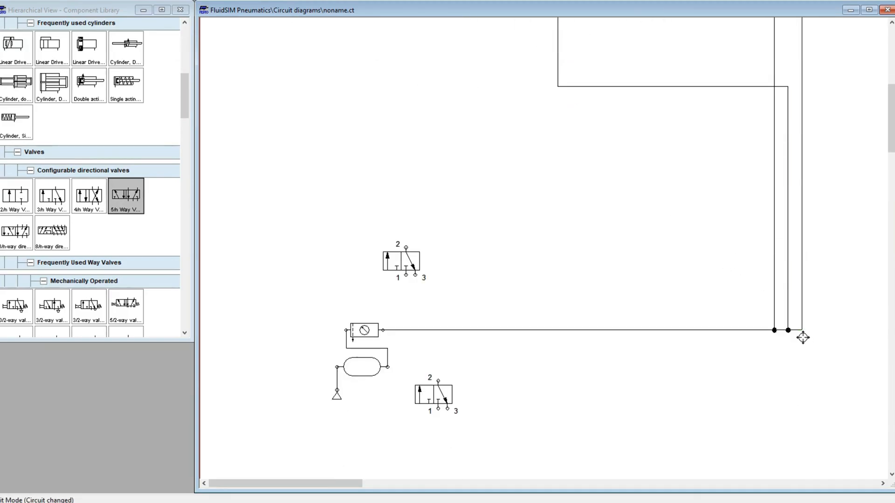
scroll(657, 194, up, 3)
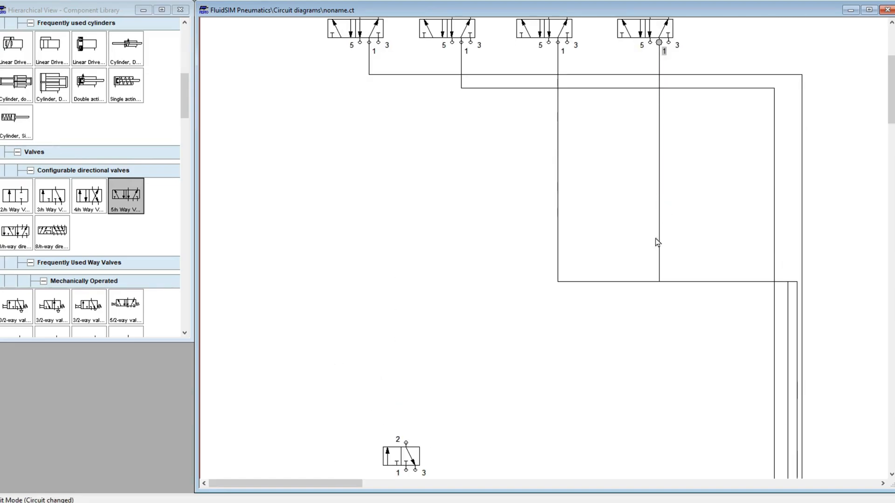
Step: Raise the horizontal runs of the third and fourth valves' port 1 lines to just below the valve row, keeping all runs separate
drag(631, 289, 636, 69)
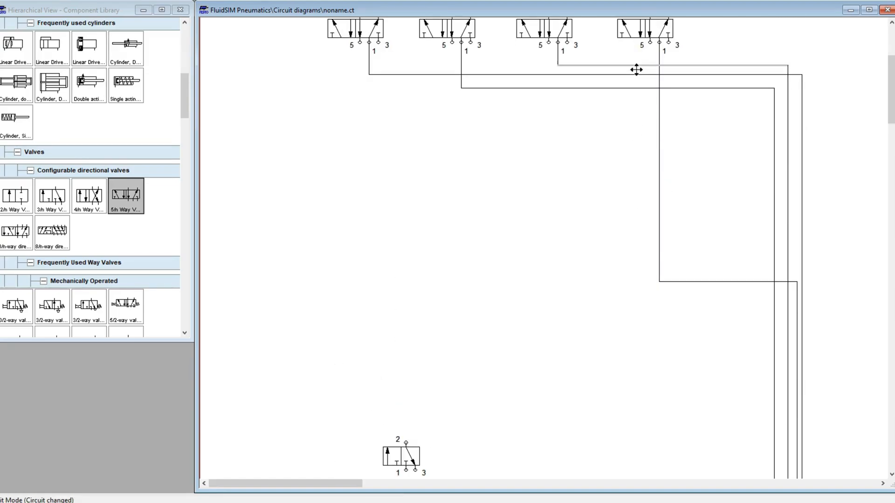
scroll(706, 268, up, 1)
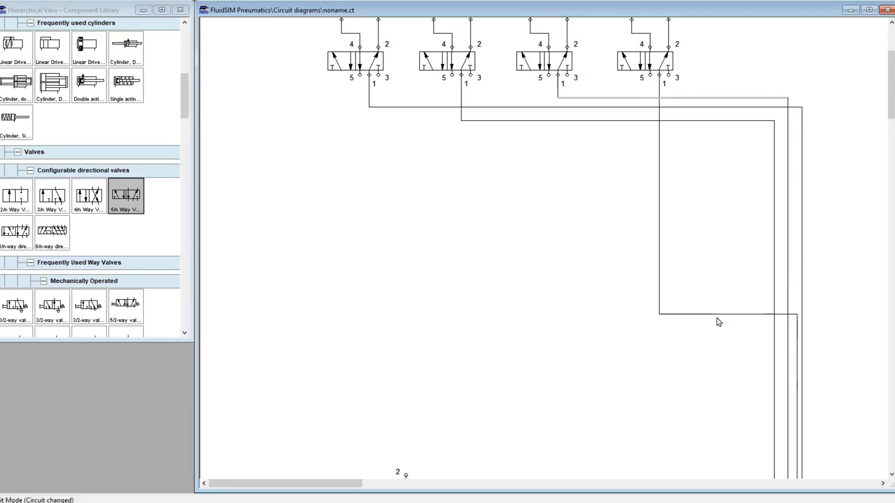
drag(722, 323, 717, 129)
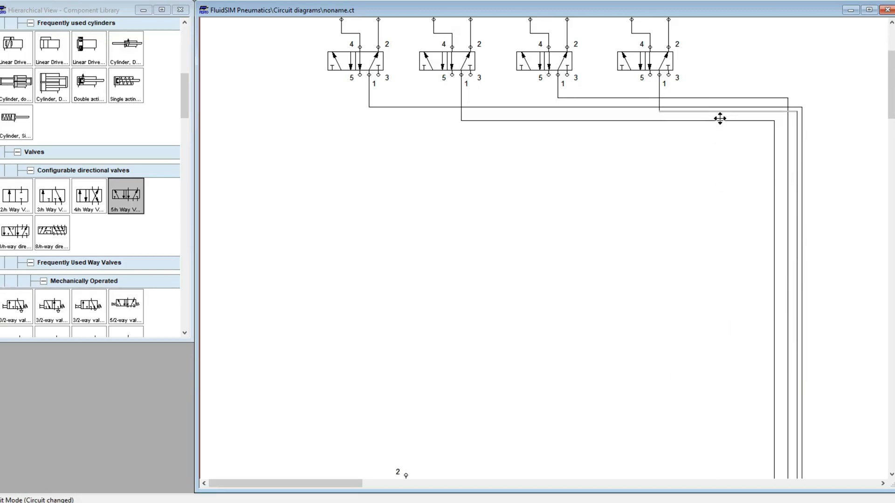
click(821, 184)
scroll(690, 161, down, 3)
scroll(613, 142, up, 7)
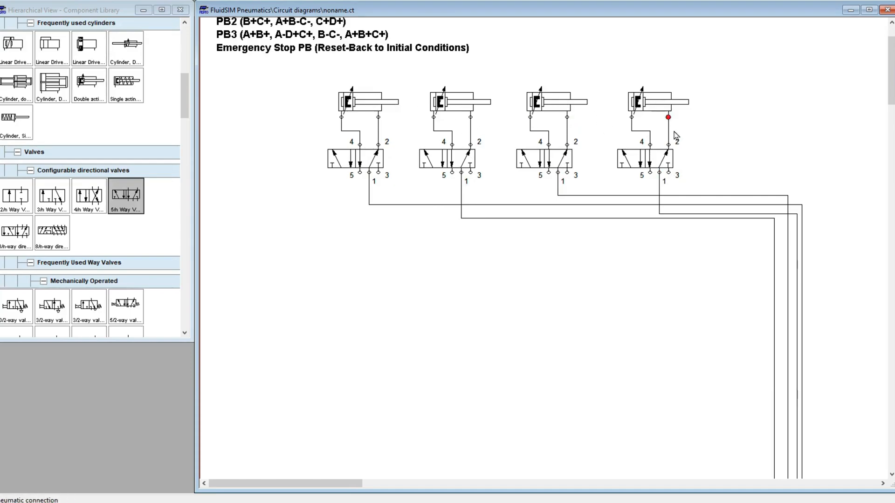
Step: Set the terminator of ports 5 and 3 on the first 5/n way valve to the open triangle exhaust
double_click(360, 173)
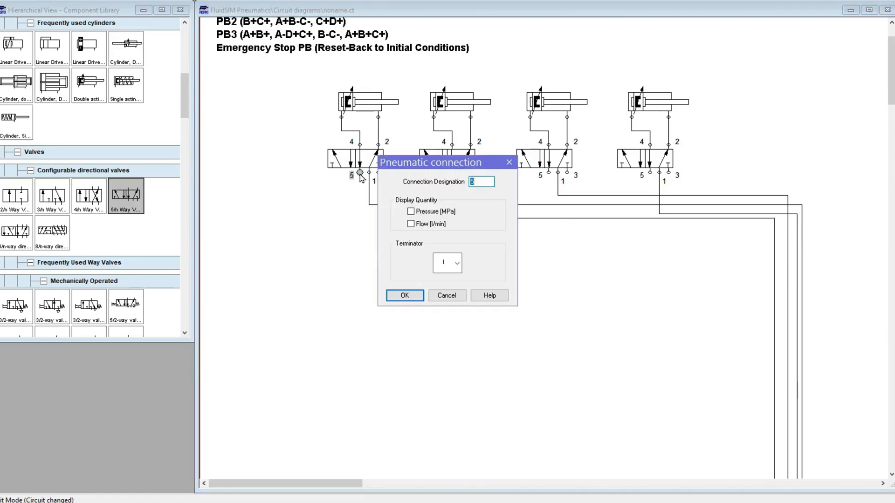
click(457, 263)
click(458, 307)
click(414, 296)
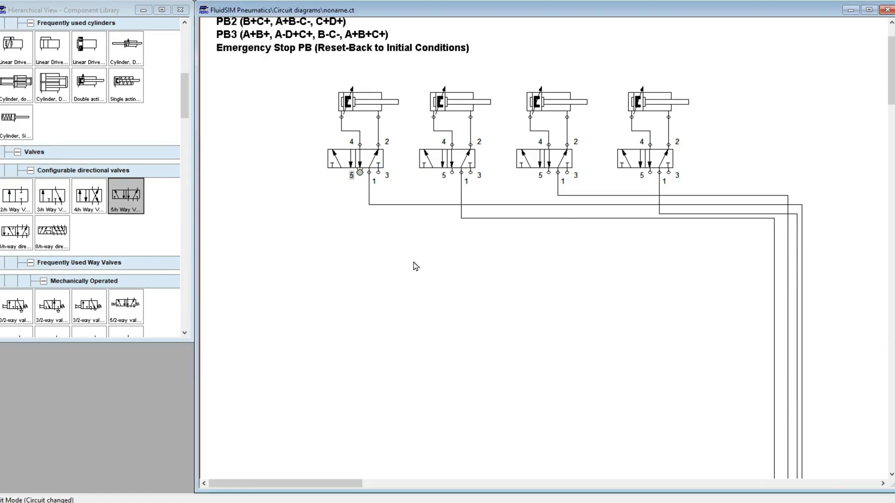
double_click(378, 172)
click(457, 261)
click(458, 308)
click(415, 295)
Step: Set the terminator of ports 5 and 3 on the second 5/n way valve to the open triangle exhaust
double_click(452, 173)
click(414, 296)
double_click(453, 173)
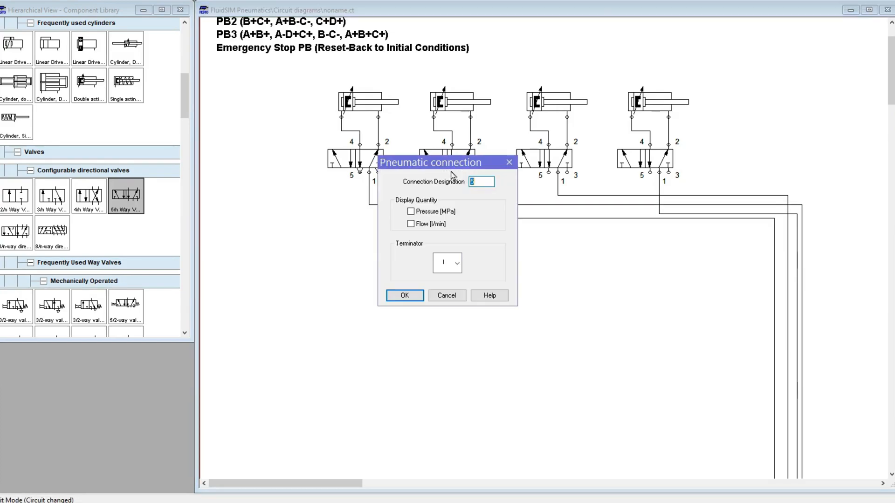
click(458, 263)
click(447, 321)
click(405, 295)
double_click(471, 172)
click(446, 264)
click(442, 335)
click(404, 295)
Step: Set the terminator of ports 5 and 3 on the third 5/n way valve to the open triangle exhaust
double_click(549, 173)
click(457, 262)
click(443, 336)
click(404, 295)
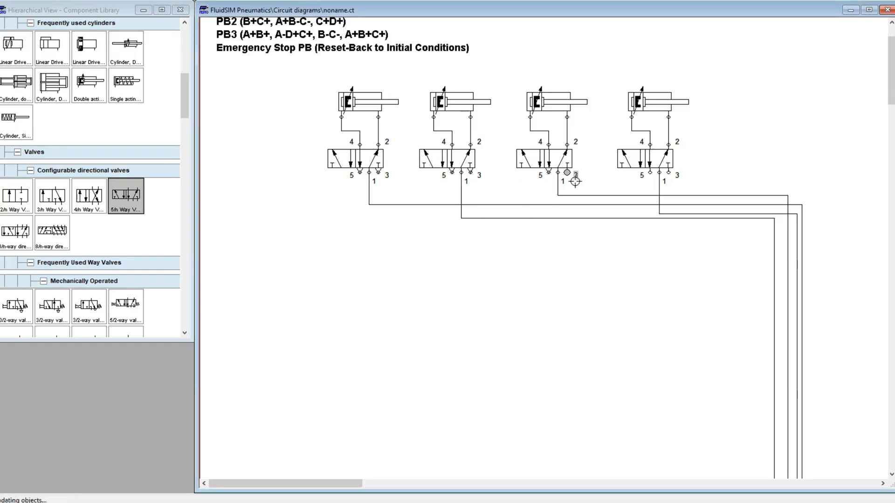
double_click(567, 173)
click(457, 263)
click(442, 319)
click(404, 295)
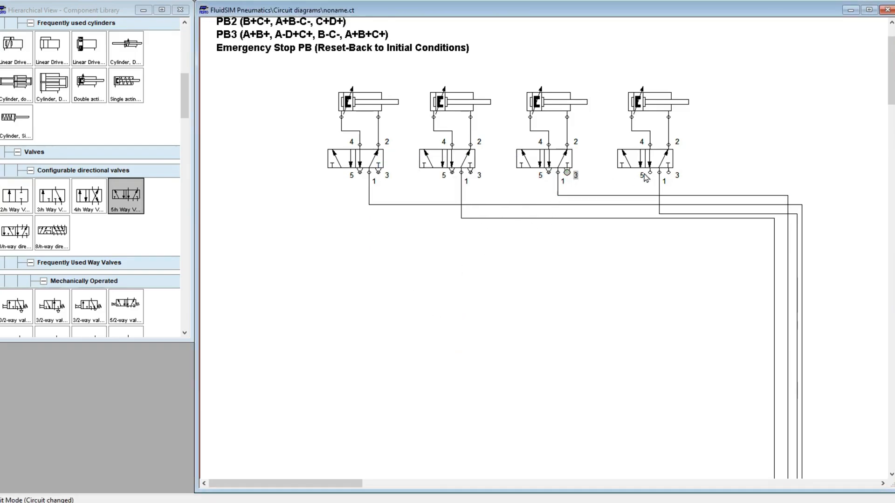
Step: Set the terminator of ports 5 and 3 on the fourth 5/n way valve to the open triangle exhaust
double_click(650, 172)
click(458, 262)
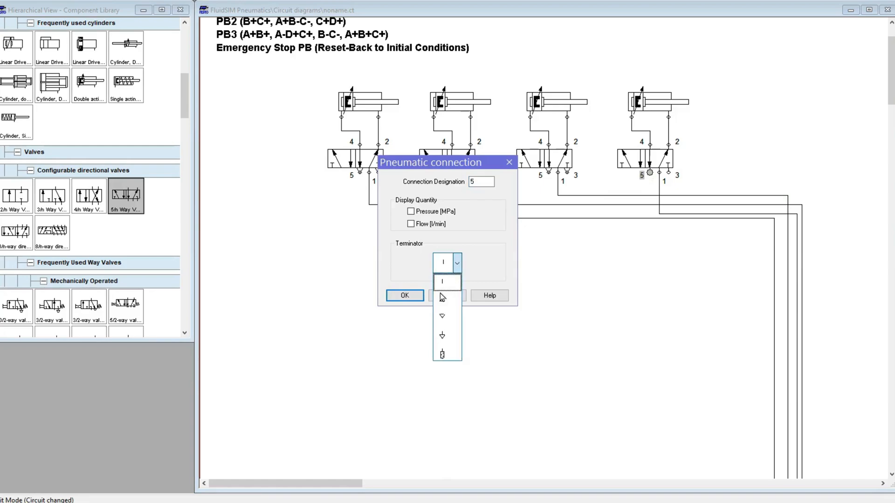
click(443, 317)
click(404, 295)
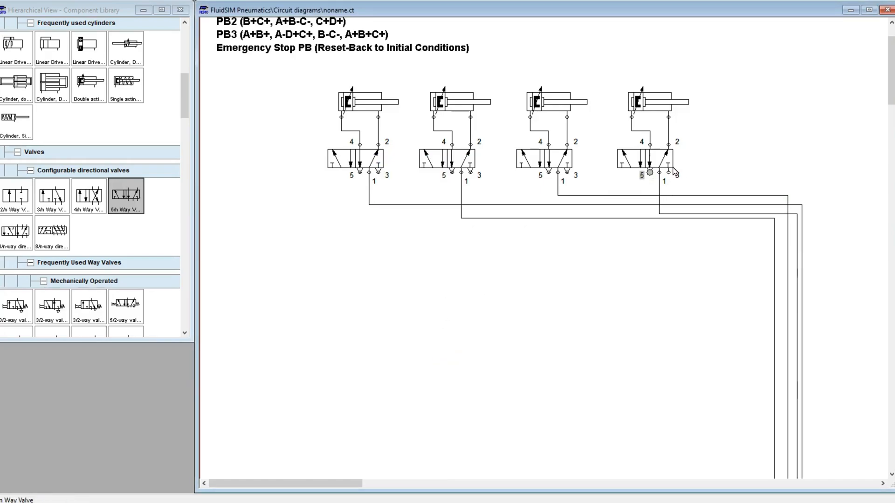
double_click(668, 172)
click(451, 270)
click(445, 317)
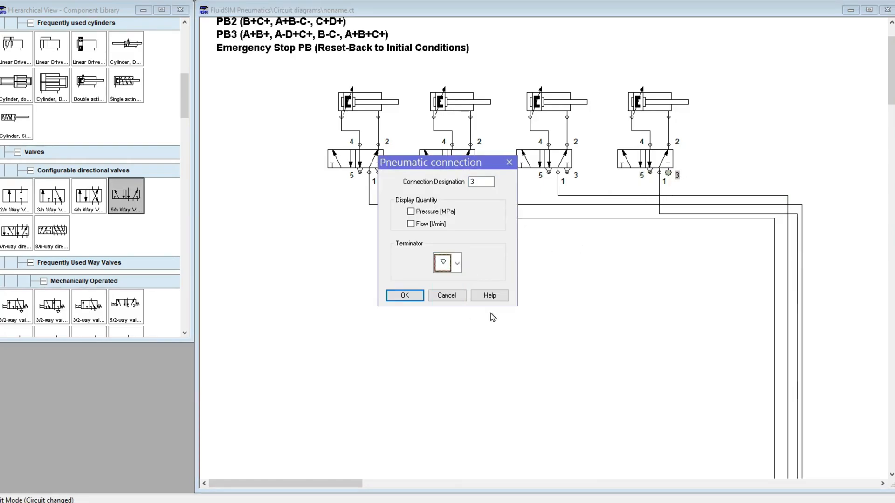
click(422, 296)
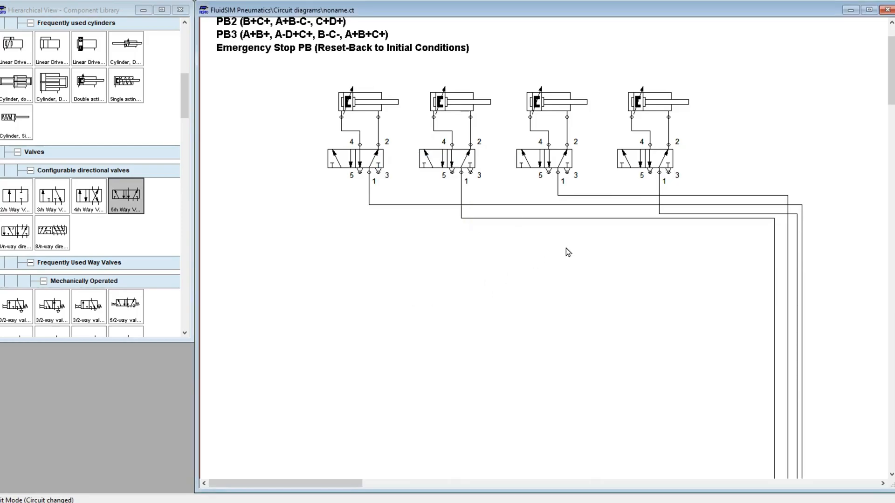
Step: Review the circuit from the air supply up to the cylinders, along with the initial conditions and the PB1, PB2 and PB3 sequences
scroll(560, 248, down, 3)
scroll(600, 216, down, 3)
ctrl+scroll(561, 212, down, 2)
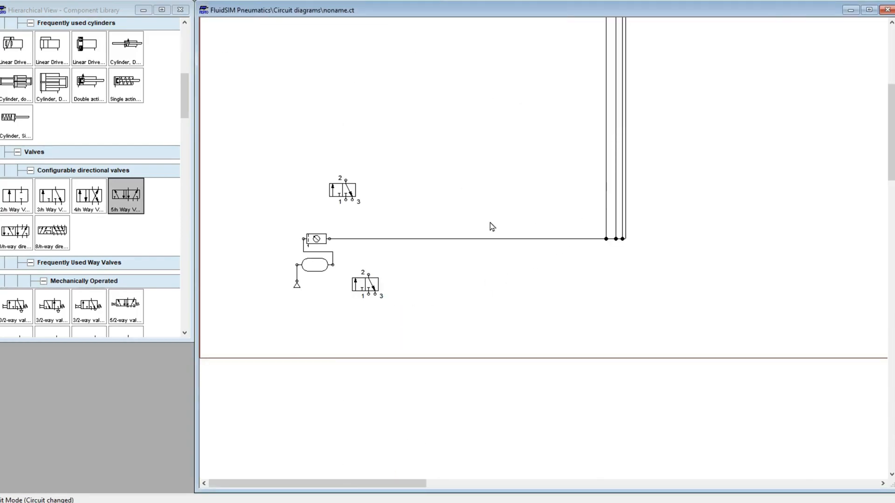
scroll(494, 226, up, 5)
scroll(491, 226, down, 2)
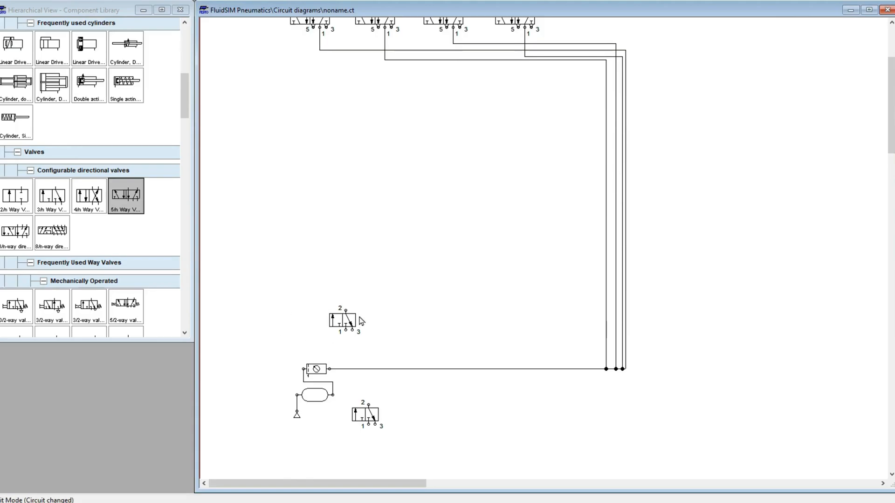
scroll(361, 321, up, 2)
click(347, 386)
click(356, 341)
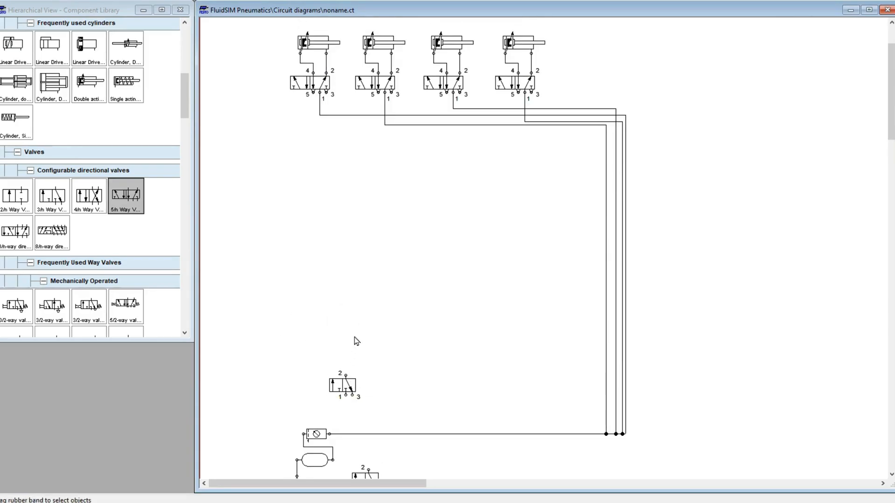
scroll(332, 129, up, 2)
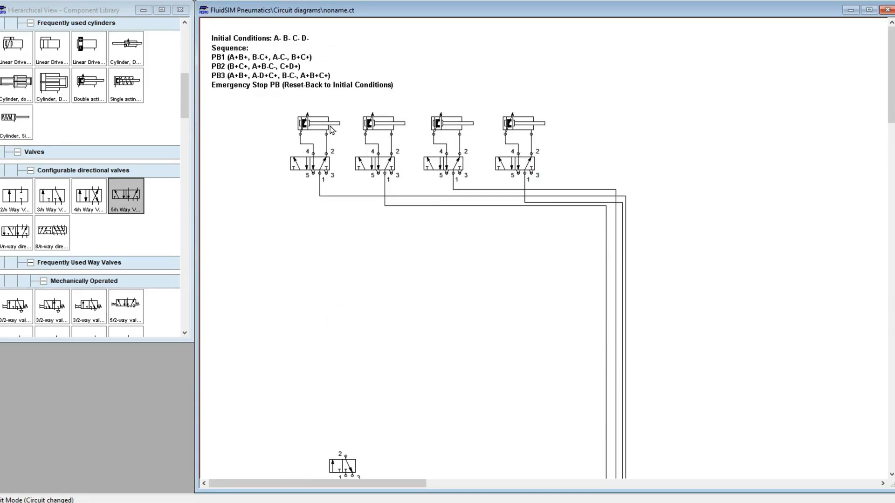
scroll(278, 85, up, 1)
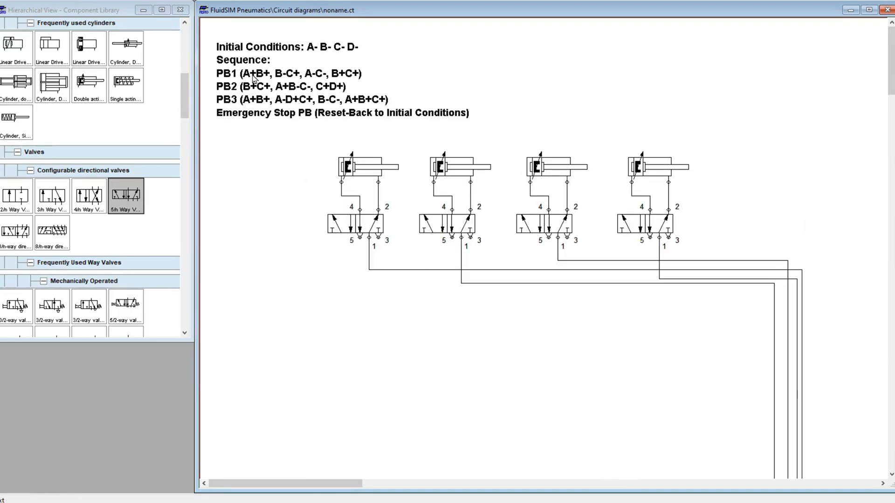
Step: Place a 5/n way valve directly above the upper 3/n way valve and shift the 3/n way valve slightly down
scroll(451, 202, down, 5)
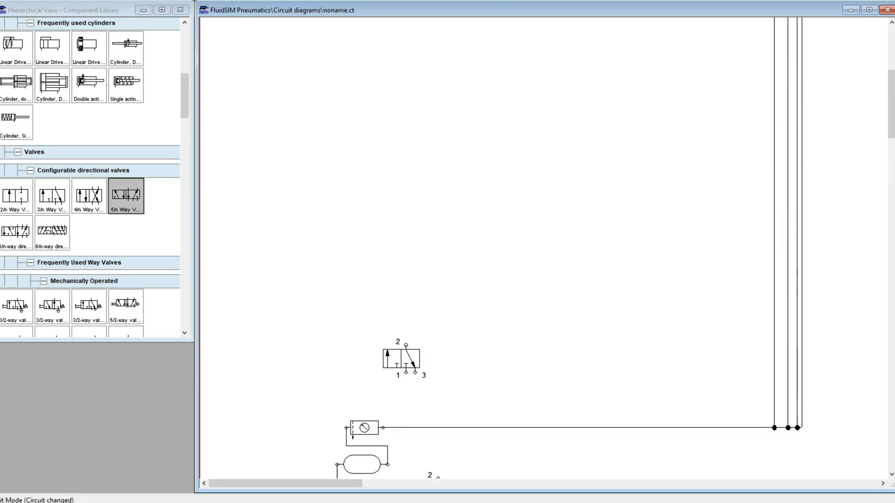
drag(125, 195, 416, 311)
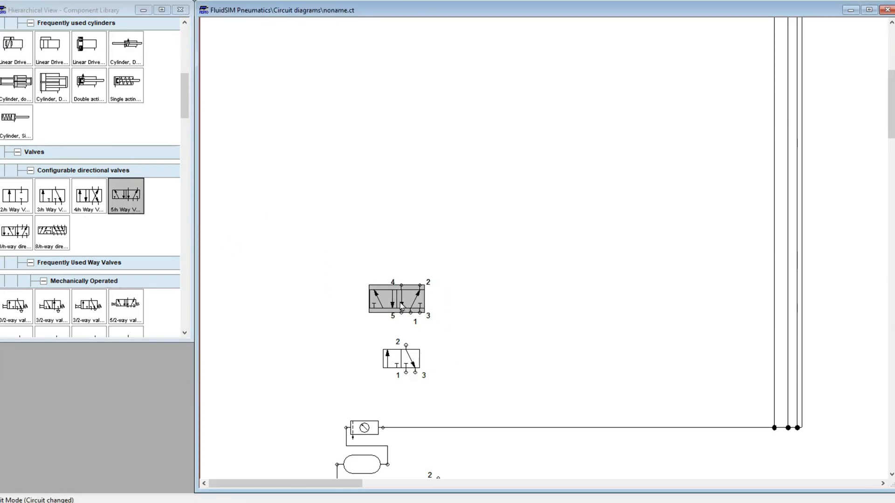
click(487, 316)
drag(406, 362, 413, 365)
click(447, 357)
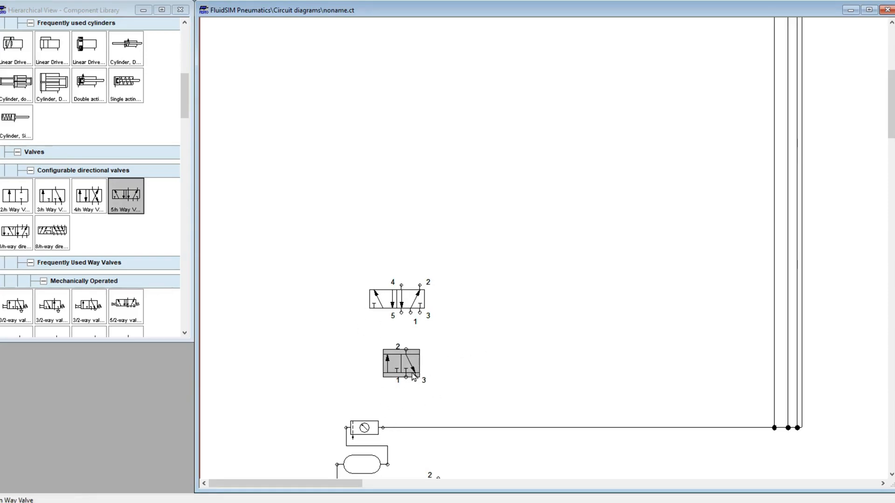
Step: Connect port 1 of the upper 3/n way valve to the supply line and set port 3's terminator to the open triangle exhaust
click(408, 380)
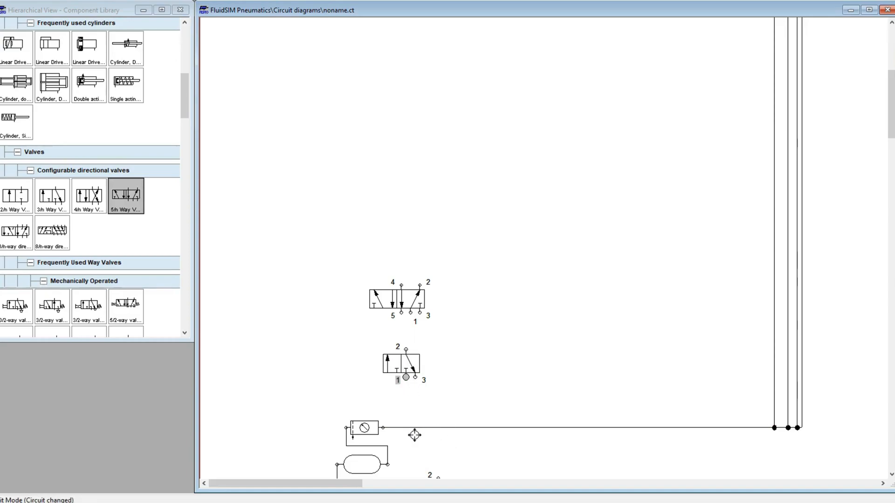
drag(414, 437, 414, 436)
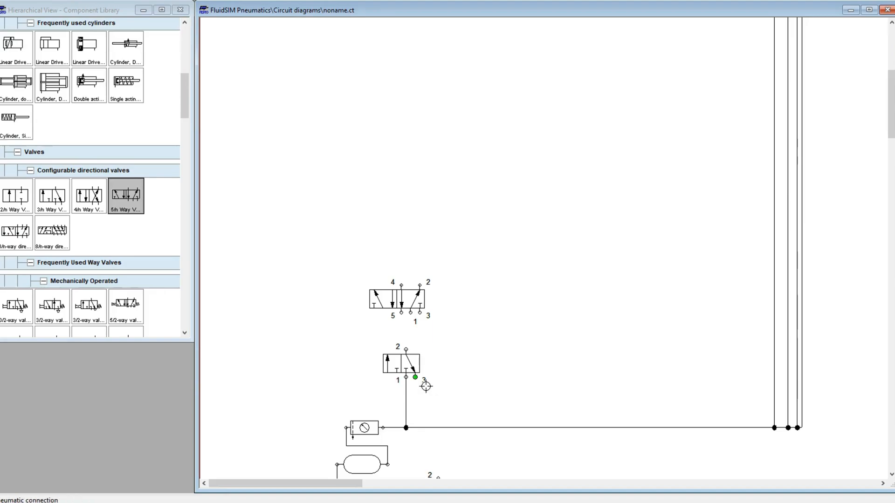
double_click(416, 377)
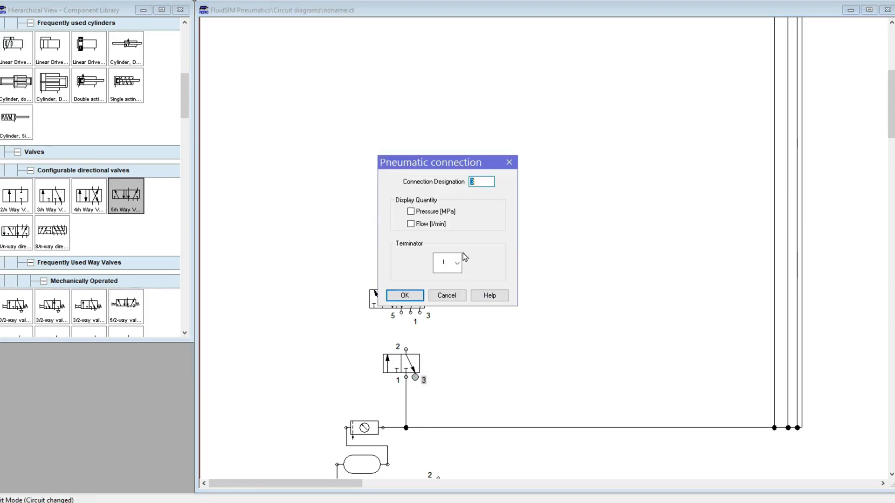
click(448, 263)
click(446, 317)
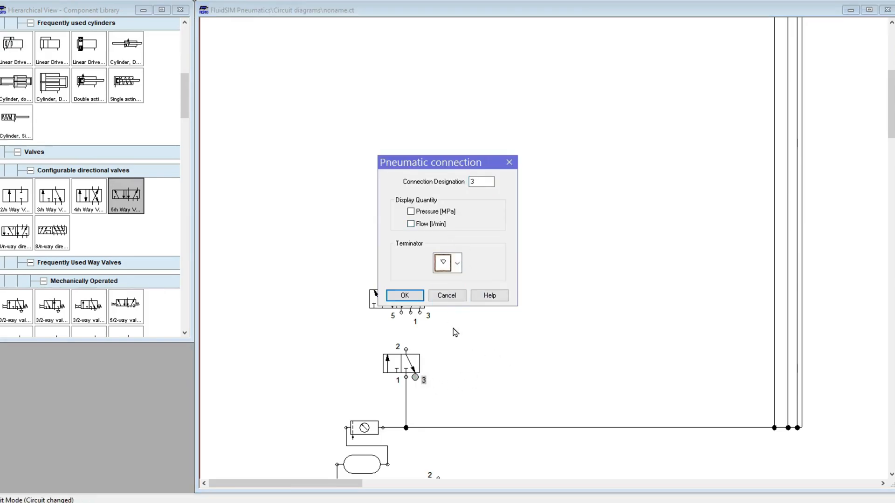
click(412, 298)
Step: Add a text label reading "Push Button 1" just below the upper 3/n way valve
scroll(465, 410, down, 3)
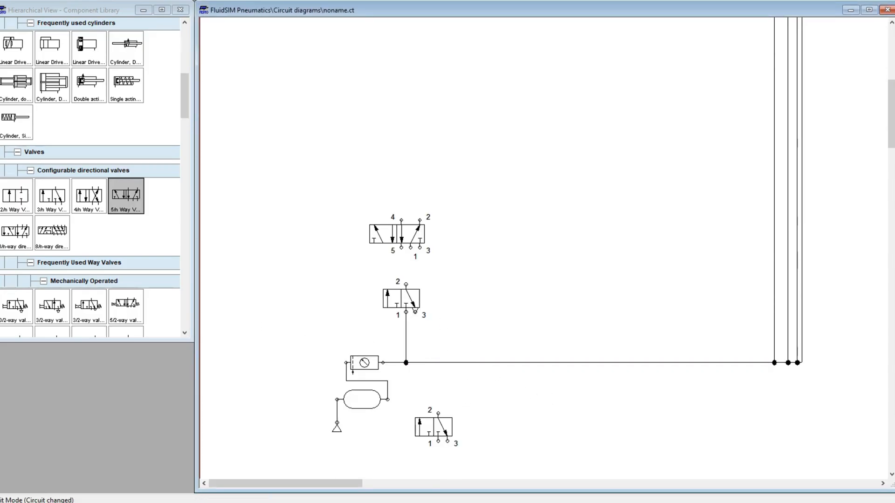
click(96, 0)
mouse_move(151, 51)
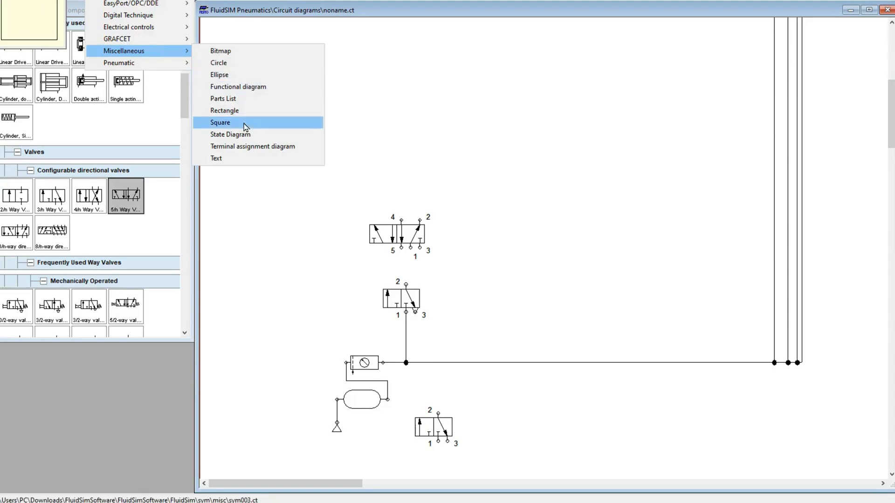
click(244, 158)
click(374, 327)
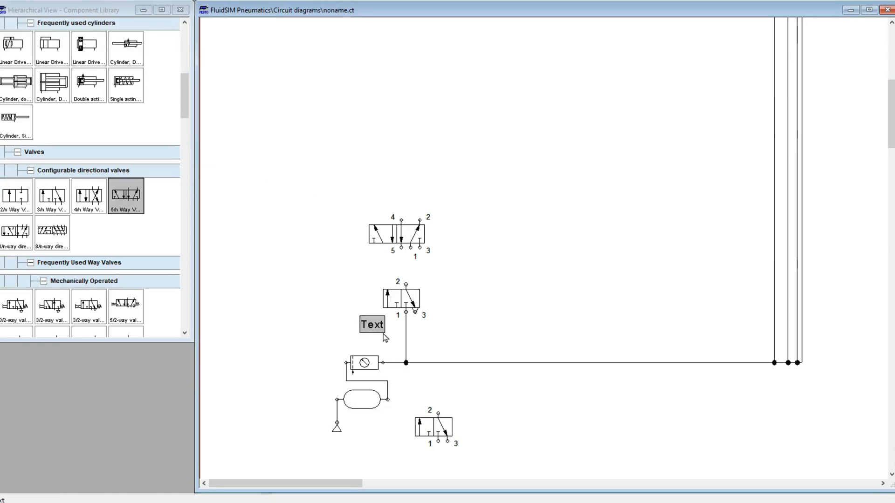
double_click(372, 325)
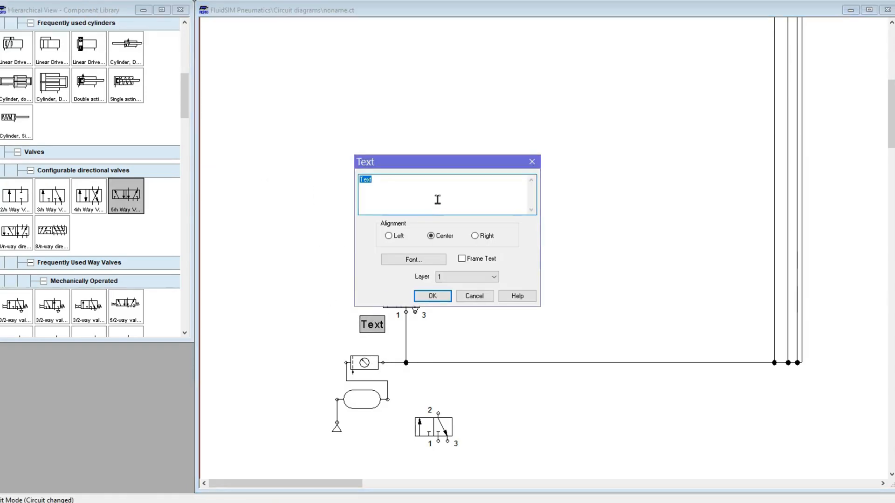
text(P)
key(BackSpace)
key(BackSpace)
key(BackSpace)
text(Button 1)
key(Return)
Step: Copy the Push Button 1 label beneath the lower 3/n way valve and change the copy to "Emergency Stop Button"
click(434, 387)
click(380, 331)
key(ctrl+c)
key(ctrl+v)
drag(579, 279, 451, 466)
double_click(451, 466)
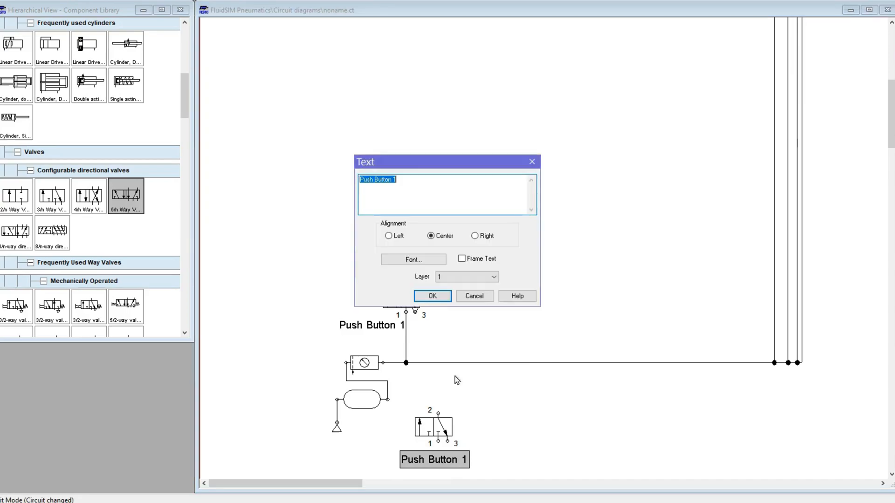
text(Emergency Sttop)
text(tt)
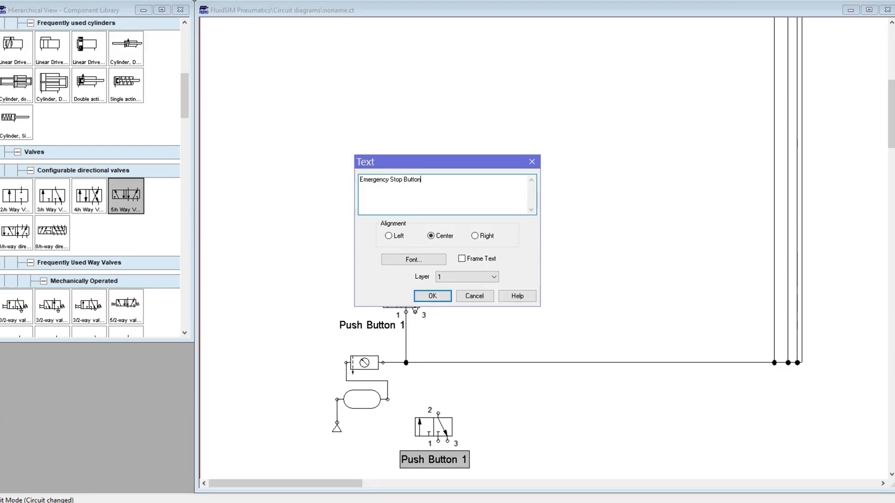
key(Return)
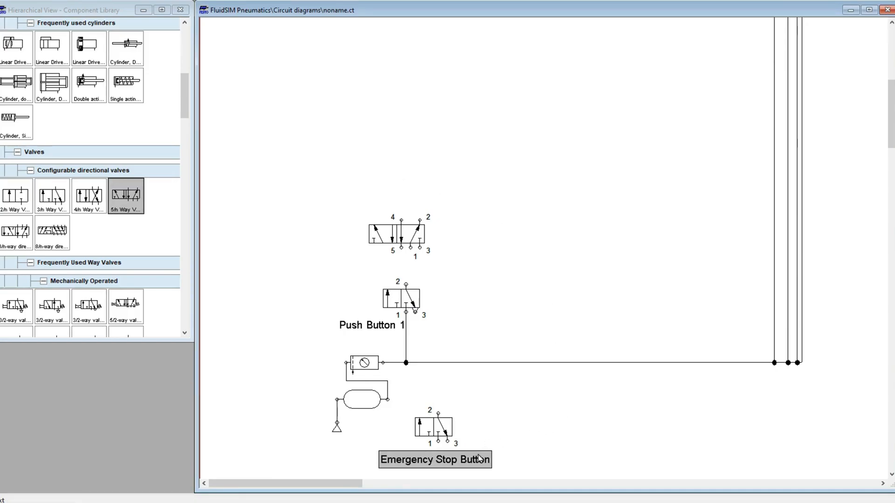
Step: Shift the lower 3/n way valve slightly up and move the Emergency Stop Button label back beneath it
drag(455, 432, 460, 419)
drag(448, 469, 456, 456)
click(484, 373)
Step: Configure the first cylinder's 5/n way valve with pneumatic actuation on the left and spring return on the right
scroll(485, 373, up, 6)
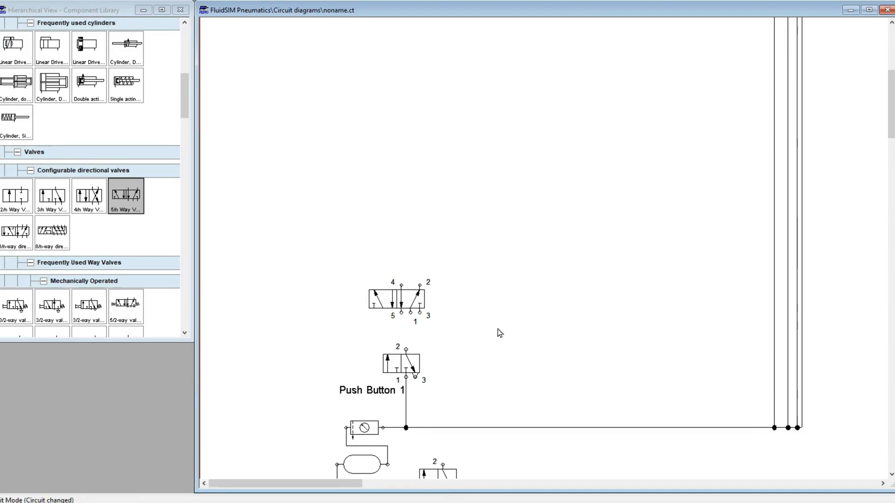
scroll(491, 336, down, 4)
scroll(513, 328, up, 1)
scroll(536, 329, down, 2)
scroll(429, 307, up, 1)
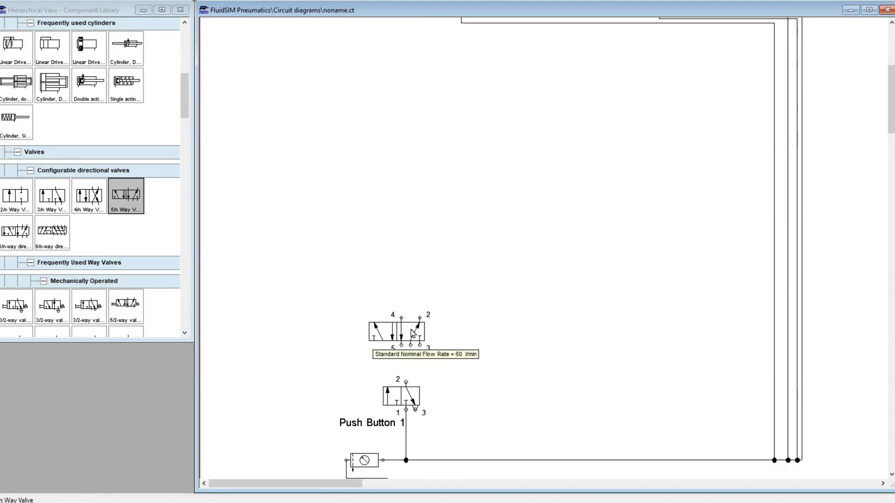
scroll(415, 327, up, 6)
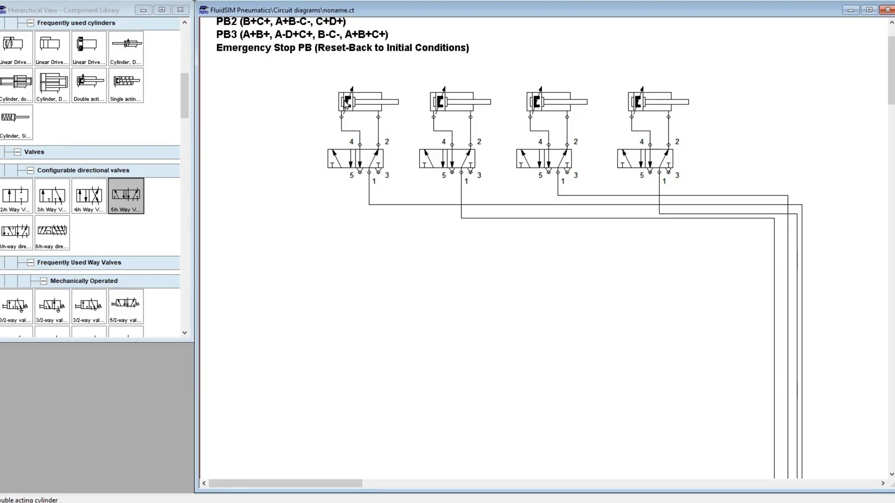
double_click(351, 164)
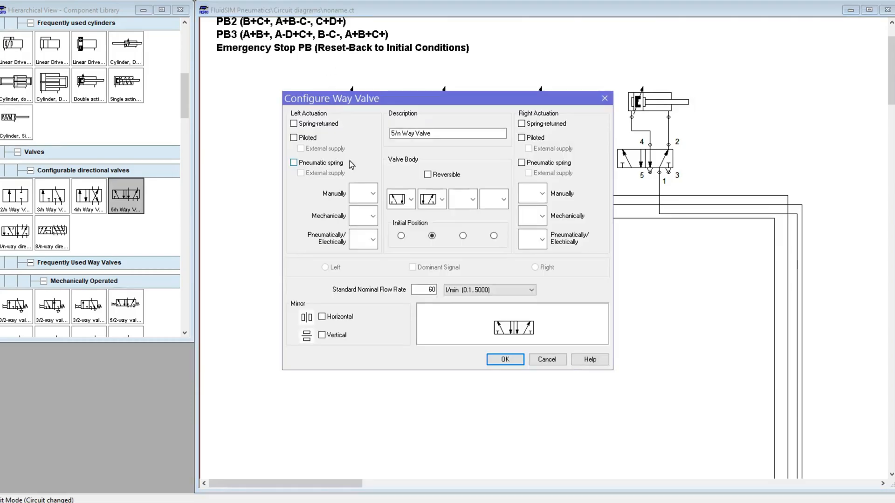
click(544, 129)
click(373, 240)
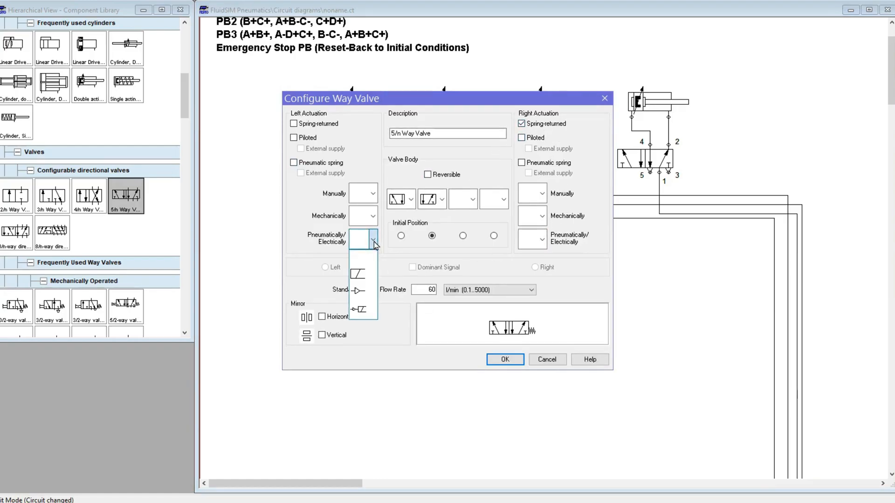
click(360, 292)
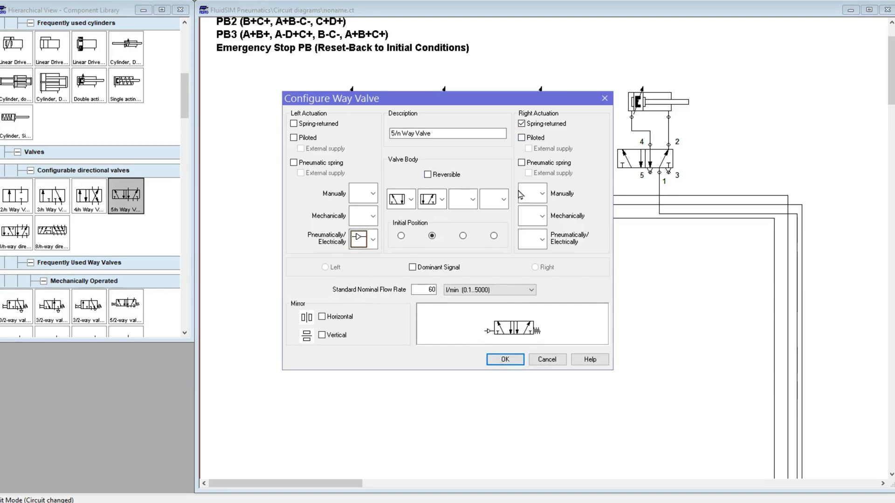
click(512, 359)
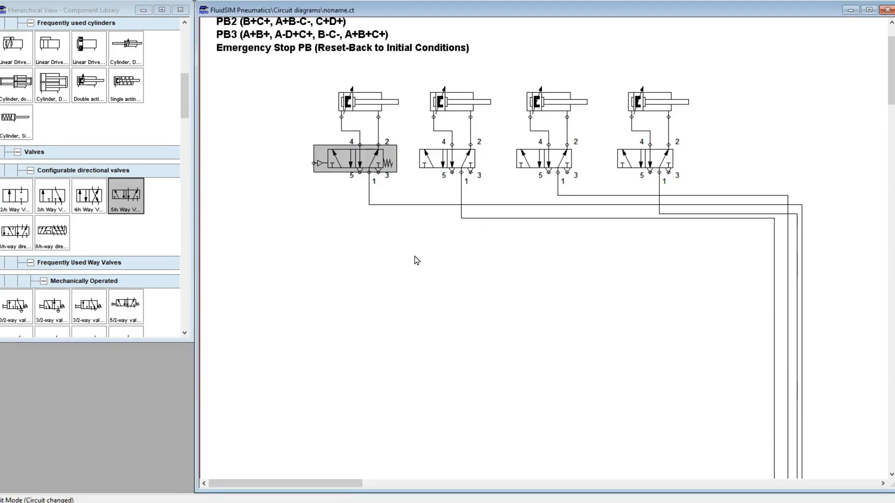
Step: Compare the configuration of the 5/n way valve above Push Button 1 with that of the first cylinder's valve
scroll(415, 261, down, 5)
scroll(421, 270, up, 3)
scroll(426, 280, down, 3)
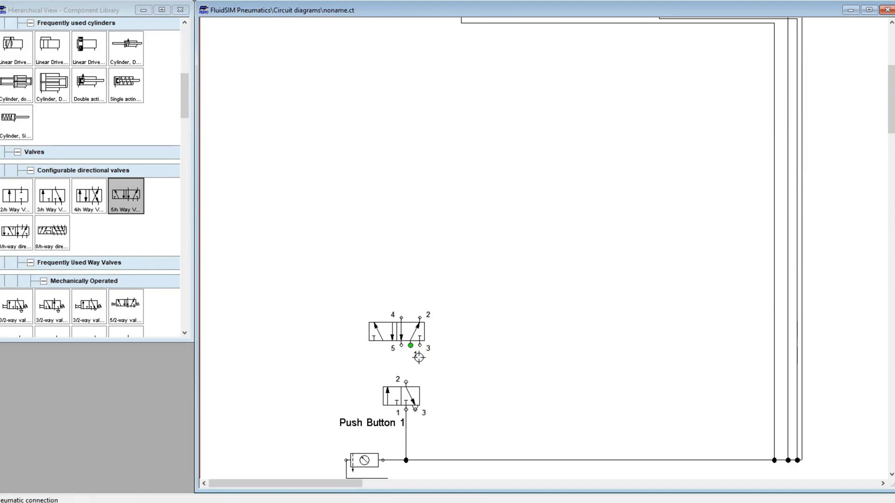
double_click(408, 334)
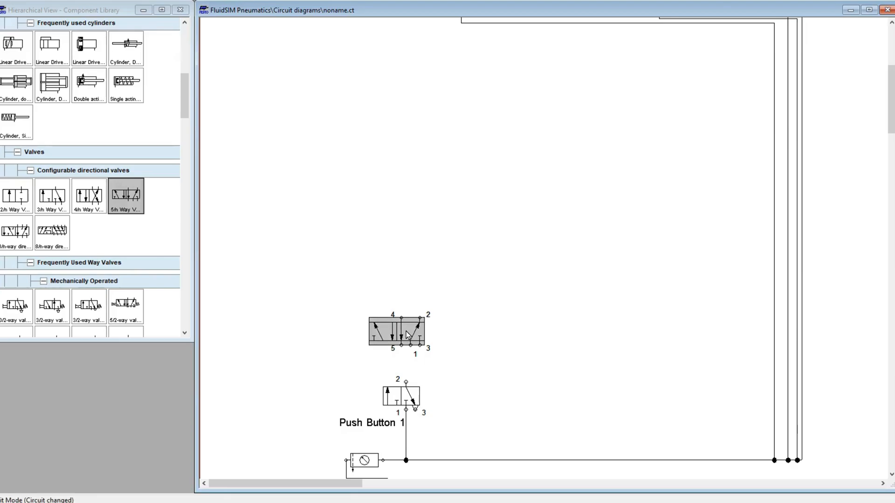
click(604, 98)
scroll(480, 174, up, 5)
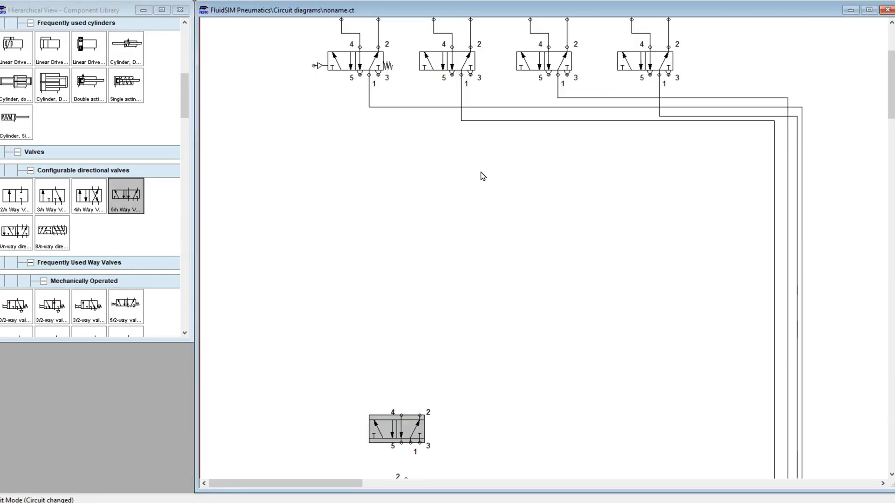
scroll(346, 195, down, 3)
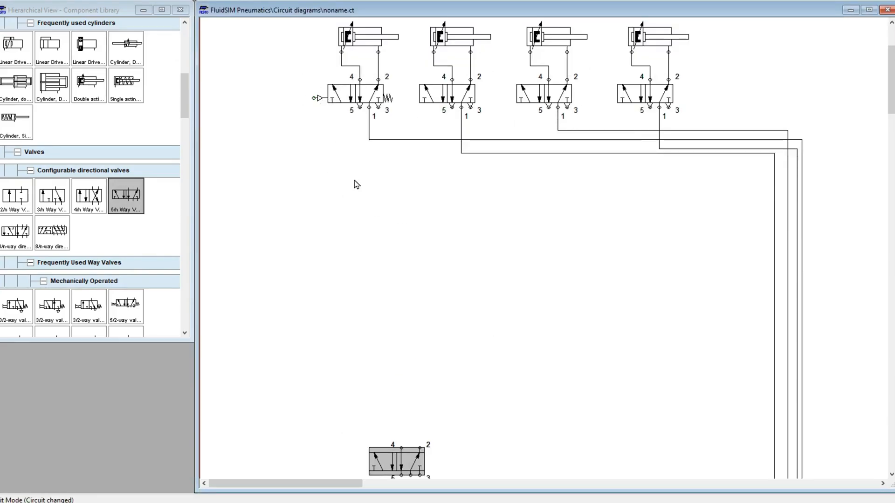
scroll(334, 158, up, 1)
scroll(334, 158, down, 2)
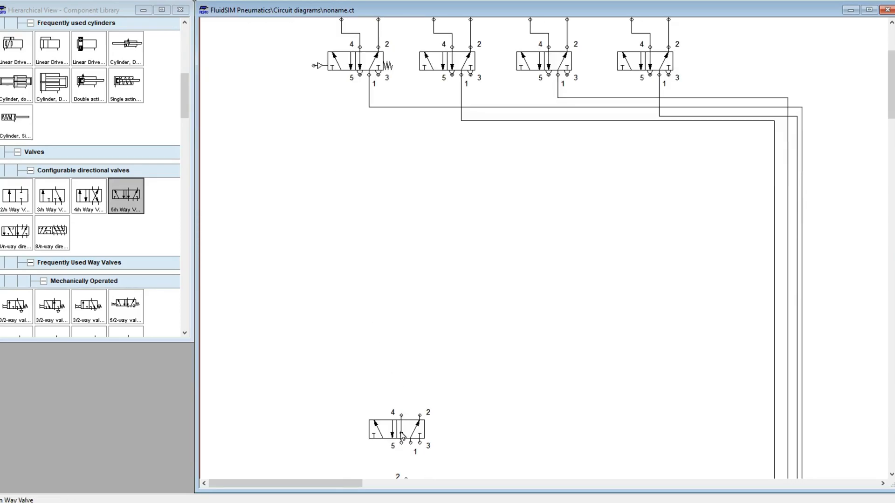
scroll(314, 78, up, 3)
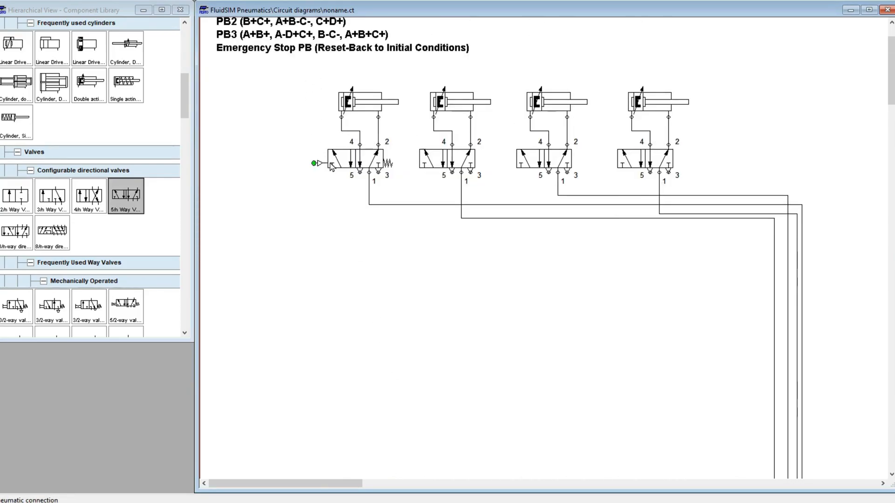
double_click(345, 163)
click(605, 99)
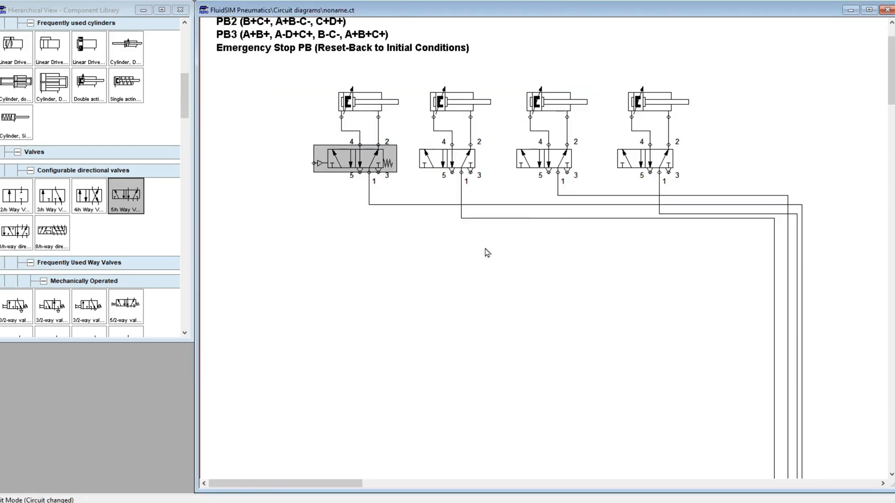
Step: Set the initial position of the 5/n way valve above Push Button 1 to its first position and shift the valve left
scroll(467, 256, down, 7)
scroll(477, 268, down, 1)
click(397, 233)
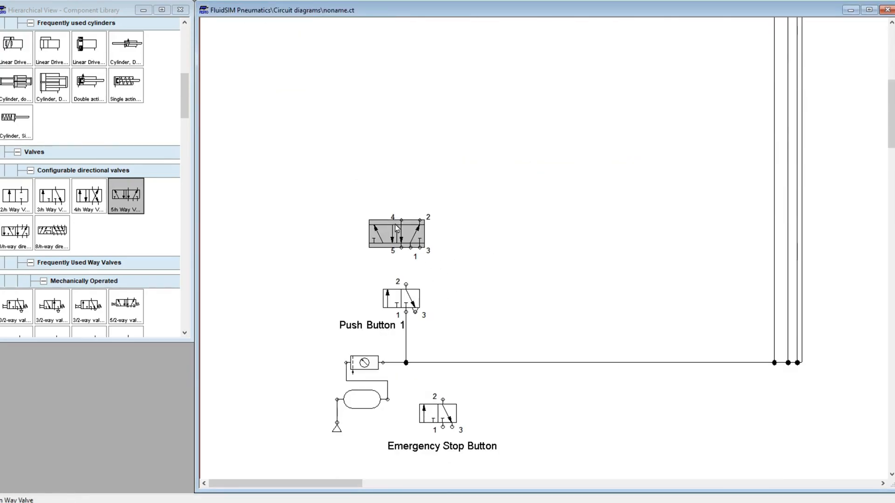
double_click(396, 233)
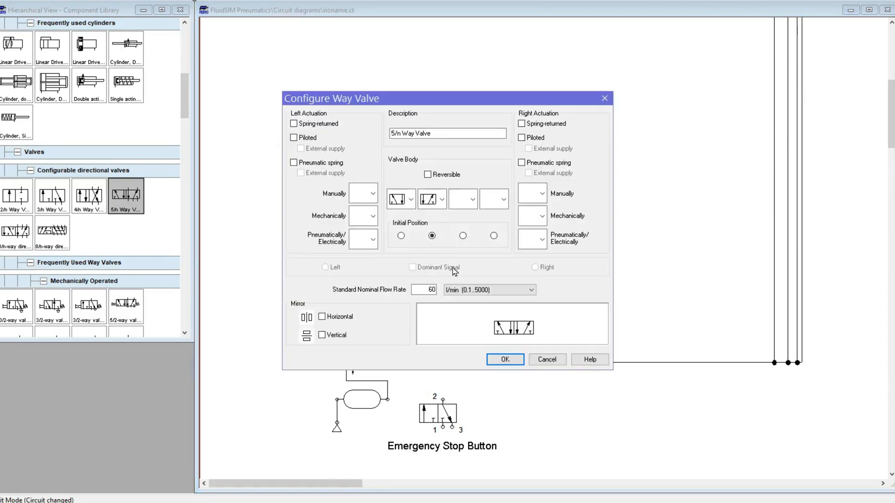
click(506, 359)
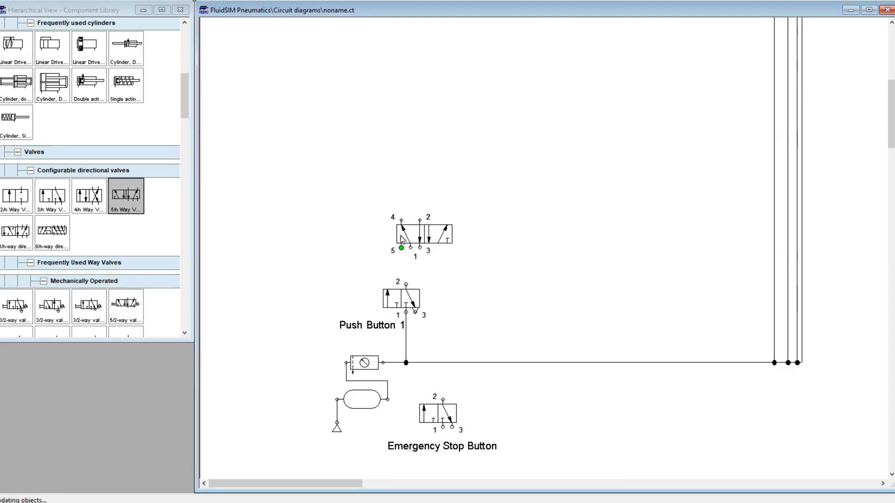
drag(416, 237, 393, 237)
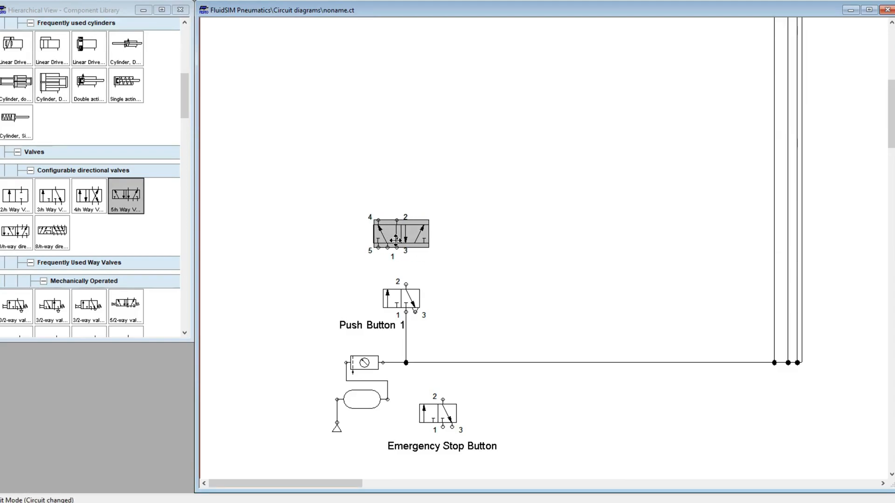
Step: Set the terminator of ports 3 and 5 on the 5/n way valve above Push Button 1 to the open triangle exhaust
double_click(407, 256)
click(457, 263)
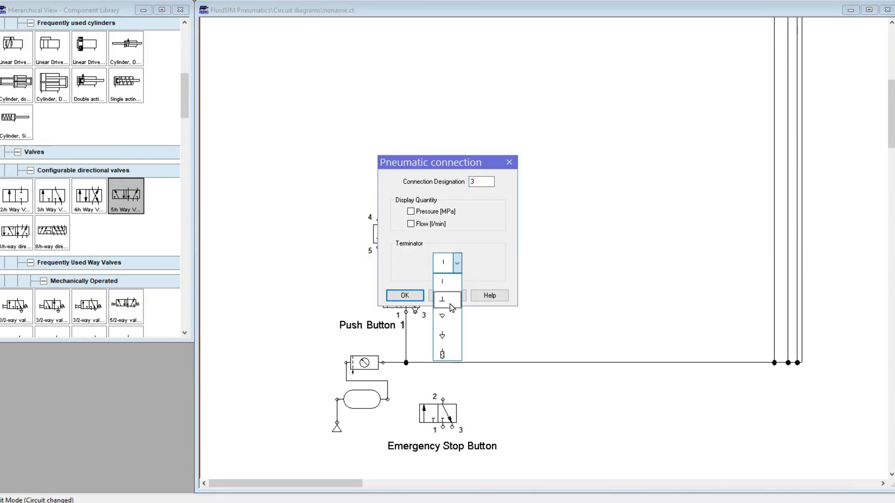
click(449, 314)
click(411, 300)
double_click(381, 251)
click(434, 301)
double_click(383, 251)
click(456, 259)
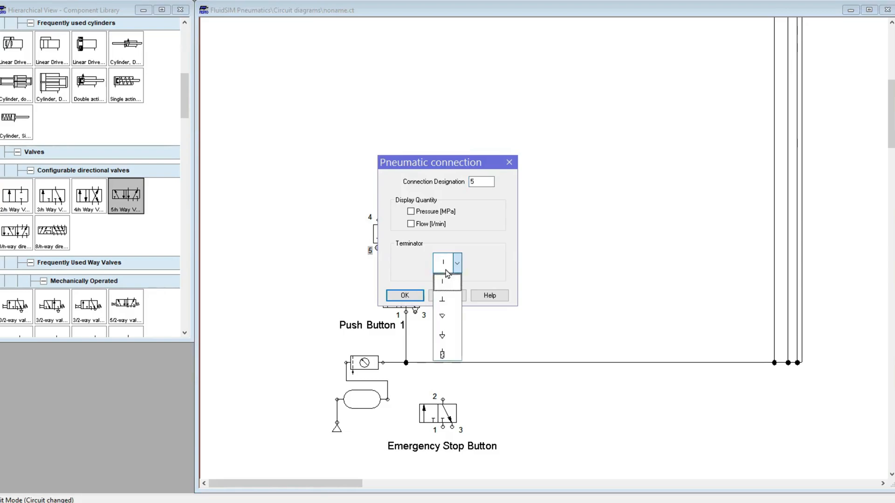
click(441, 316)
key(Return)
Step: Connect port 2 of the Push Button 1 valve to port 1 of the 5/n way valve above and adjust that valve's position
drag(426, 237, 438, 237)
click(447, 290)
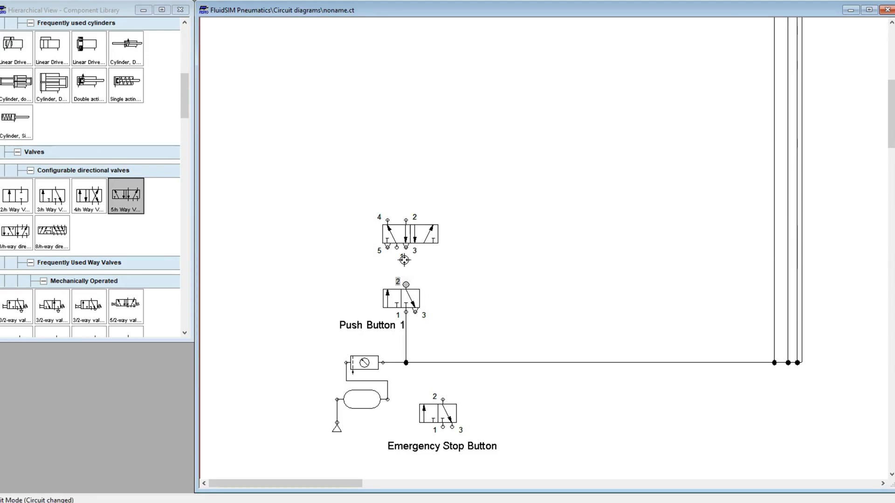
mouse_move(405, 256)
mouse_down()
mouse_move(422, 240)
mouse_move(427, 250)
mouse_move(405, 252)
mouse_up()
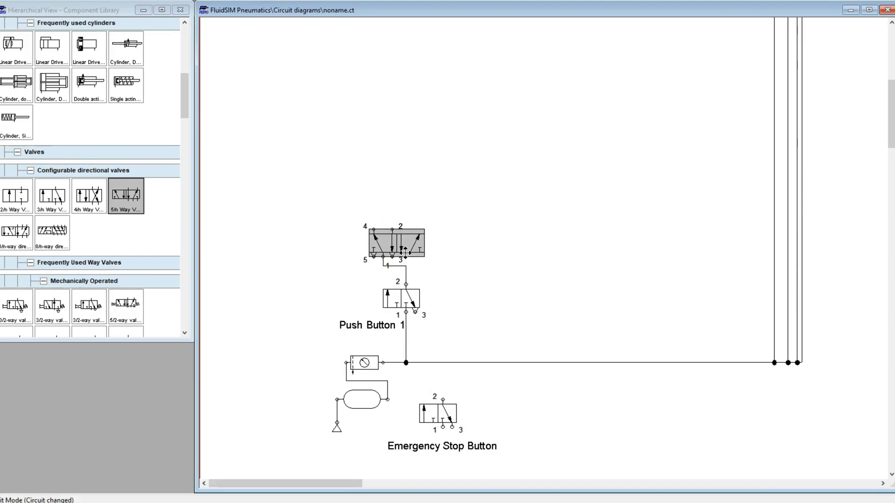
click(475, 282)
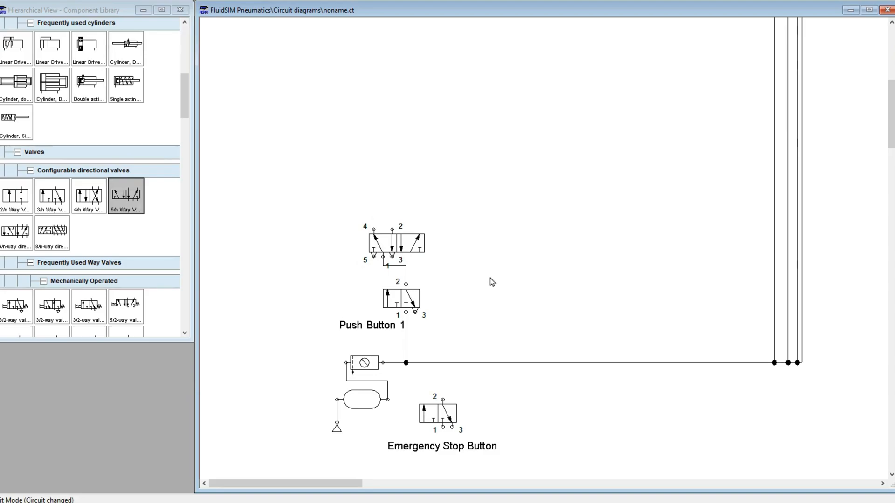
Step: Place another 5/n way valve above the one over Push Button 1 and set its initial position to the first position
scroll(491, 282, up, 3)
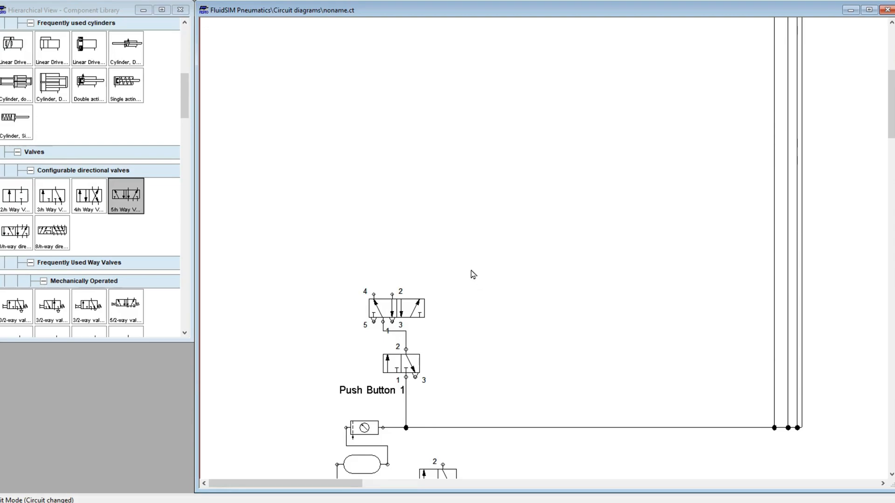
scroll(473, 276, up, 2)
drag(132, 198, 381, 287)
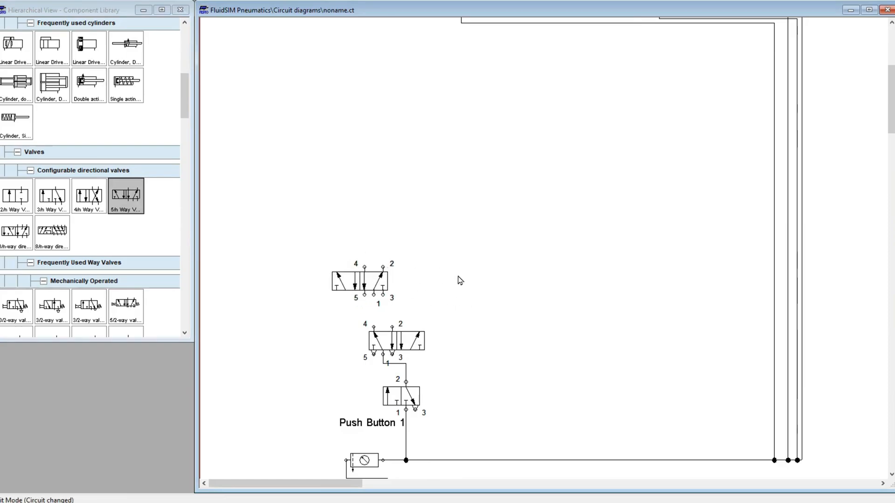
double_click(372, 284)
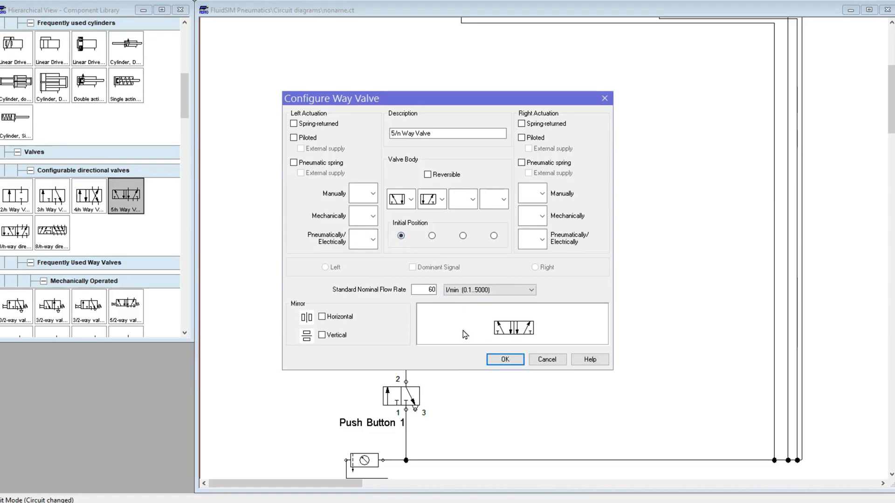
click(505, 360)
Step: Configure the uppermost 5/n way valve above Push Button 1 with pneumatic left actuation and mechanical roller right actuation, without spring return
double_click(386, 284)
click(373, 239)
click(373, 295)
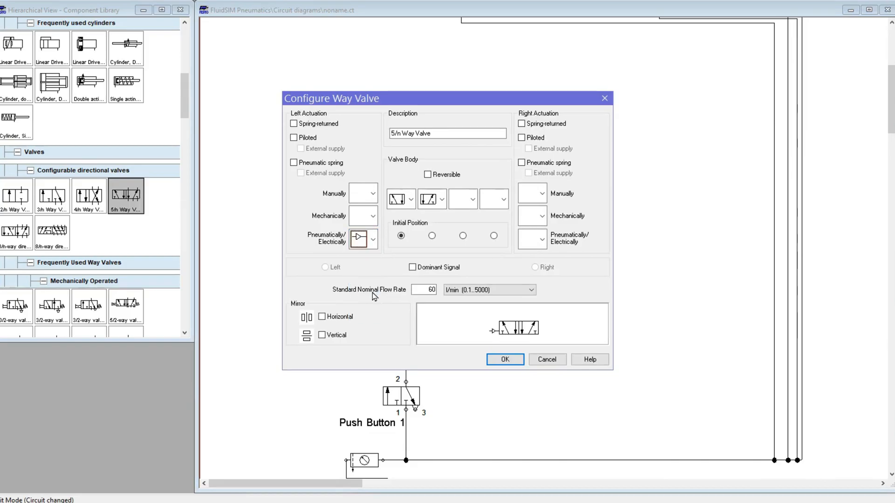
click(543, 125)
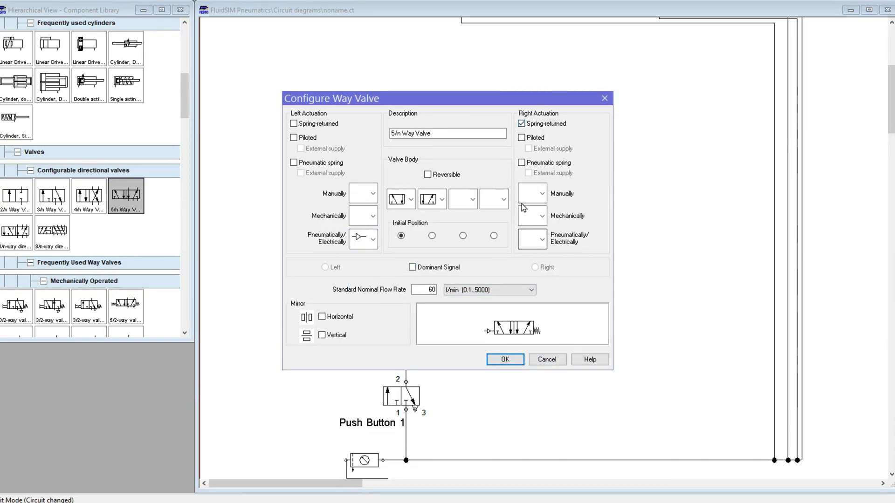
click(545, 129)
click(533, 216)
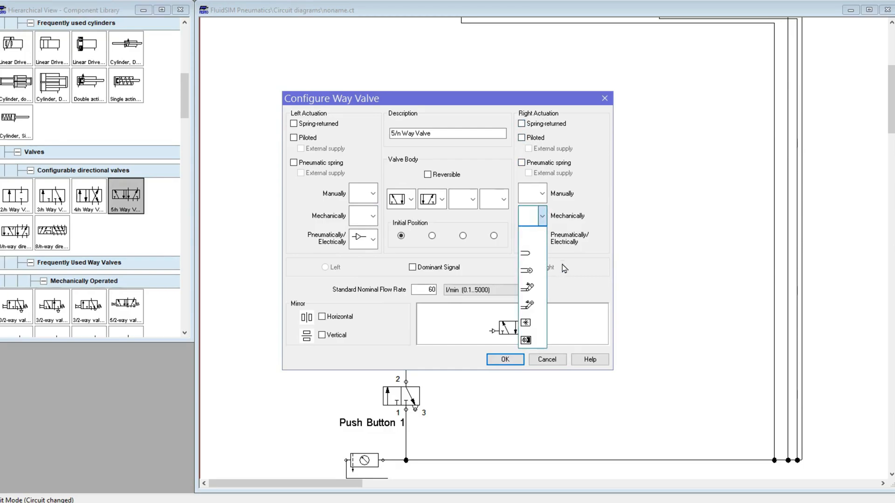
click(533, 270)
click(505, 360)
Step: Connect port 4 of the lower 5/n way valve to port 1 of the roller-operated valve above and align that valve's position
click(401, 276)
click(460, 345)
drag(374, 327, 415, 287)
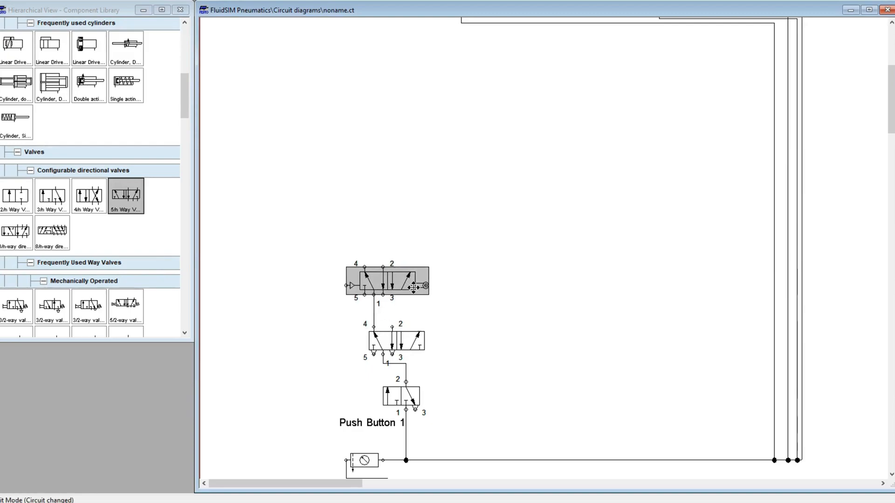
click(423, 311)
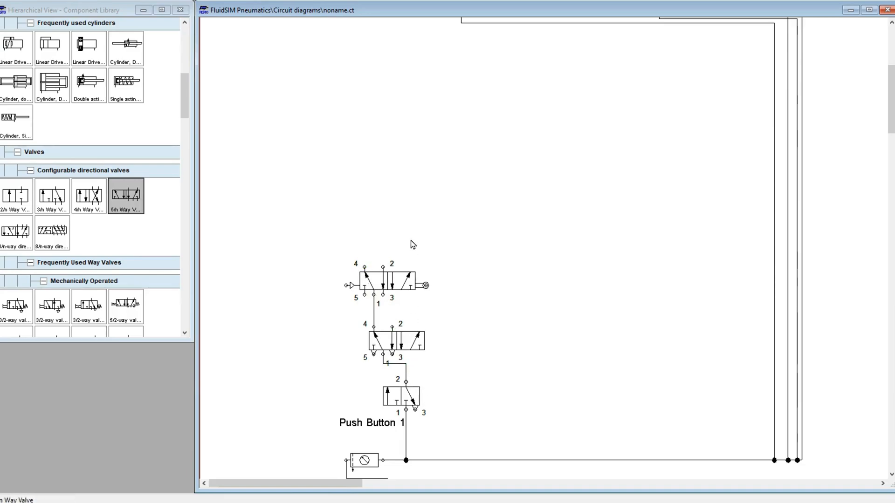
Step: Set the terminators of ports 3 and 5 on the roller-operated 5/n way valve to the open triangle exhaust
scroll(412, 252, up, 3)
scroll(407, 216, up, 2)
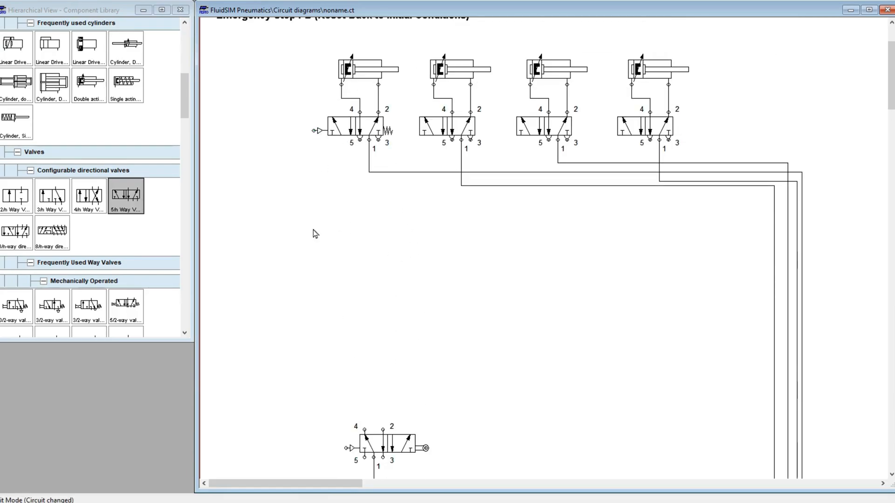
scroll(410, 344, down, 2)
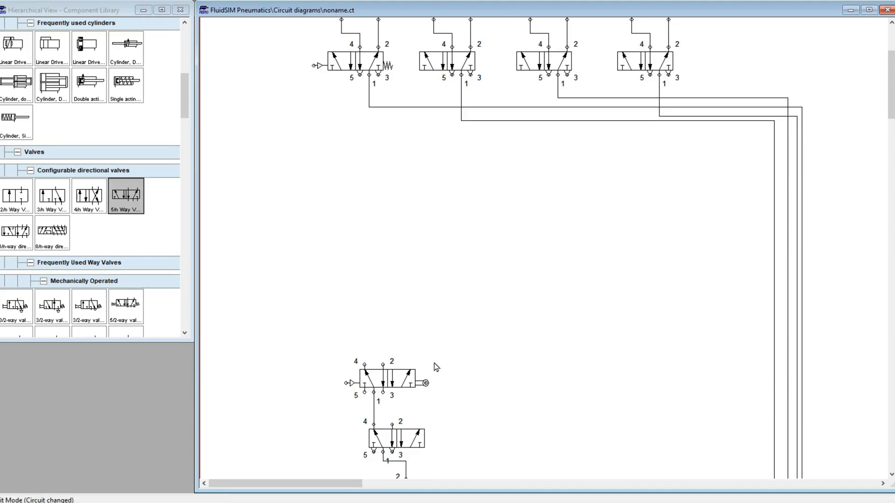
scroll(412, 362, down, 1)
double_click(383, 360)
click(457, 263)
click(461, 316)
click(405, 296)
double_click(364, 360)
click(456, 262)
click(454, 322)
key(Return)
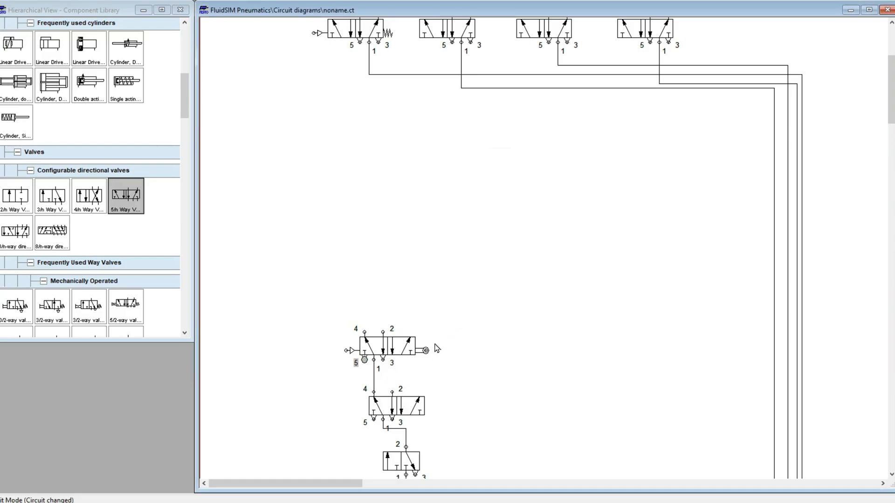
Step: Place a shuttle valve above the roller-operated 5/n way valve and raise it slightly
scroll(442, 380, down, 1)
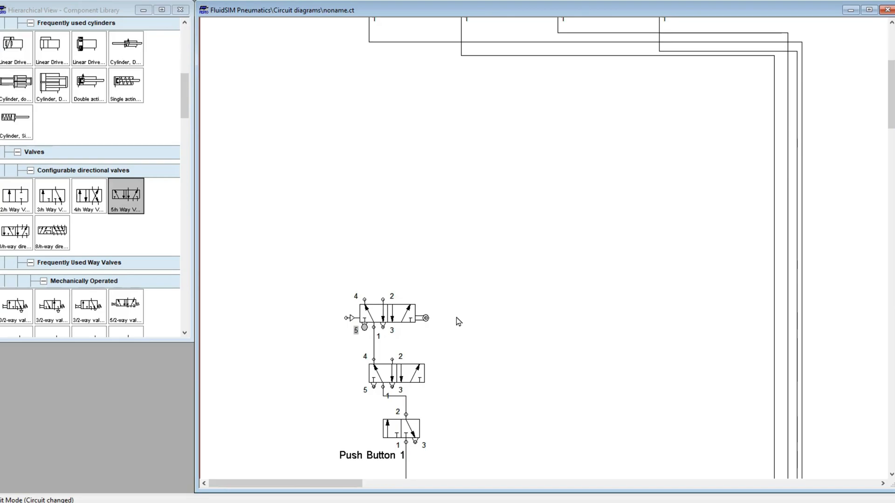
scroll(122, 226, down, 10)
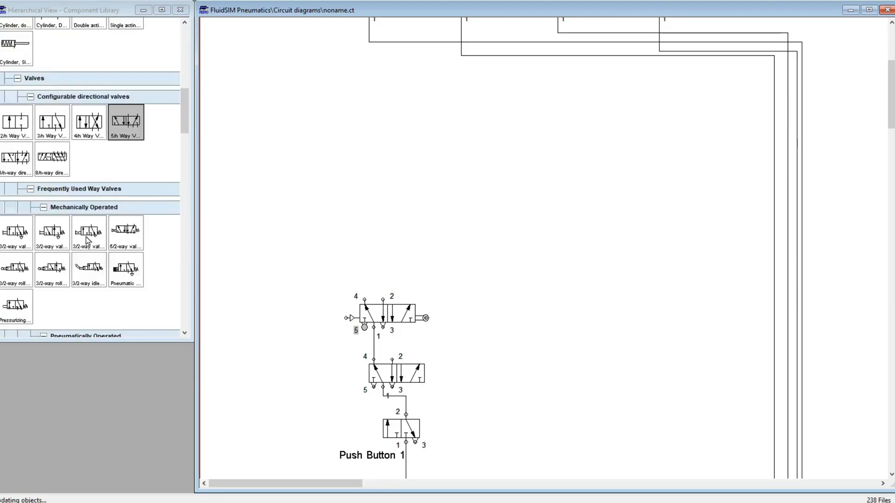
scroll(131, 219, down, 4)
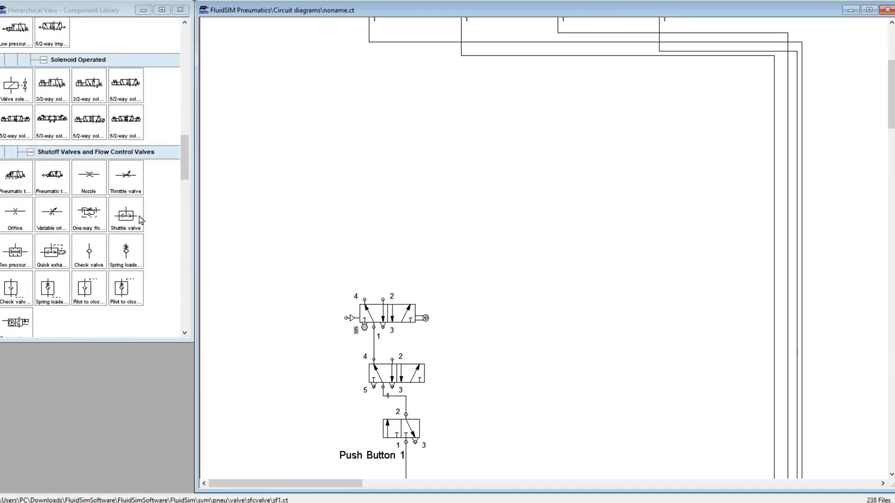
drag(132, 225, 354, 262)
click(400, 259)
scroll(531, 307, down, 3)
scroll(544, 390, down, 1)
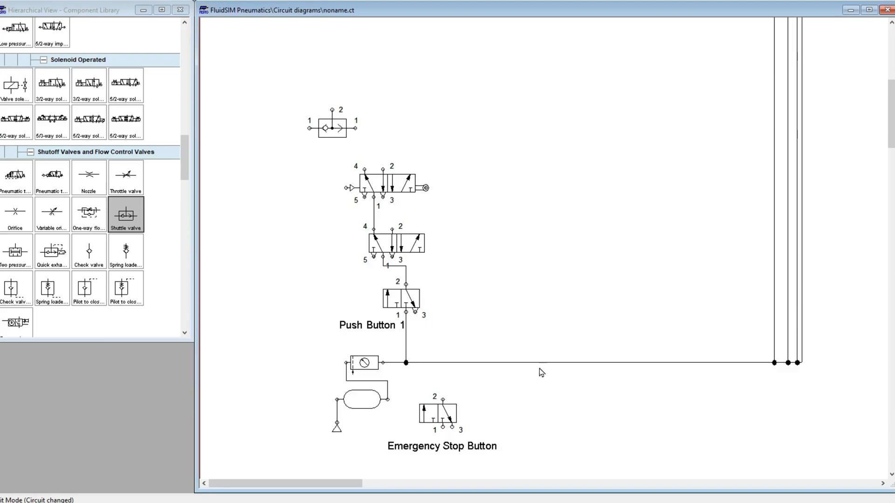
scroll(543, 390, up, 2)
drag(345, 196, 345, 183)
click(382, 192)
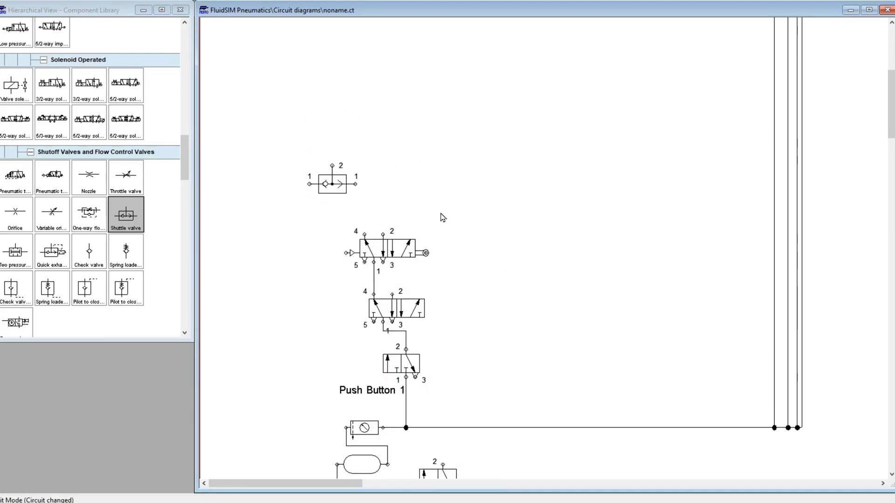
Step: Fine-tune the shuttle valve's position above the left side of the roller-operated 5/n way valve
scroll(485, 211, up, 1)
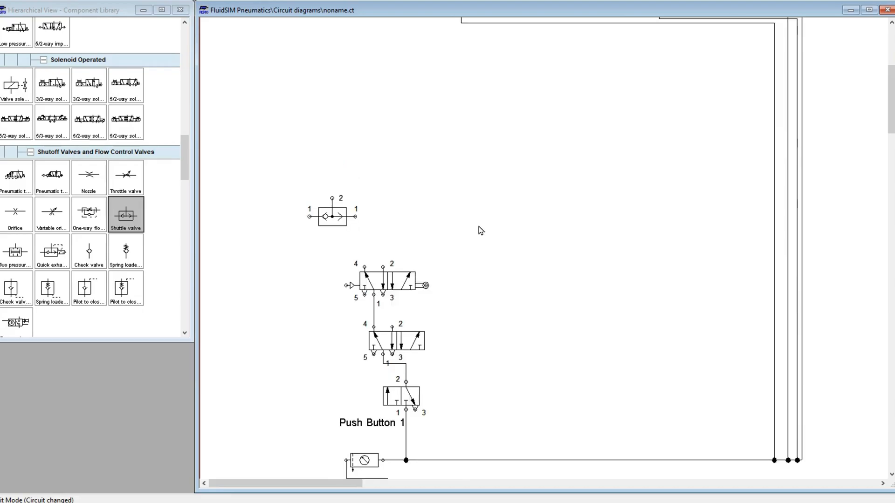
scroll(492, 248, down, 1)
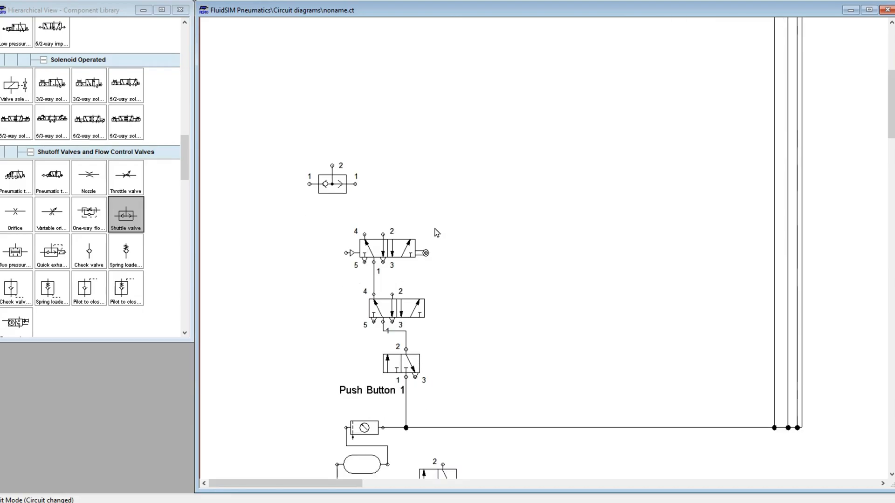
scroll(440, 230, up, 4)
drag(330, 327, 321, 331)
click(399, 317)
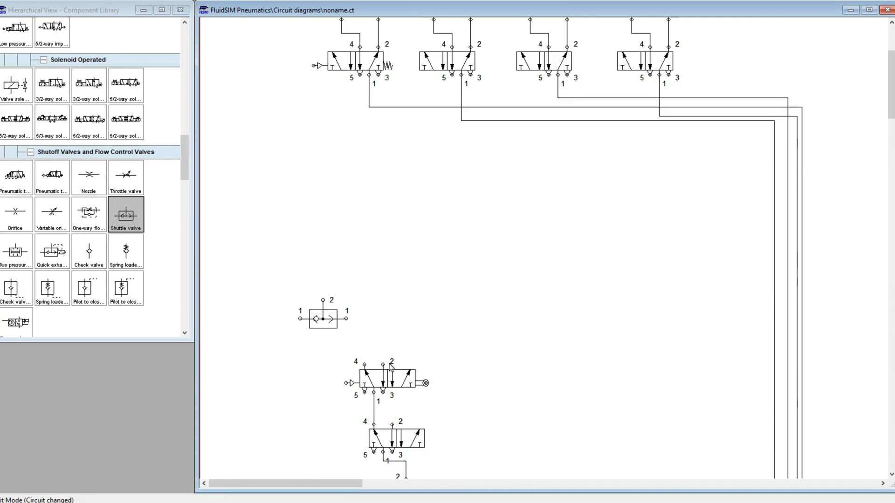
drag(335, 305, 355, 290)
click(418, 336)
scroll(541, 389, down, 3)
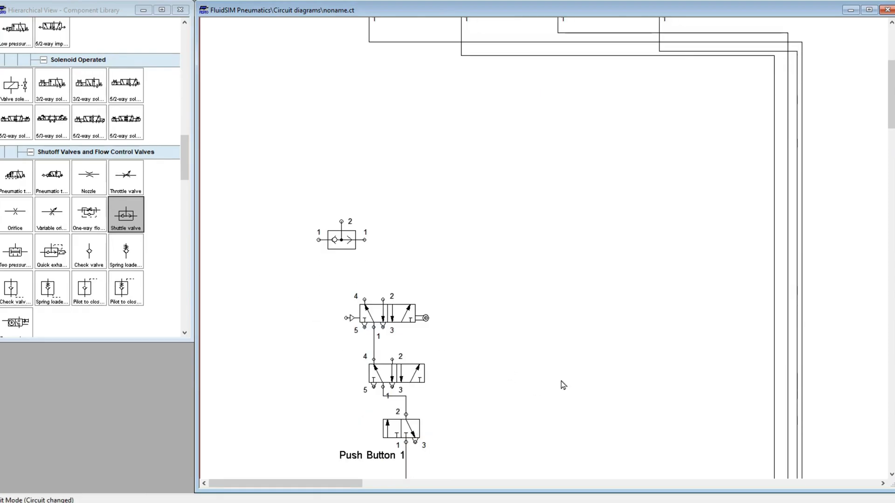
scroll(423, 256, up, 1)
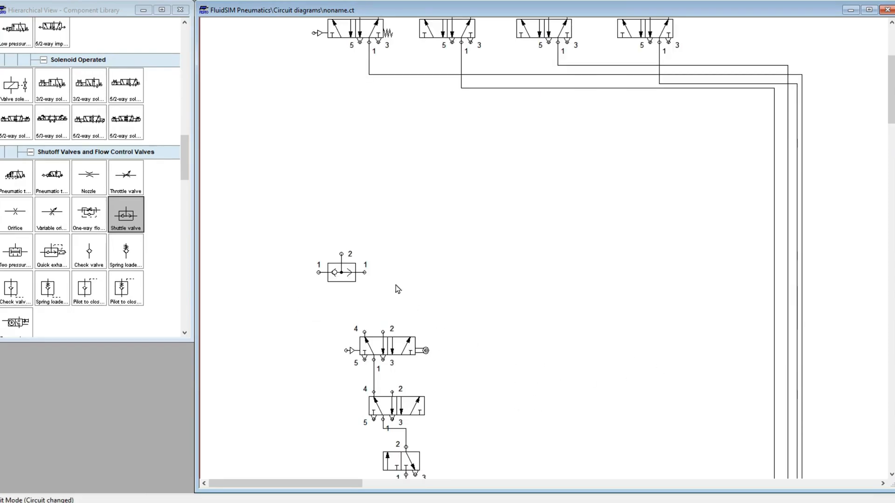
click(353, 278)
click(415, 274)
scroll(413, 253, up, 2)
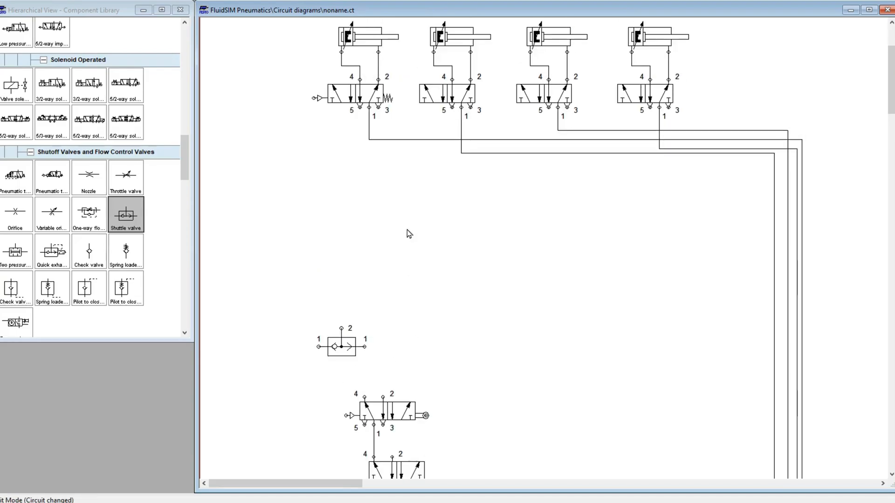
Step: Place a second shuttle valve level with the first one, to its right above the roller-operated 5/n way valve
scroll(422, 245, down, 1)
scroll(390, 321, down, 3)
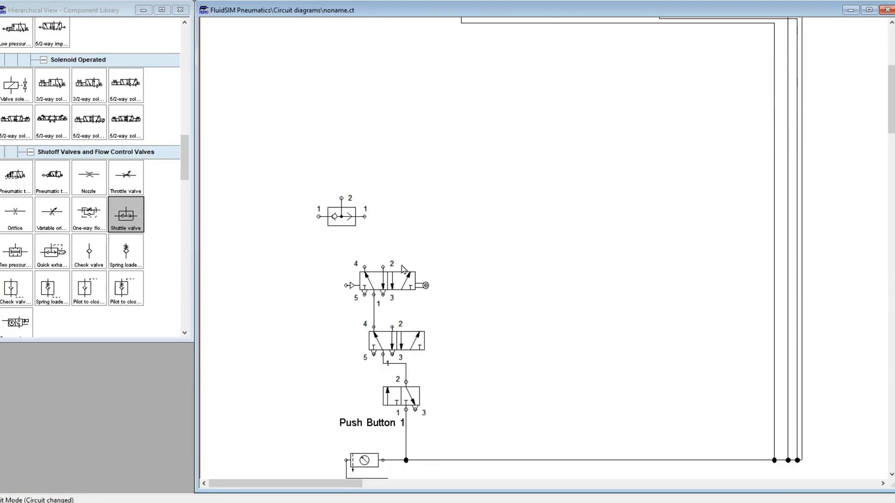
scroll(403, 270, up, 2)
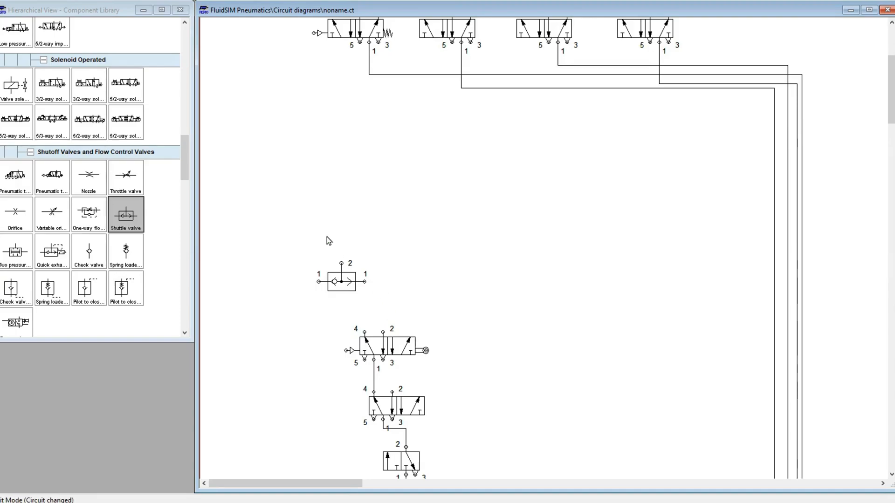
drag(142, 223, 427, 295)
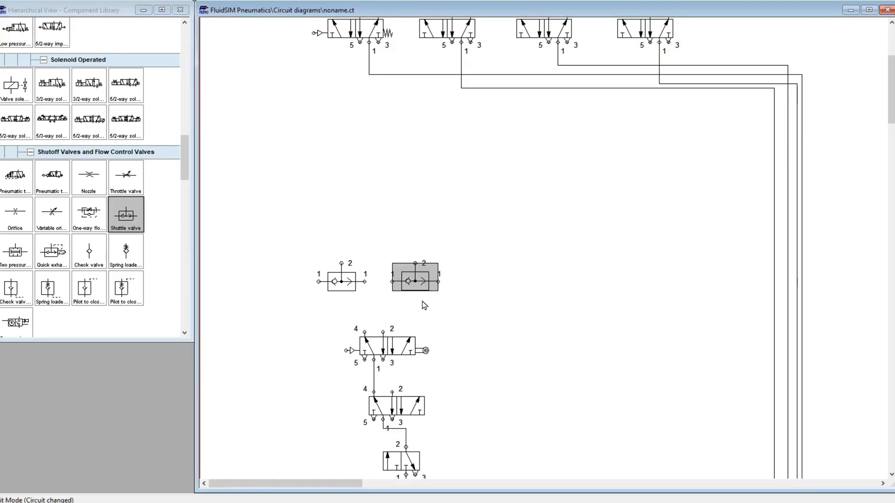
click(425, 305)
Step: Place three more shuttle valves one above another, below and left of the first cylinder's 5/n way valve
scroll(443, 154, up, 3)
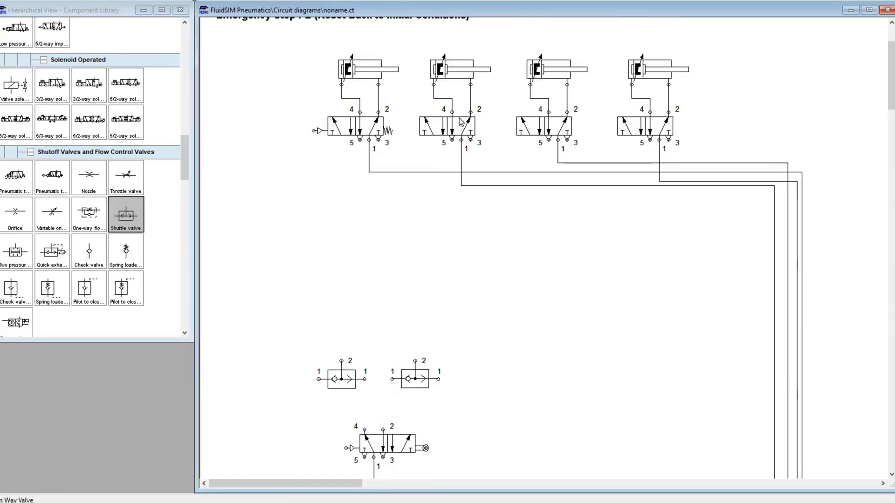
scroll(420, 349, down, 2)
click(127, 218)
drag(127, 217, 274, 266)
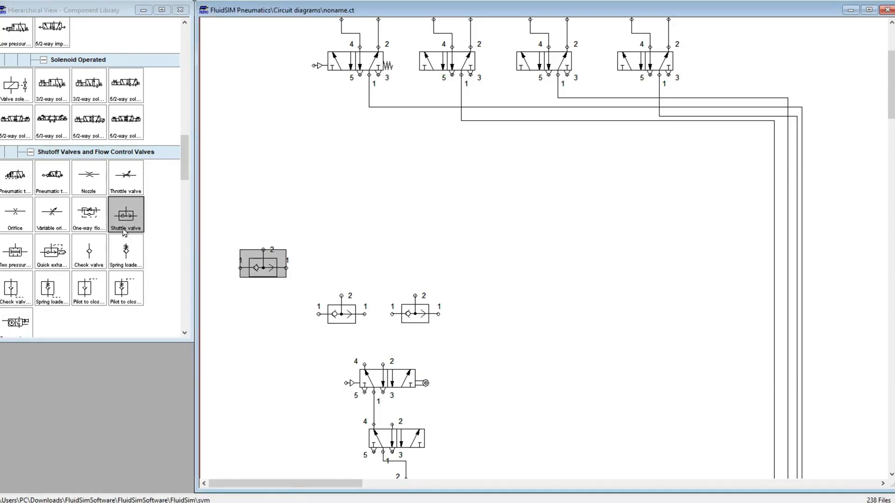
drag(122, 220, 277, 163)
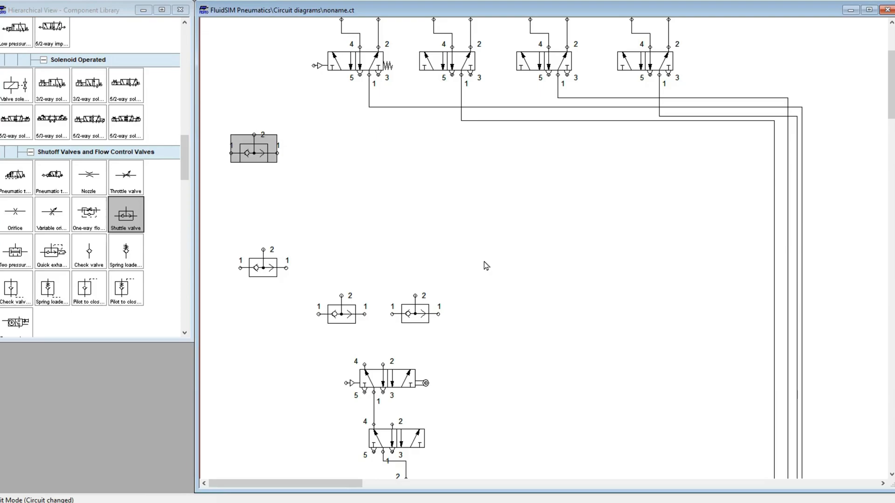
drag(263, 154, 269, 203)
drag(126, 215, 259, 135)
Step: Align the three left-hand shuttle valves into a straight vertical column
drag(268, 209, 278, 208)
drag(261, 127, 279, 151)
click(320, 201)
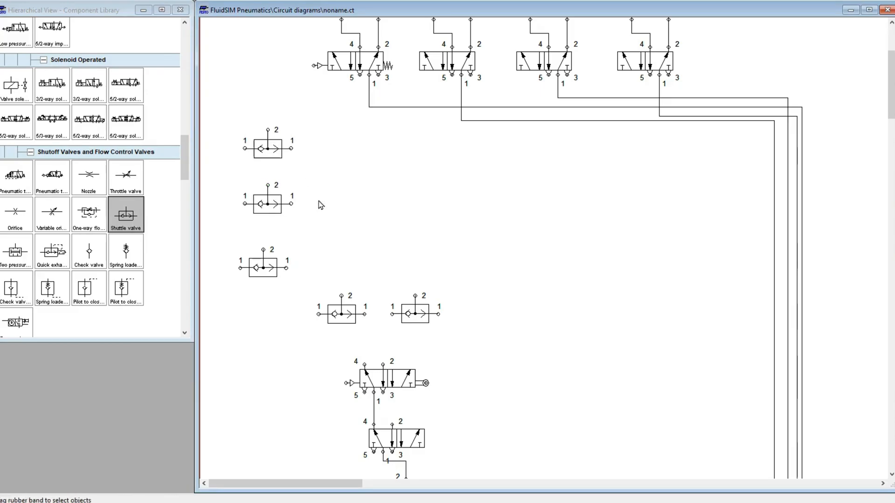
drag(273, 283, 278, 283)
click(351, 210)
scroll(338, 229, down, 3)
scroll(365, 240, up, 3)
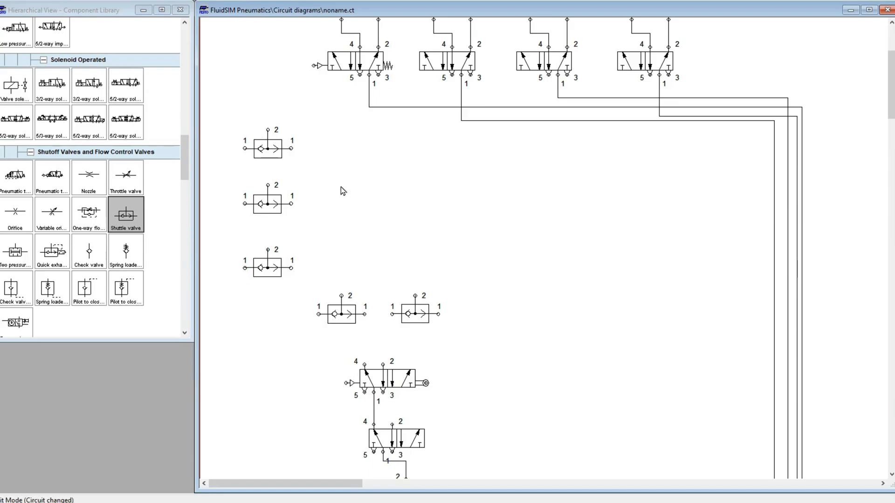
Step: Connect the first cylinder valve's left pilot to the top shuttle valve's port 2 and chain the three shuttle valves from port 2 to left port 1
scroll(361, 126, up, 3)
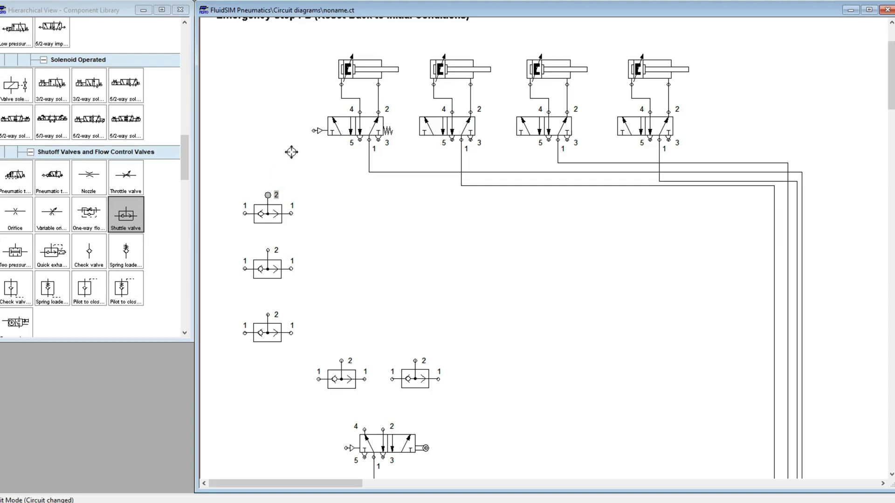
drag(313, 131, 268, 195)
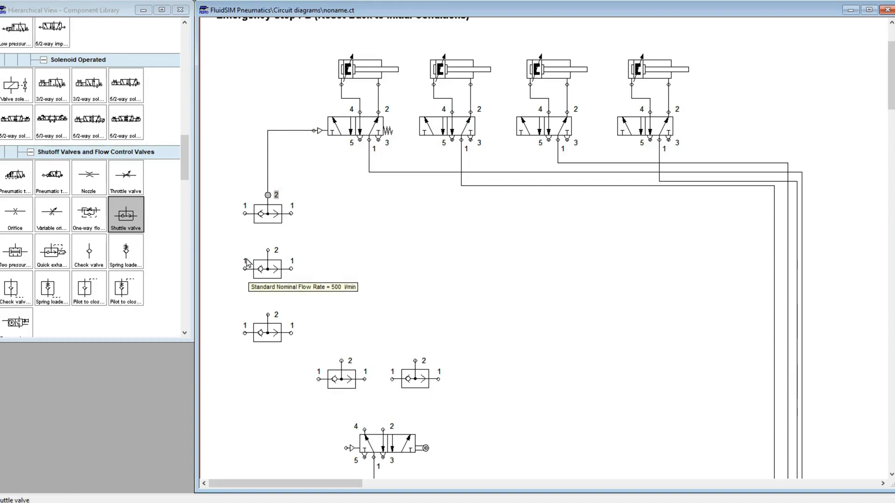
drag(267, 250, 245, 214)
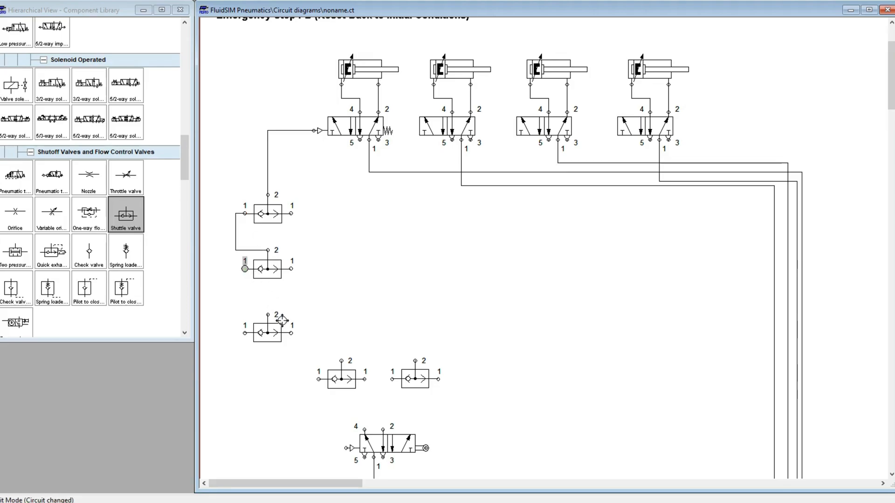
drag(268, 315, 245, 269)
Step: Connect the bottom column shuttle valve's left port 1 to the line between the two 5/n way valves above Push Button 1
scroll(324, 308, down, 5)
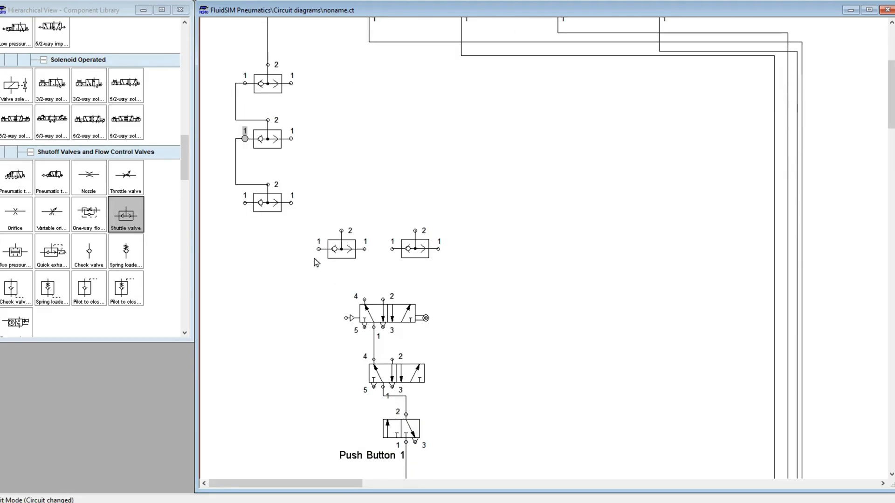
drag(245, 205, 248, 313)
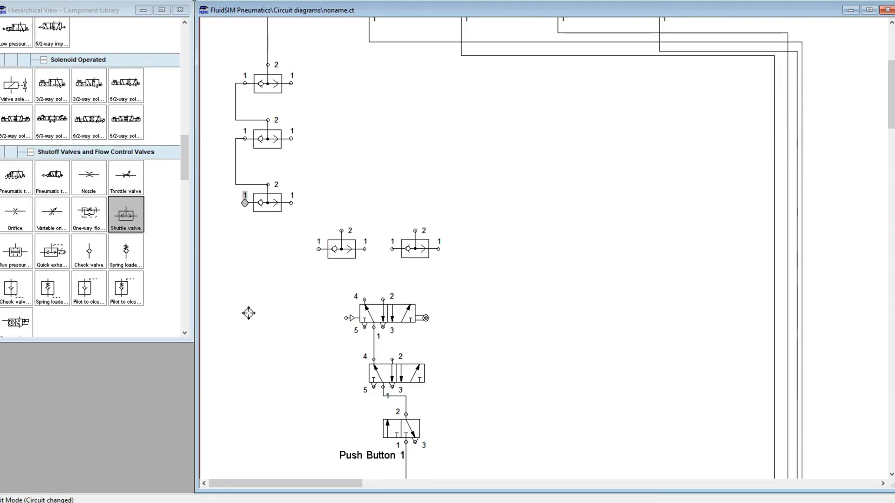
drag(354, 361, 373, 340)
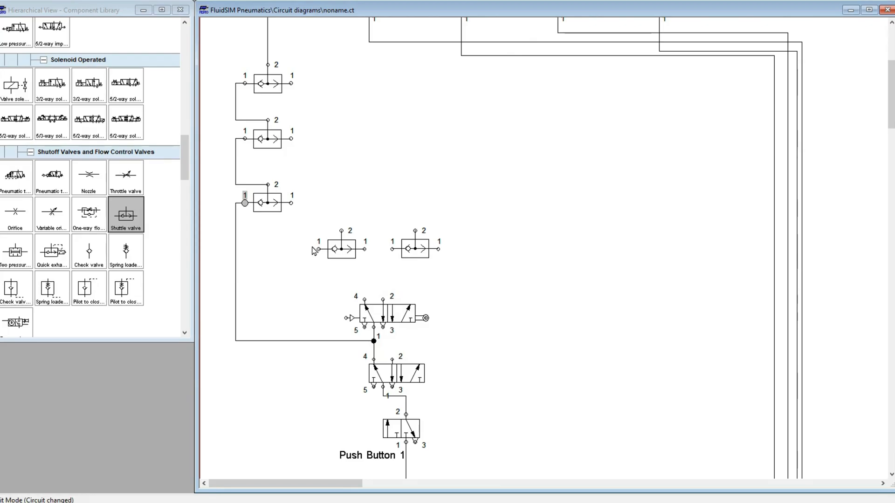
scroll(313, 250, up, 3)
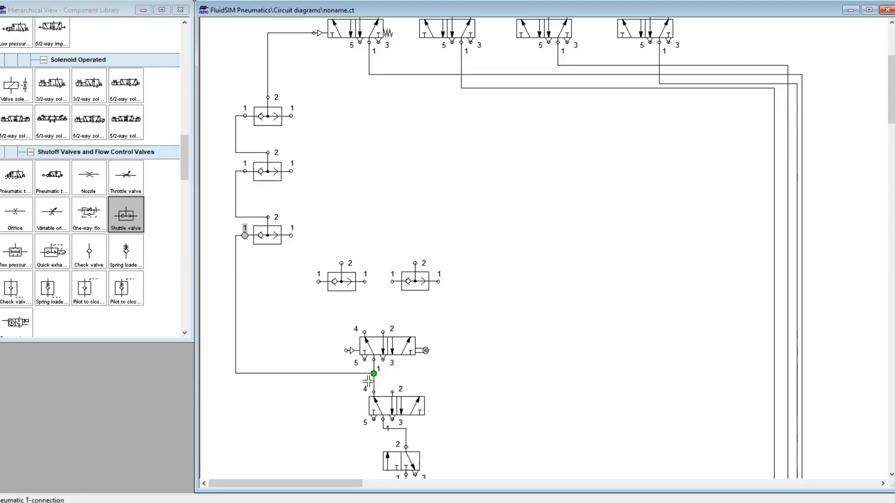
scroll(373, 258, up, 3)
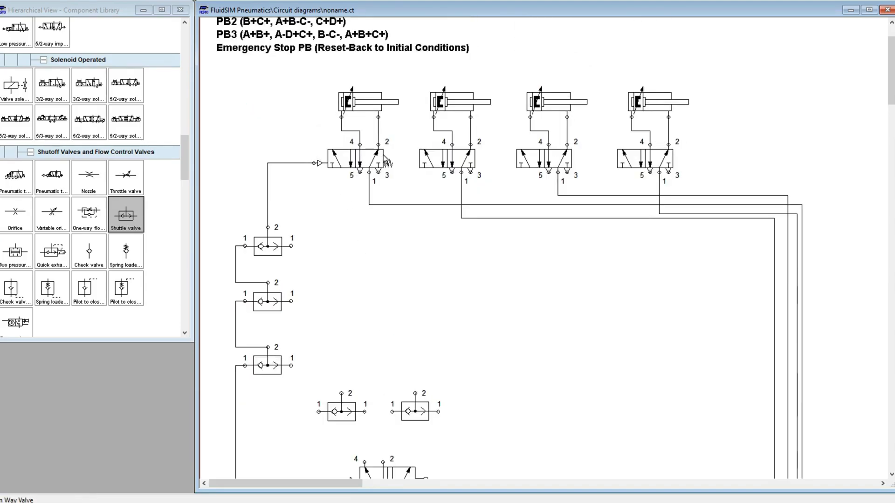
Step: Simulate the circuit, actuate the Push Button 1 valve, check the first cylinder's movement, and stop the simulation
scroll(351, 108, up, 2)
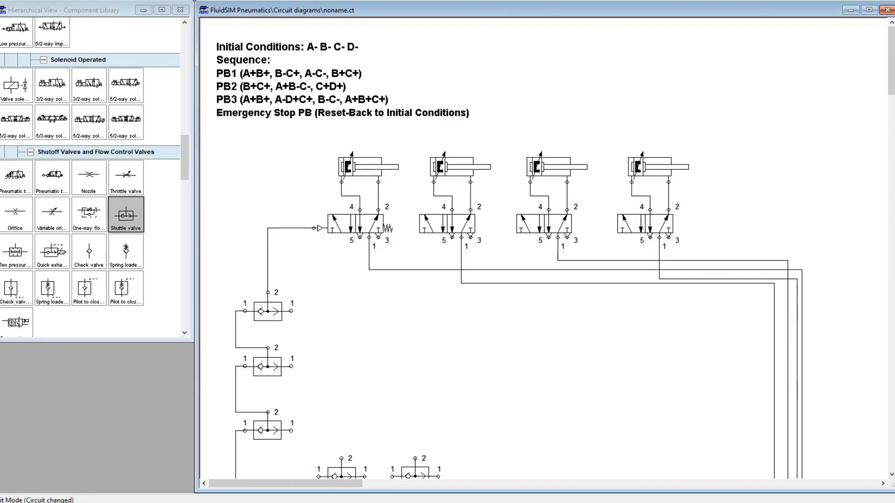
scroll(378, 167, down, 5)
scroll(490, 309, down, 3)
scroll(489, 309, up, 2)
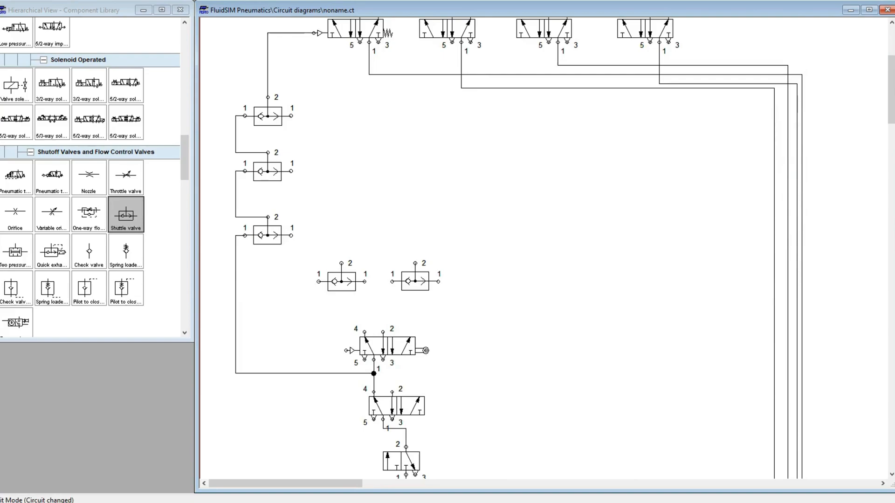
click(391, 2)
key(Return)
key(Return)
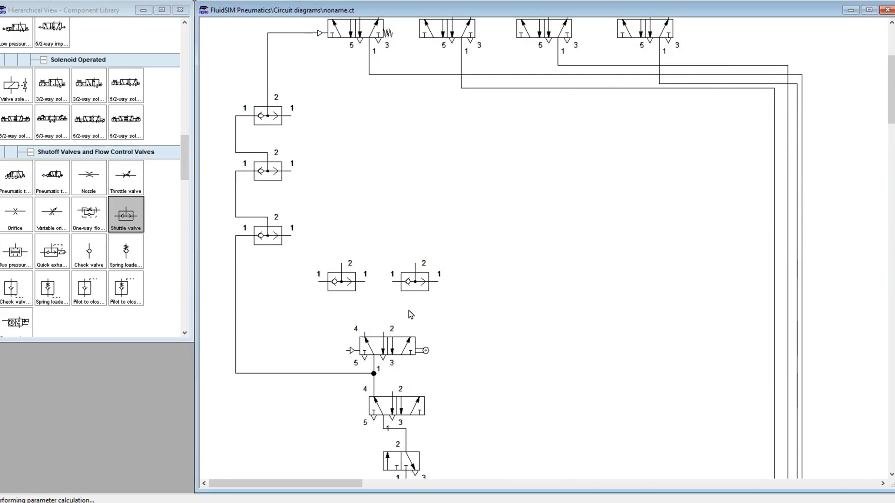
scroll(410, 345, down, 1)
click(428, 434)
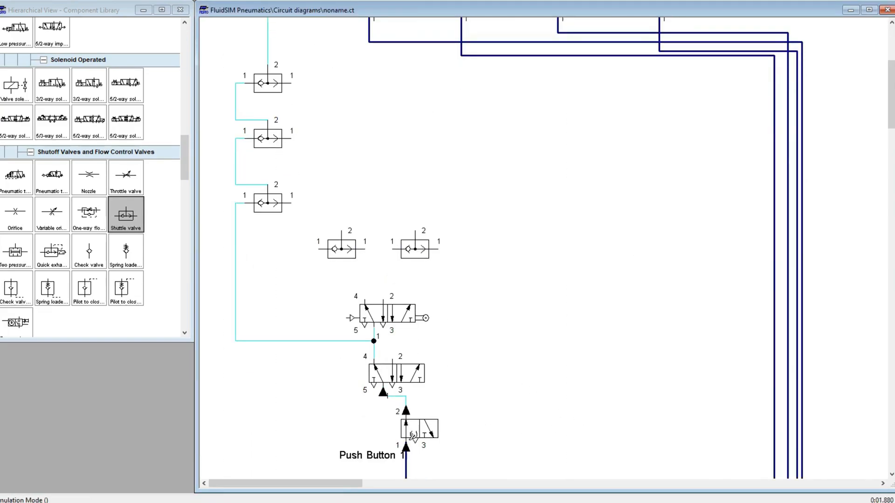
scroll(452, 358, up, 3)
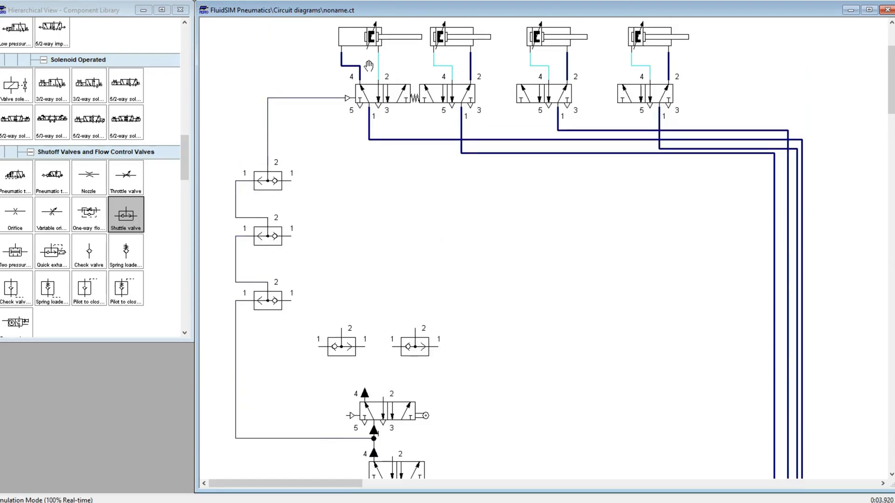
scroll(369, 65, up, 1)
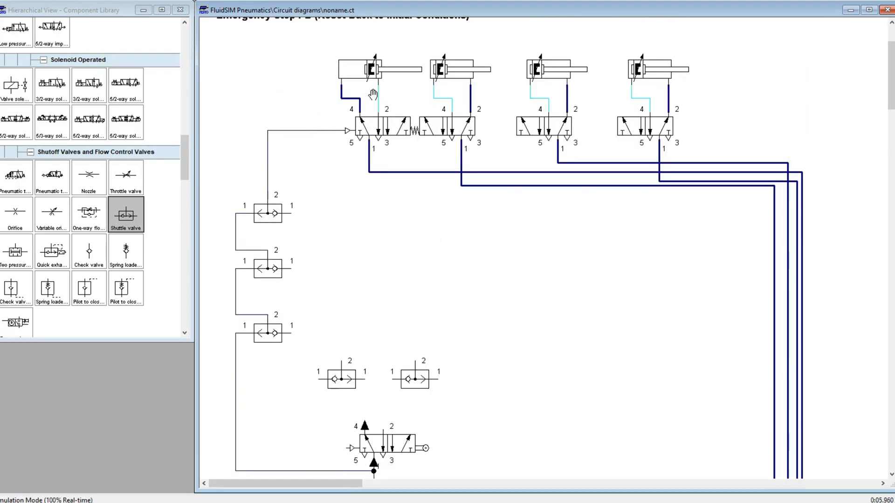
click(377, 1)
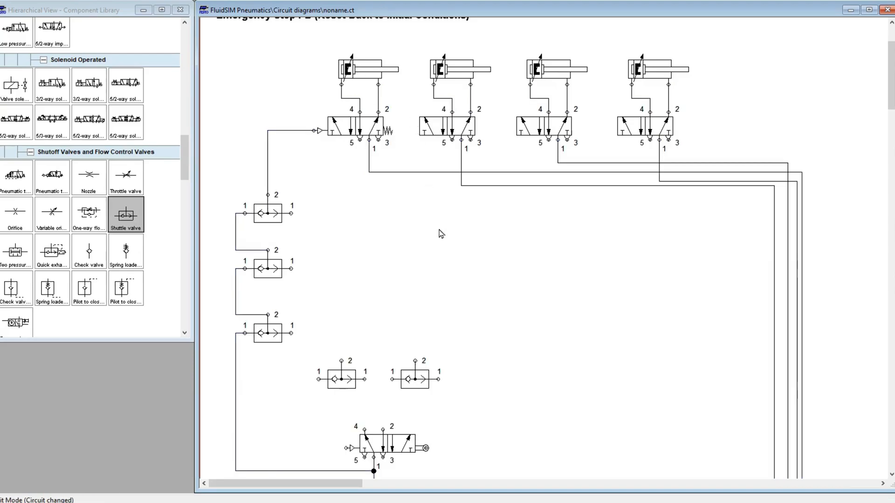
Step: Set the first cylinder's maximum stroke to 500 mm
scroll(440, 237, down, 6)
scroll(484, 362, up, 7)
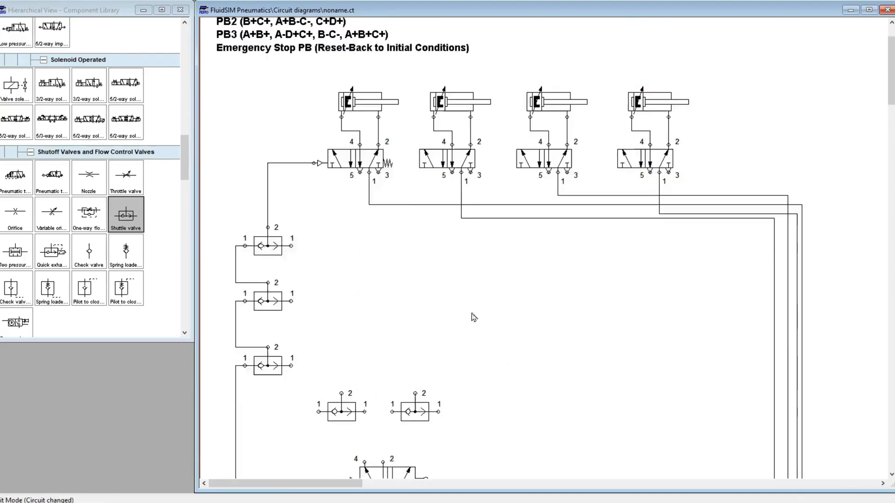
double_click(375, 103)
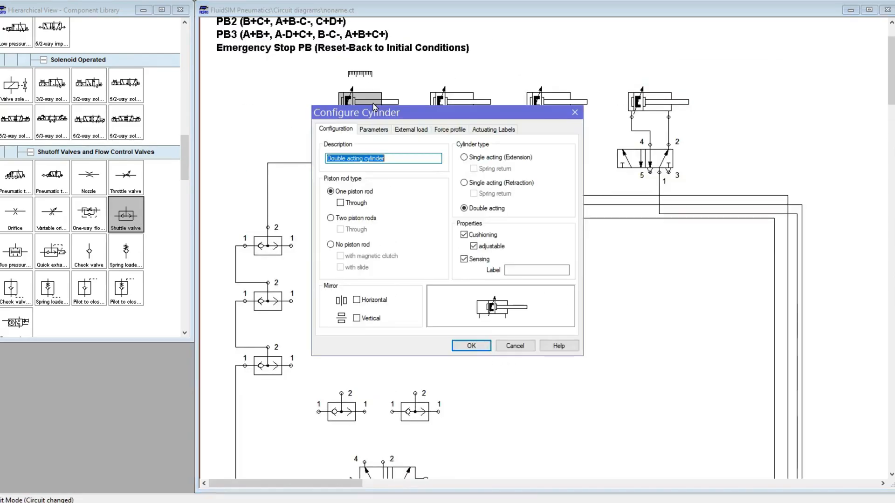
click(374, 130)
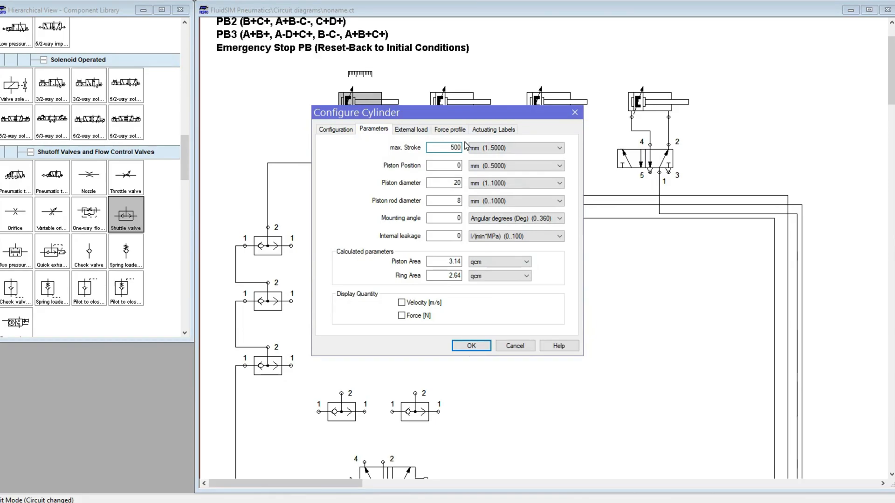
key(Return)
Step: Give the Push Button 1 3/n way valve general manual actuation on its left side and pneumatic actuation on its right side
scroll(351, 199, down, 5)
double_click(402, 396)
click(370, 194)
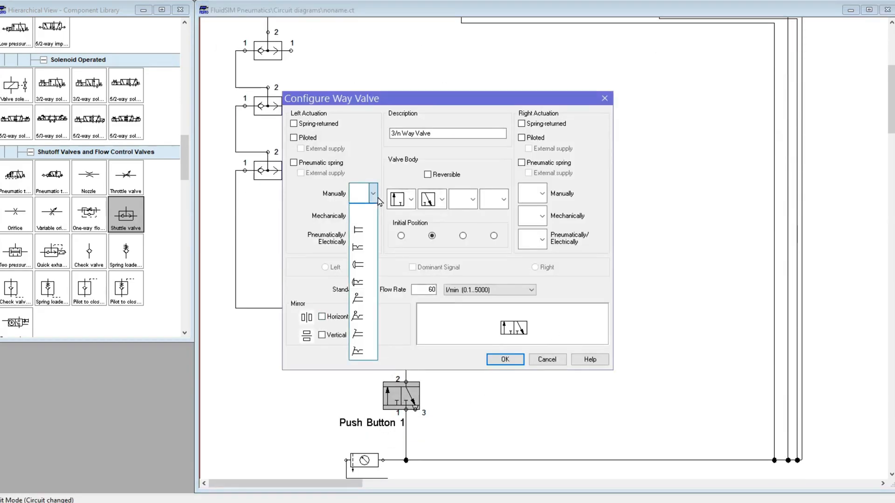
click(366, 230)
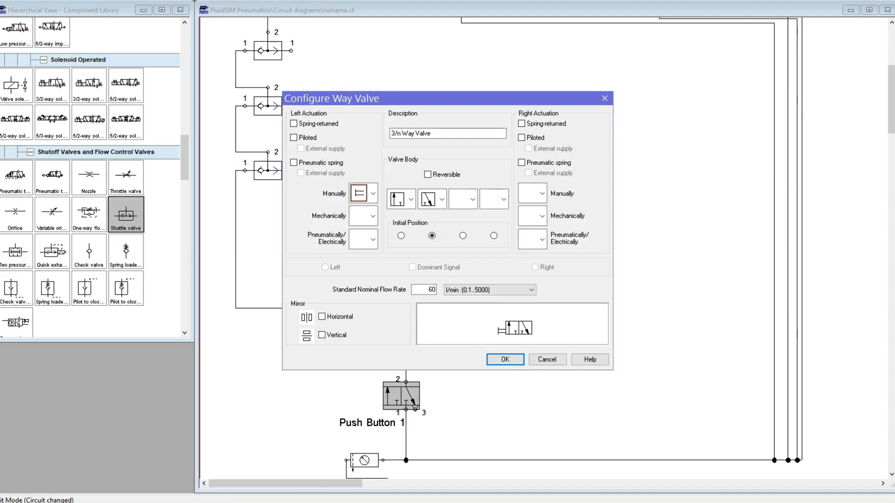
click(505, 360)
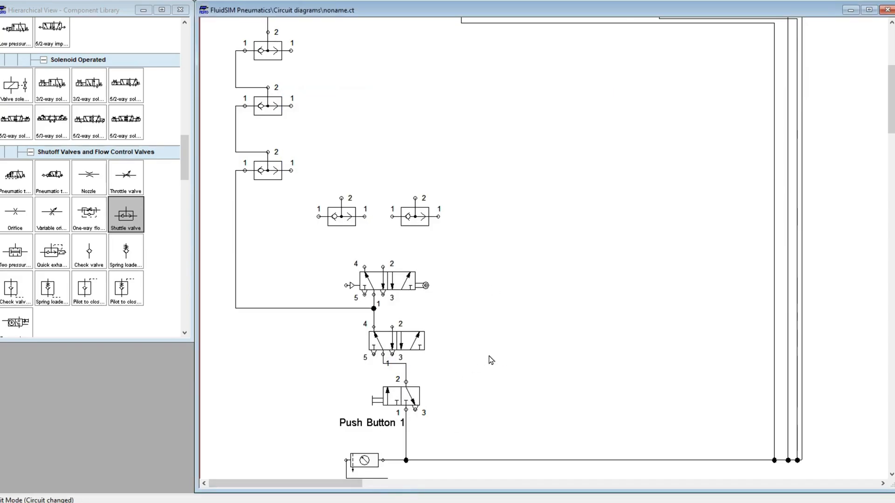
double_click(420, 400)
click(532, 239)
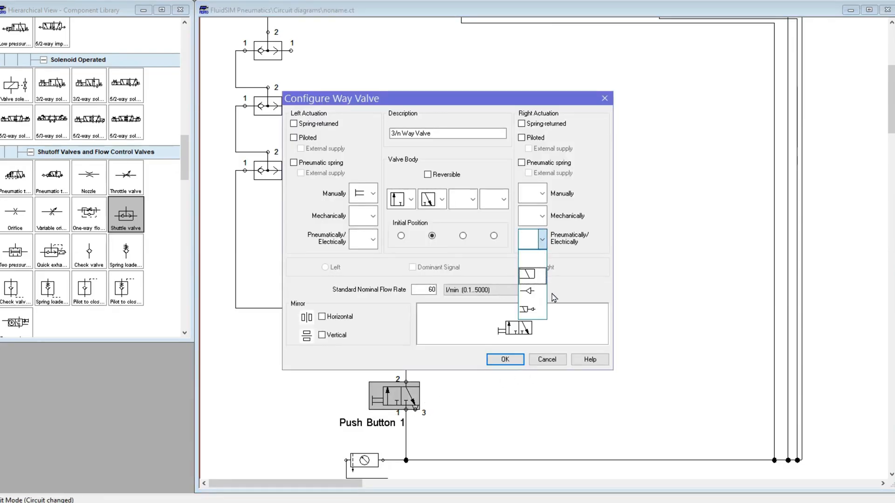
click(531, 297)
click(506, 360)
scroll(500, 421, down, 3)
scroll(453, 445, down, 2)
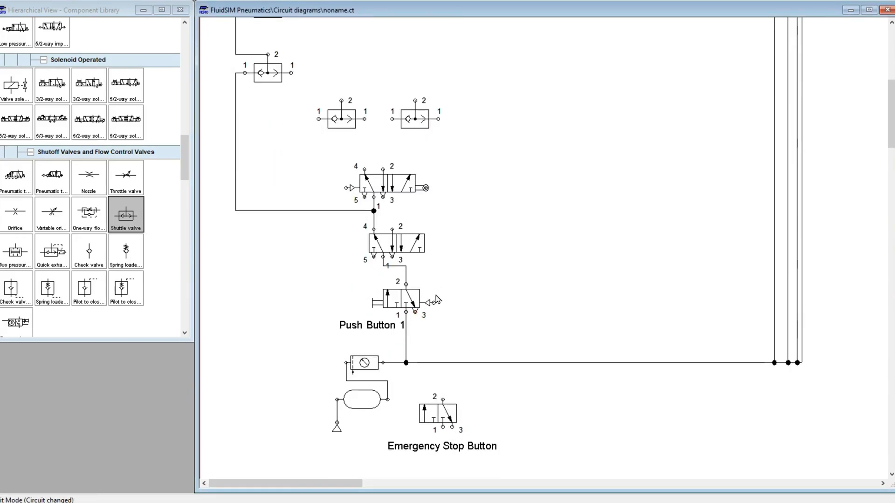
Step: Set the second cylinder's maximum stroke to 500 mm
scroll(457, 219, up, 5)
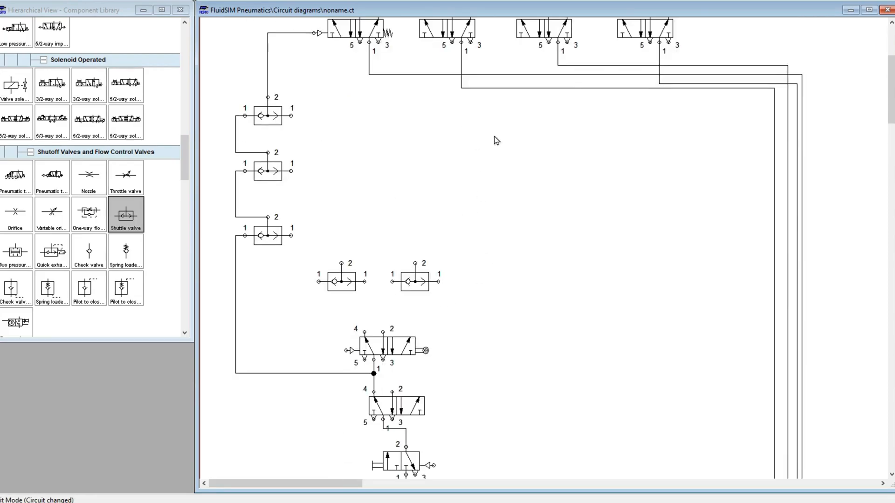
scroll(494, 142, up, 2)
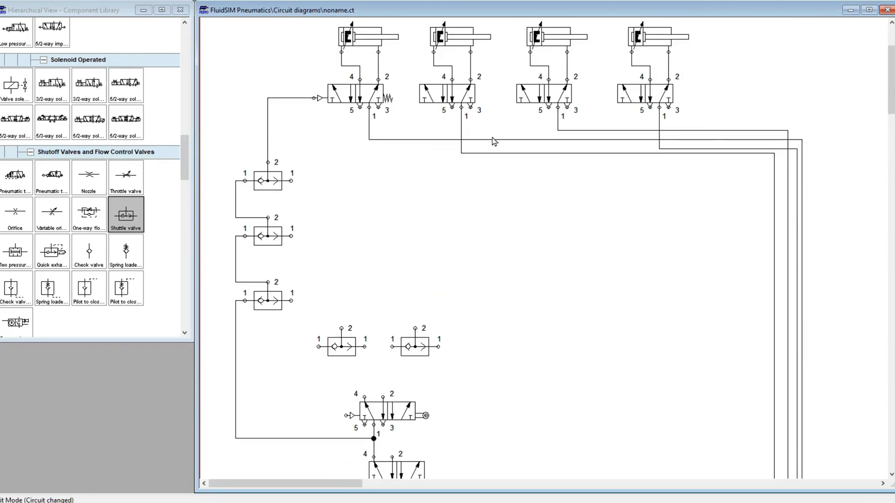
scroll(539, 204, down, 4)
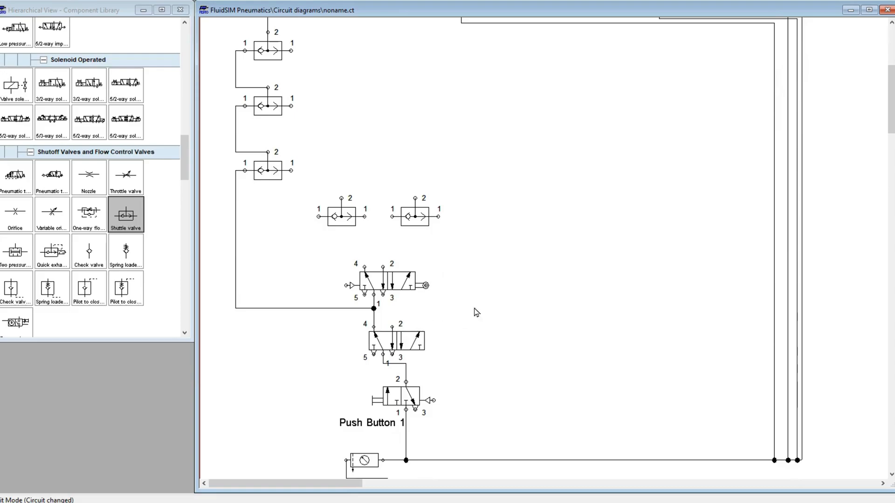
scroll(476, 313, up, 5)
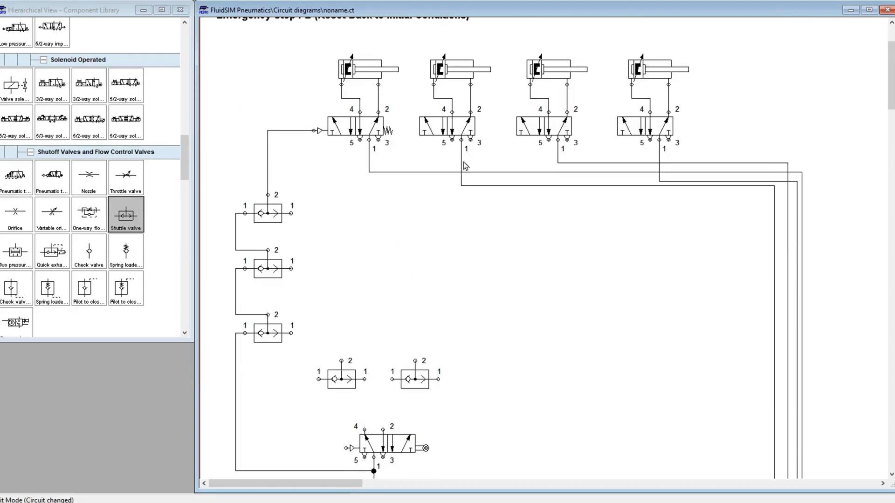
double_click(450, 73)
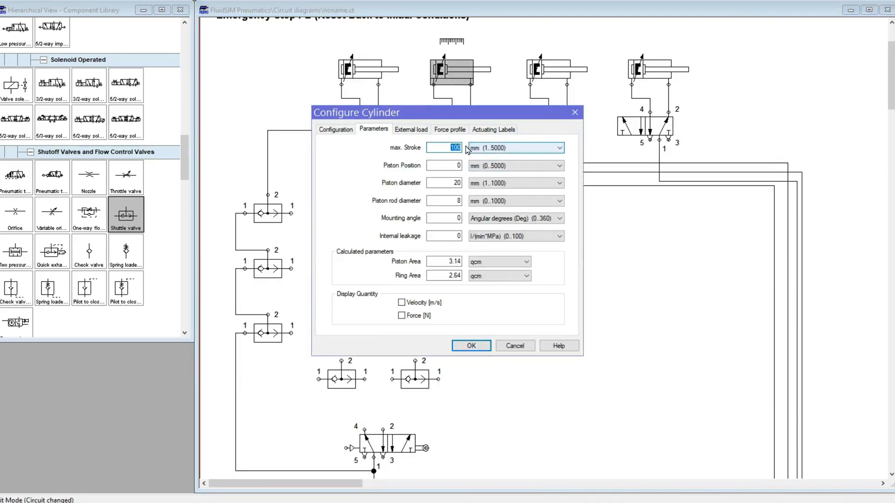
text(50)
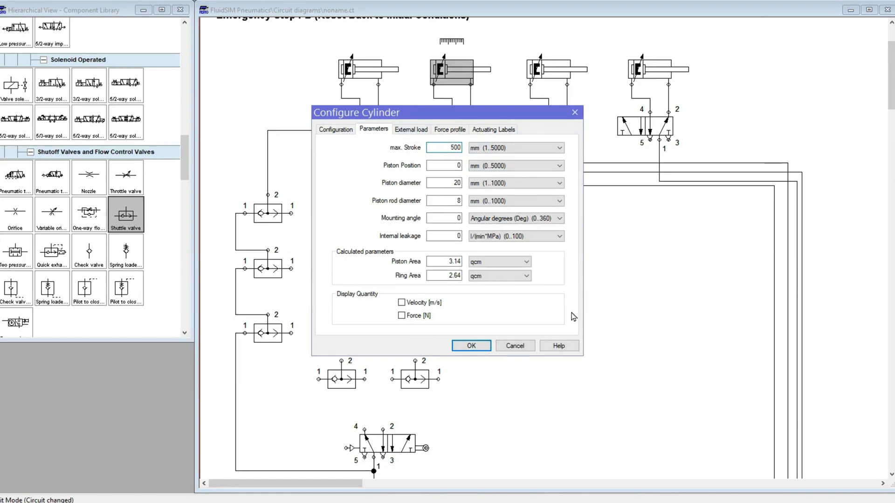
click(471, 345)
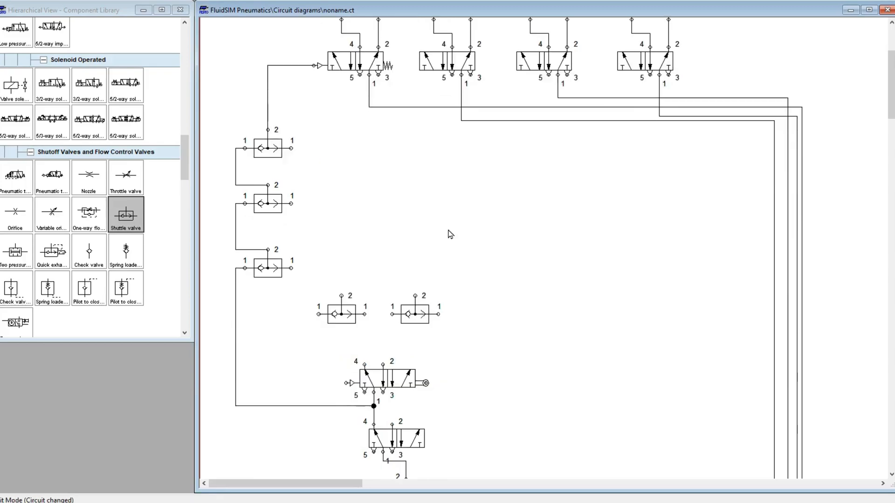
Step: Configure the second cylinder's 5/n way valve with pneumatic left actuation and a spring-returned right side
scroll(446, 264, up, 2)
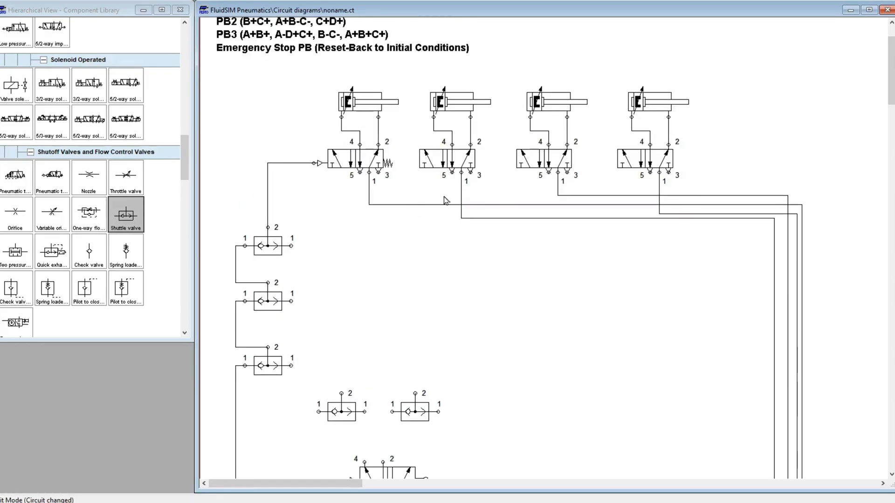
double_click(441, 160)
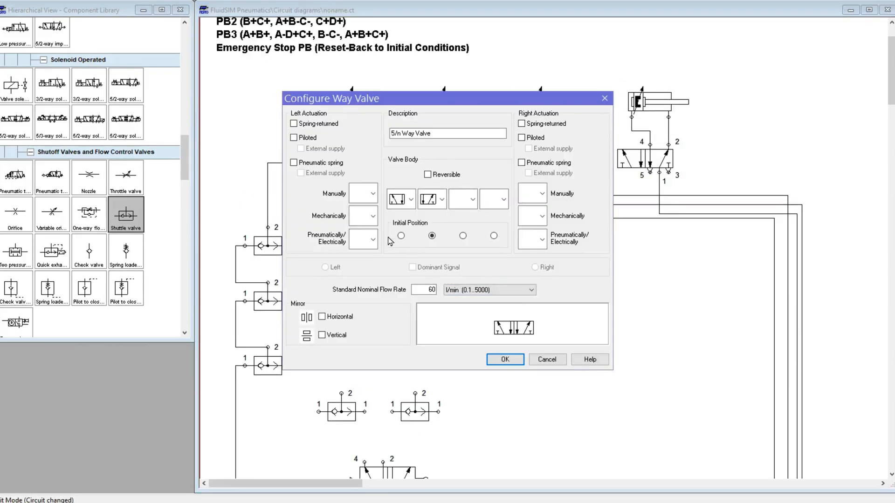
click(373, 240)
click(360, 295)
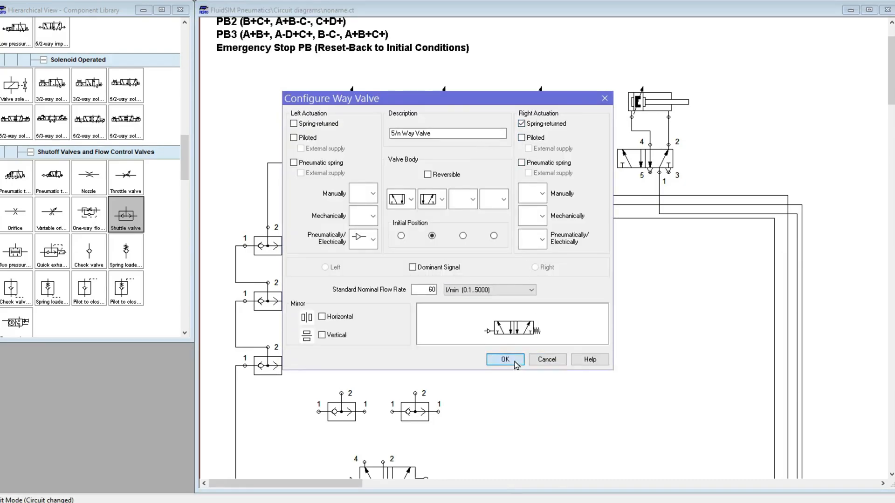
click(505, 359)
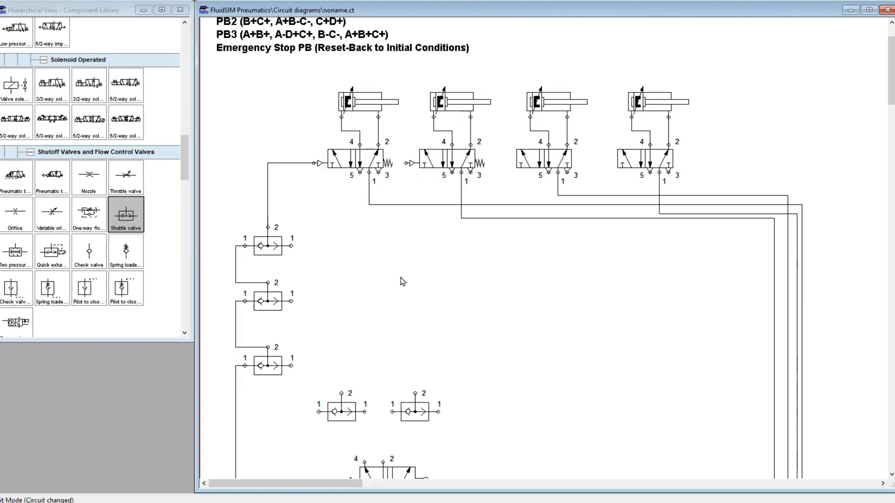
Step: Connect port 4 of the roller-actuated 5/n way valve to the left port 1 of the shuttle valve above it
scroll(401, 280, down, 5)
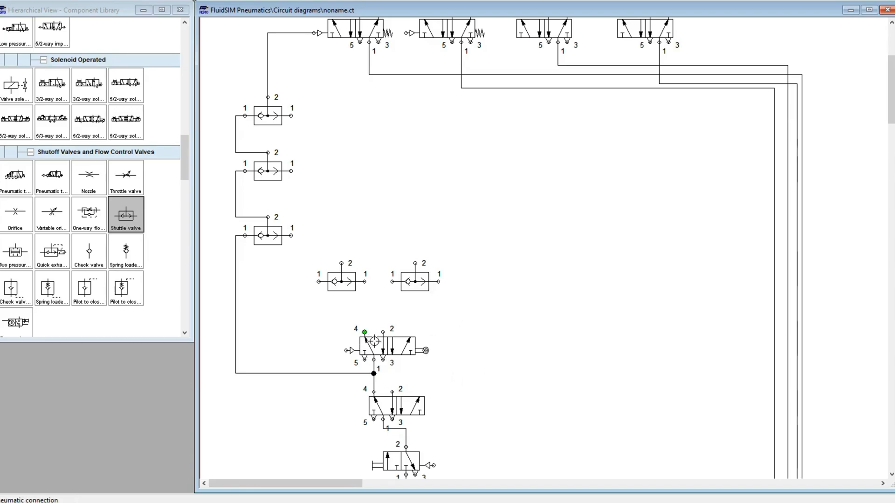
scroll(371, 340, up, 2)
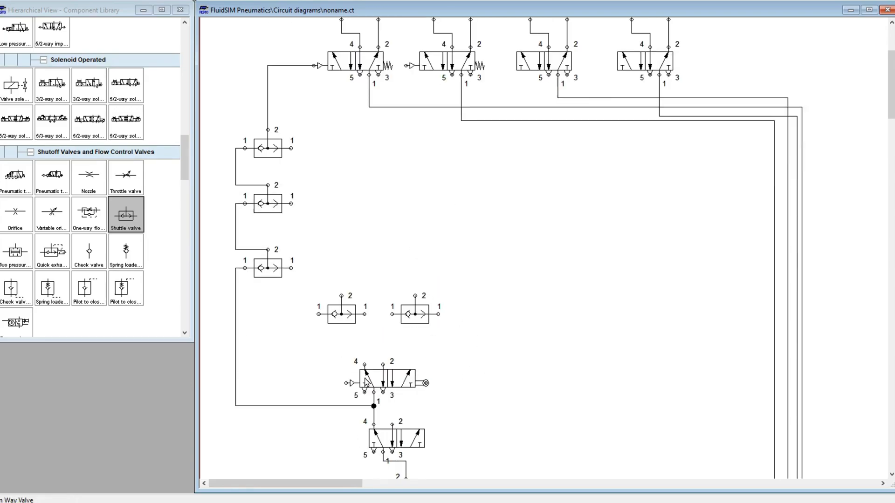
drag(319, 325, 319, 314)
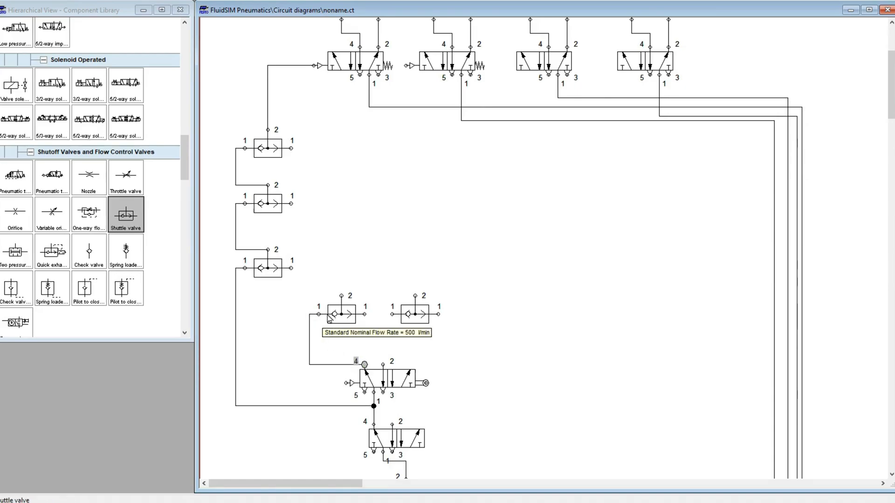
Step: Stack three more shuttle valves above the newly connected one and chain them upward from each port 2 to the next left port 1
mouse_move(126, 214)
mouse_down()
mouse_move(330, 272)
mouse_move(358, 269)
mouse_move(345, 261)
mouse_move(307, 280)
mouse_move(342, 295)
mouse_up()
drag(339, 248, 338, 261)
click(394, 232)
drag(139, 218, 321, 211)
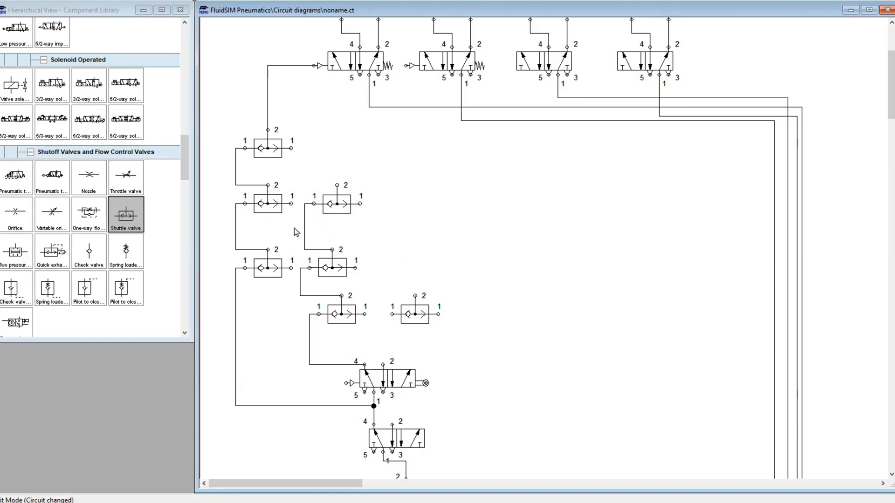
drag(126, 215, 341, 147)
click(344, 148)
drag(296, 174, 320, 174)
click(377, 184)
Step: Connect port 2 of the second column's top shuttle valve to the left pilot of the second cylinder's 5/n way valve
scroll(383, 163, up, 3)
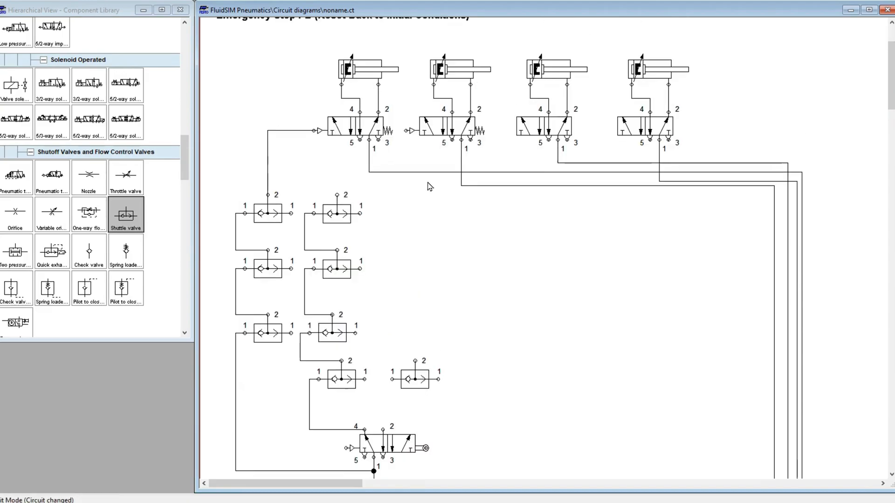
drag(337, 194, 407, 158)
click(412, 211)
Step: Simulate the circuit, actuate Push Button 1 to test the first two cylinders, and stop the simulation
scroll(382, 240, down, 4)
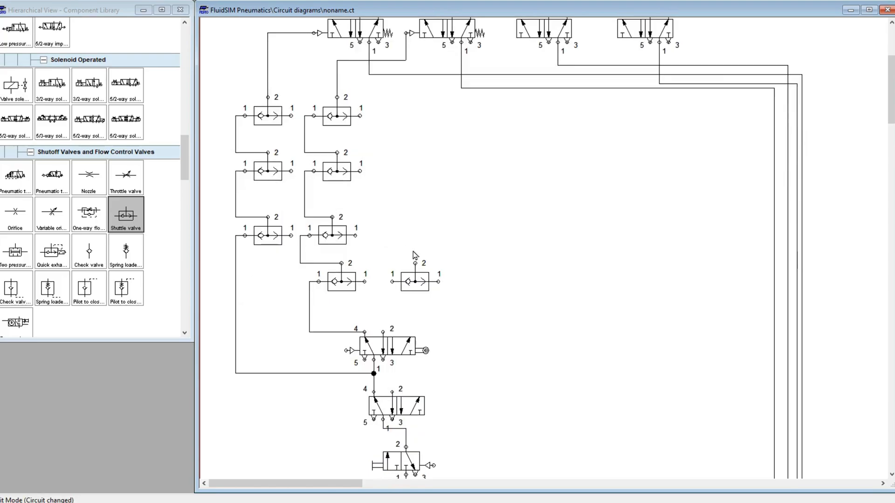
scroll(473, 324, up, 3)
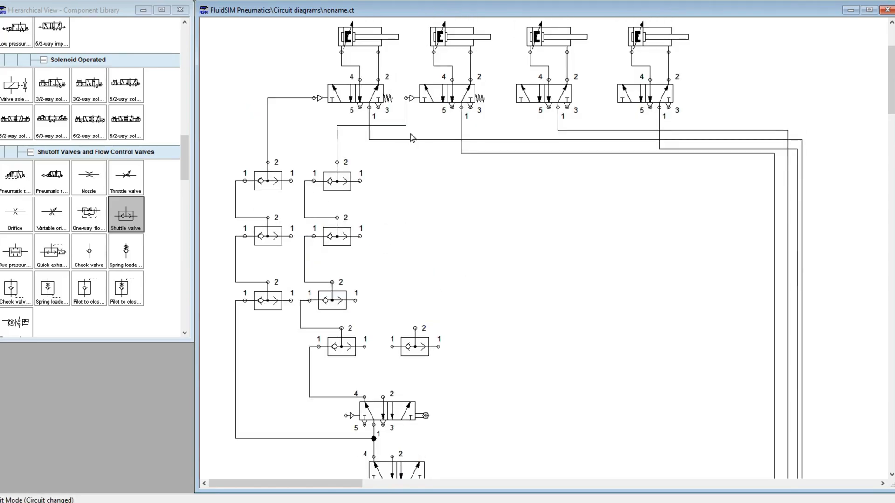
scroll(354, 154, up, 1)
scroll(453, 131, up, 1)
scroll(453, 130, down, 1)
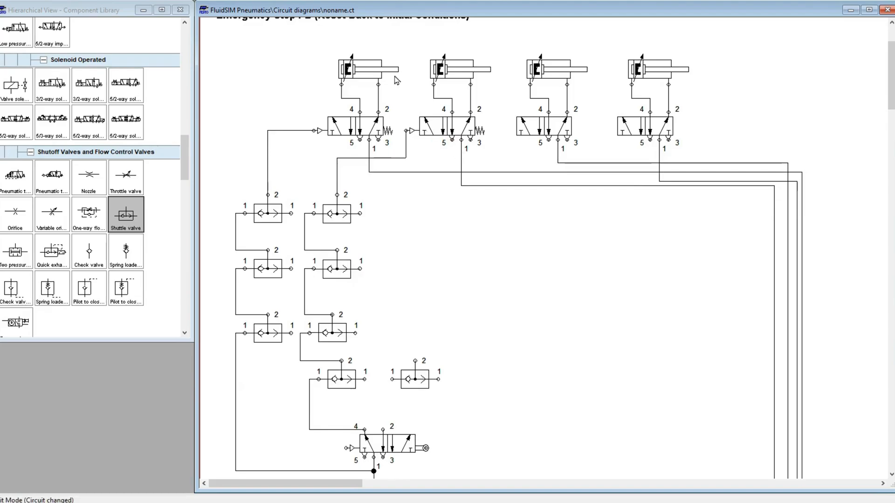
click(395, 1)
key(Return)
key(Return)
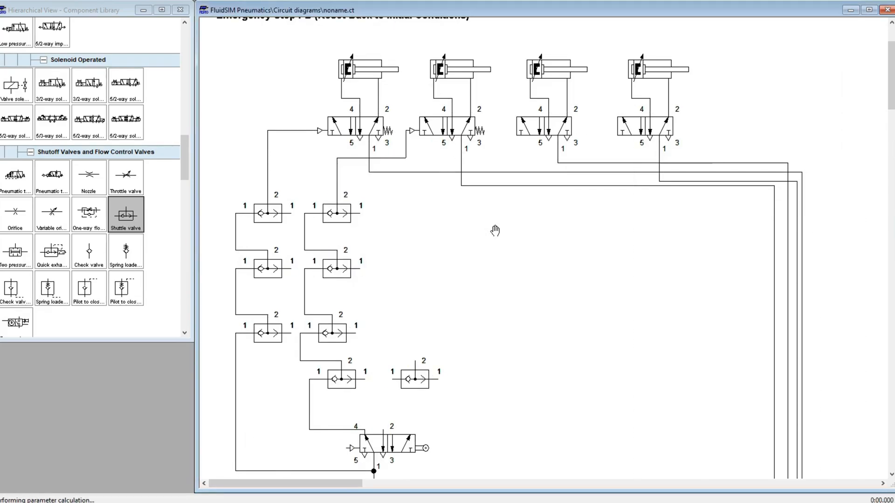
scroll(499, 251, down, 2)
scroll(503, 271, down, 1)
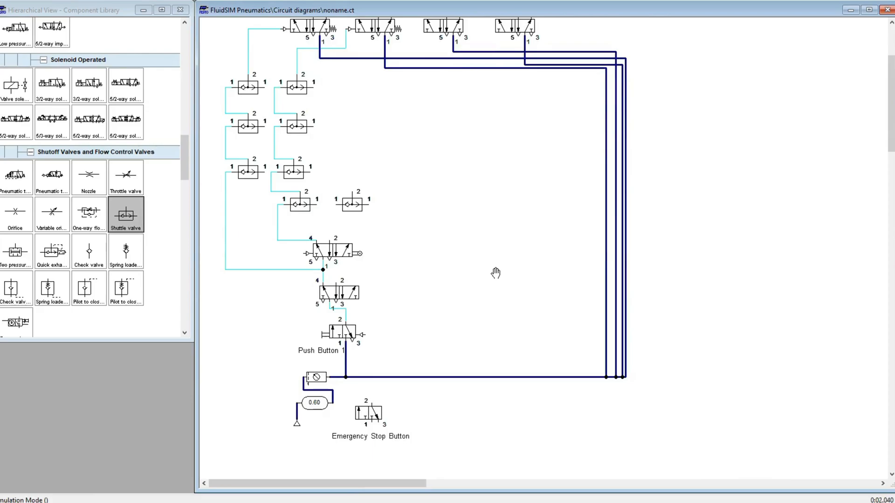
scroll(493, 289, up, 2)
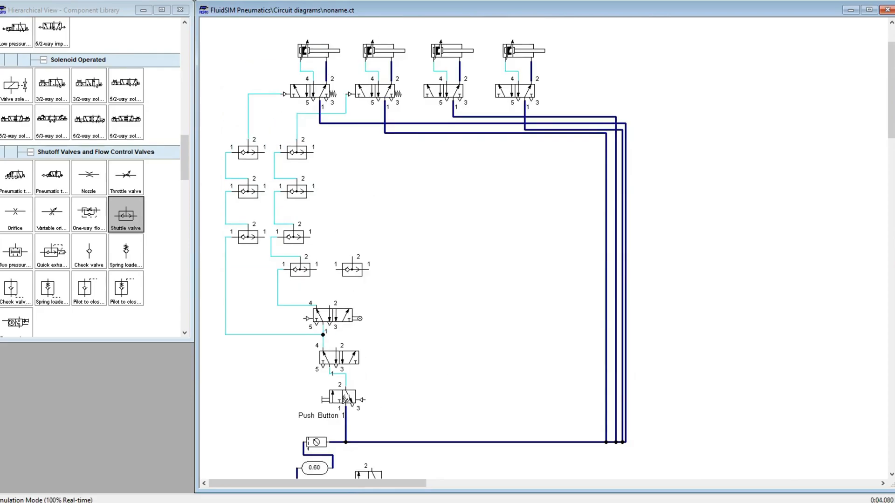
click(345, 399)
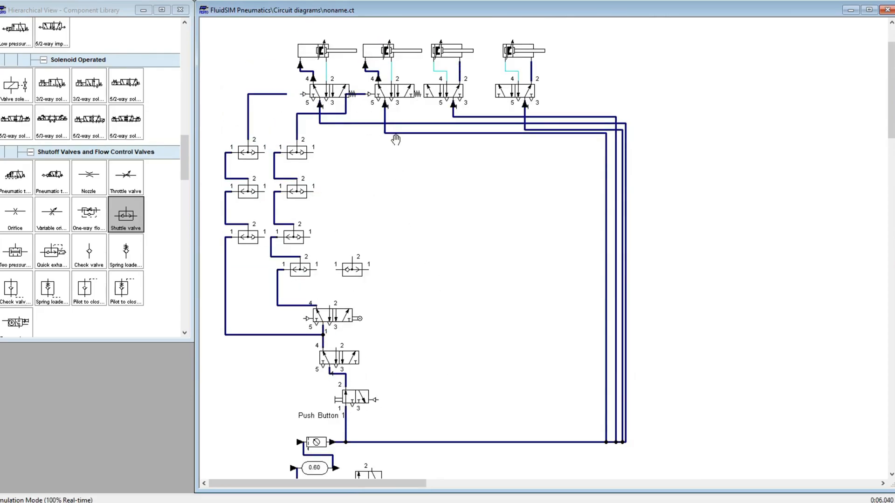
scroll(395, 139, up, 2)
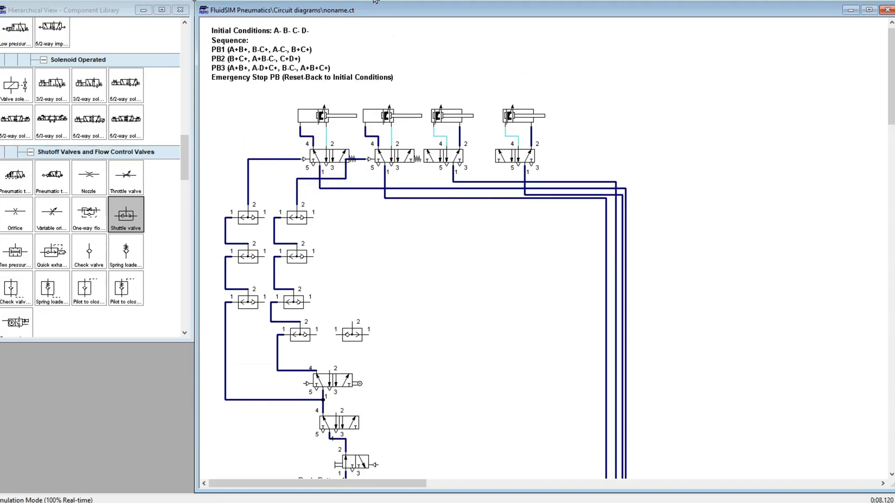
key(F5)
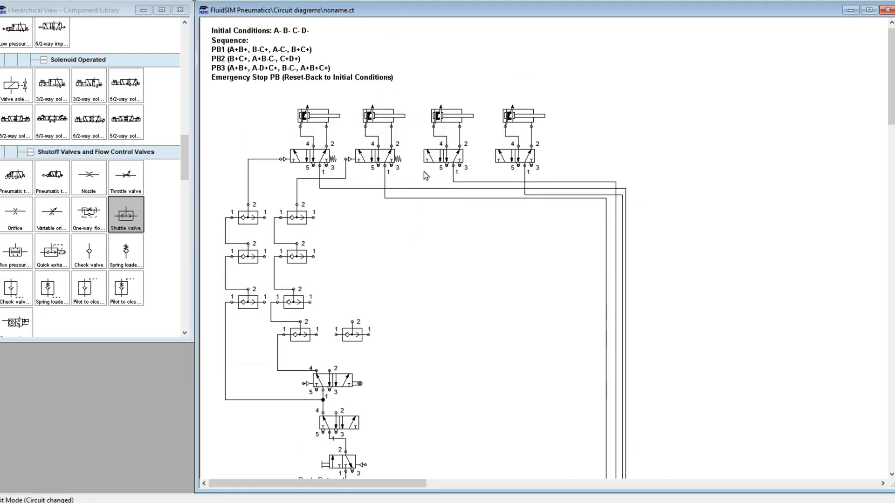
Step: Review the listed sequences against the third cylinder's valve, the unconnected shuttle valve and the Push Button 1 branch
scroll(423, 172, up, 3)
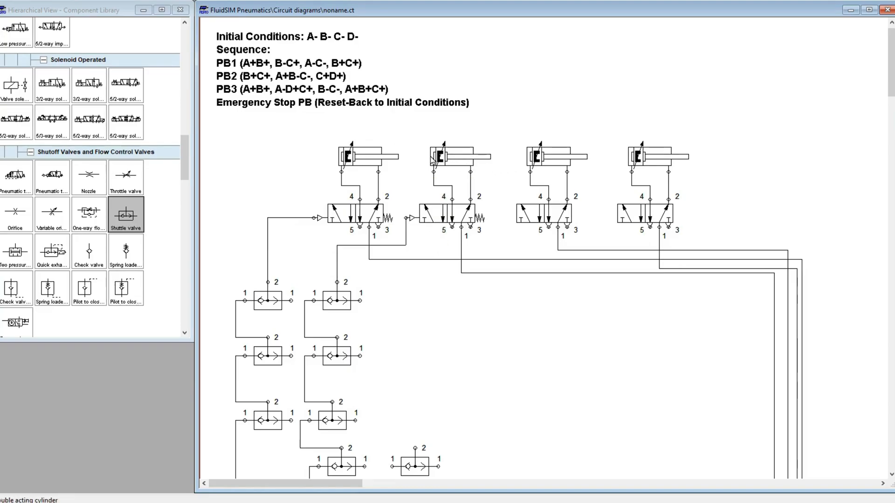
mouse_move(535, 161)
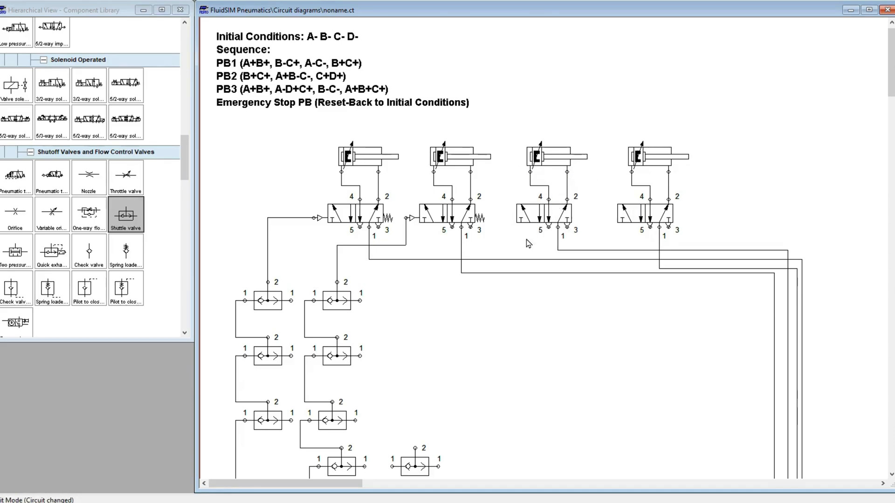
scroll(556, 265, down, 5)
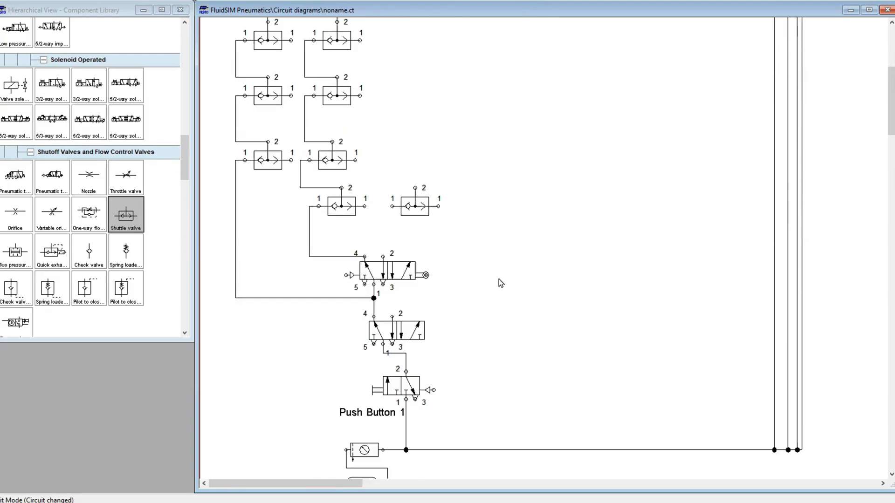
scroll(552, 254, up, 1)
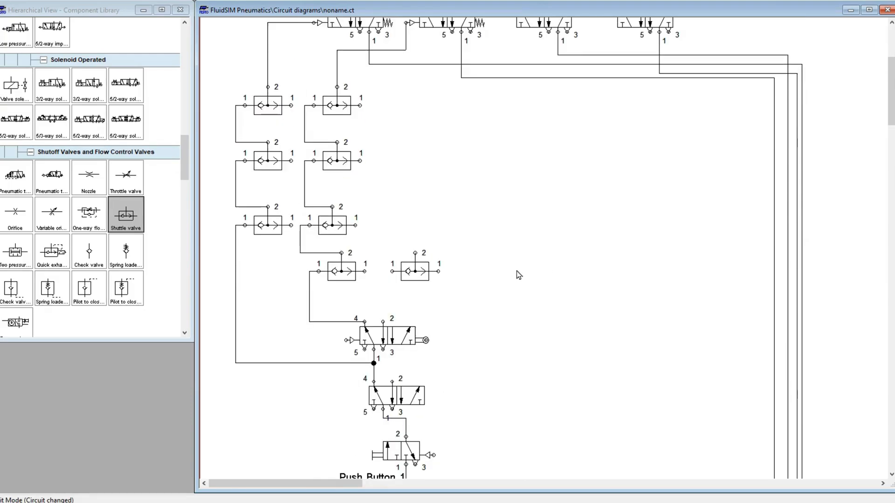
scroll(512, 274, down, 2)
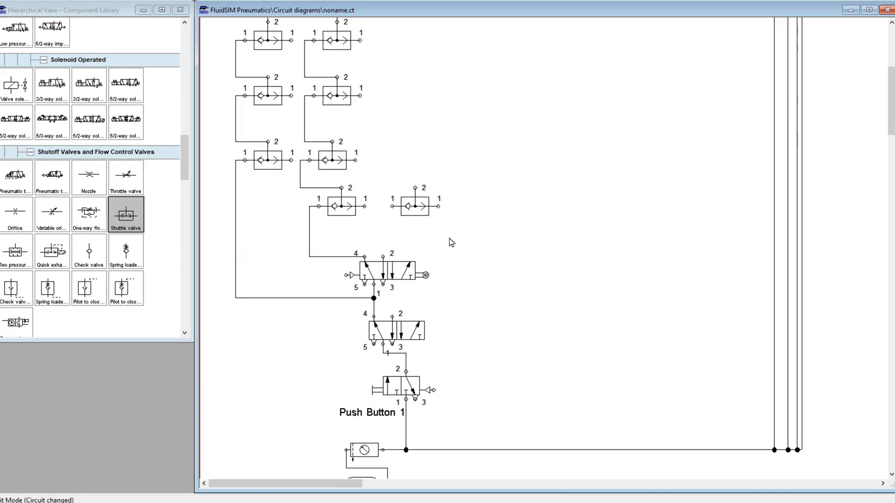
scroll(440, 219, up, 3)
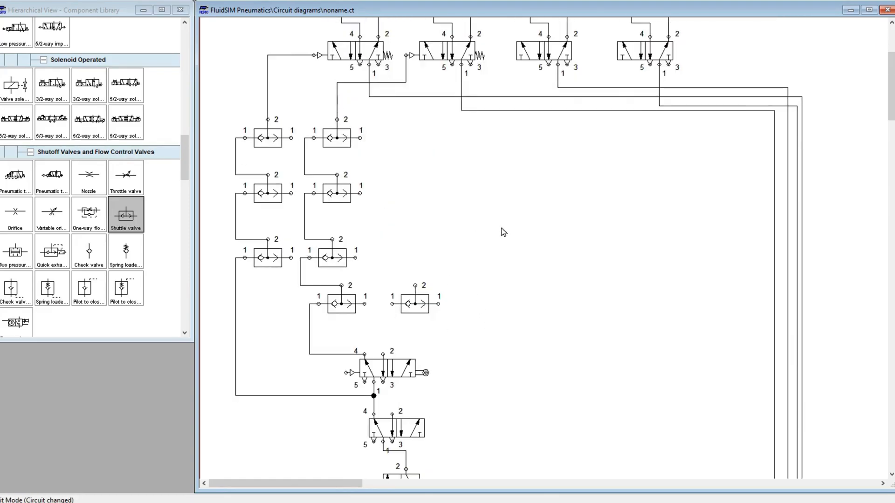
scroll(502, 232, up, 1)
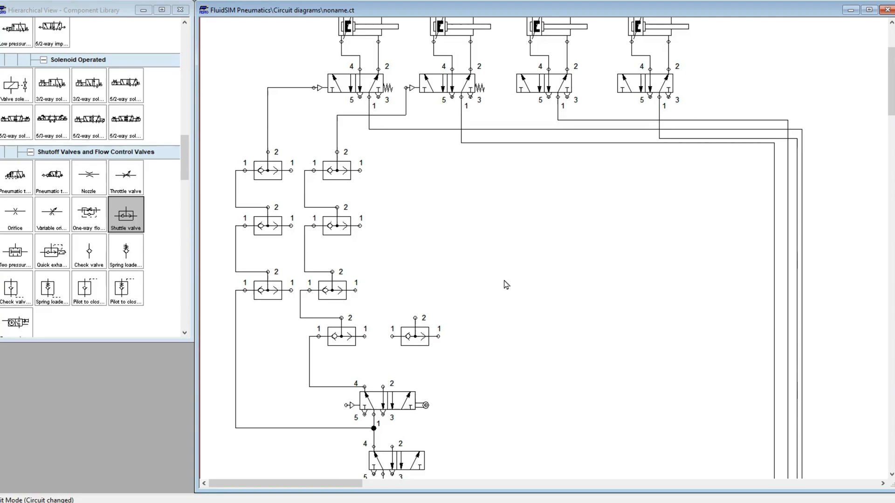
scroll(421, 335, down, 2)
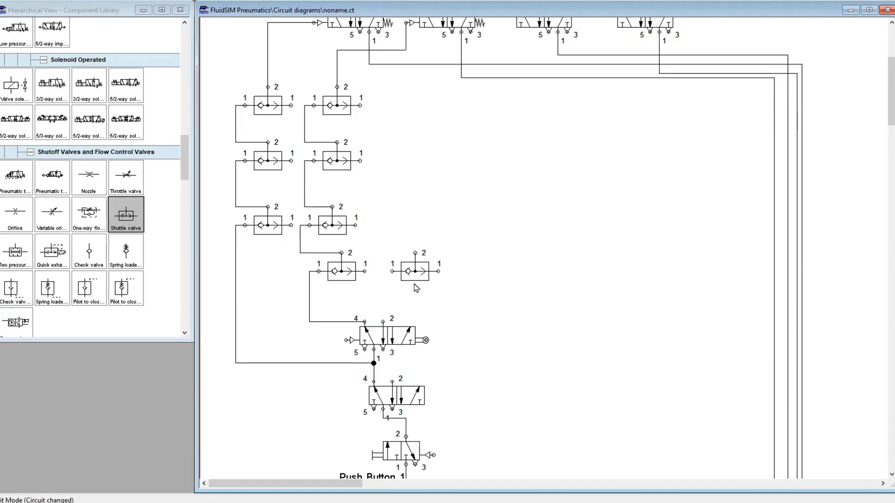
scroll(400, 306, up, 3)
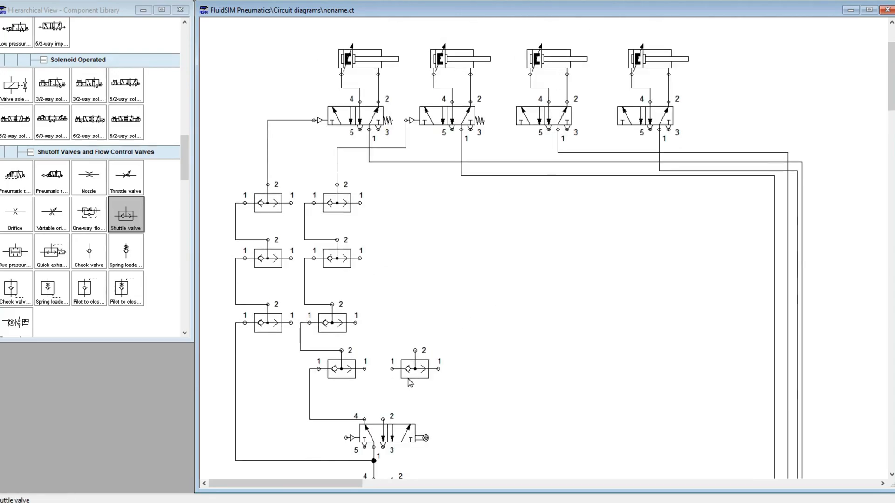
scroll(510, 258, down, 2)
scroll(520, 250, up, 1)
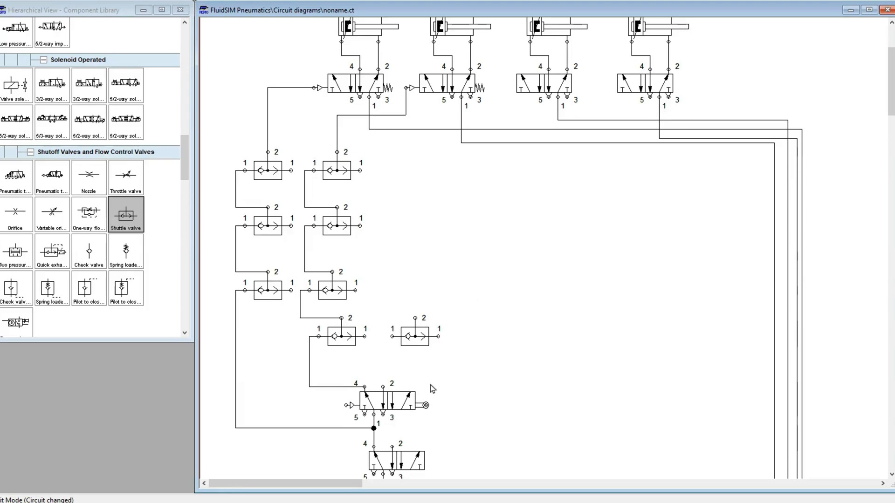
Step: Configure the third cylinder's 5/n way valve with pneumatic left actuation and a spring-returned right side
double_click(542, 87)
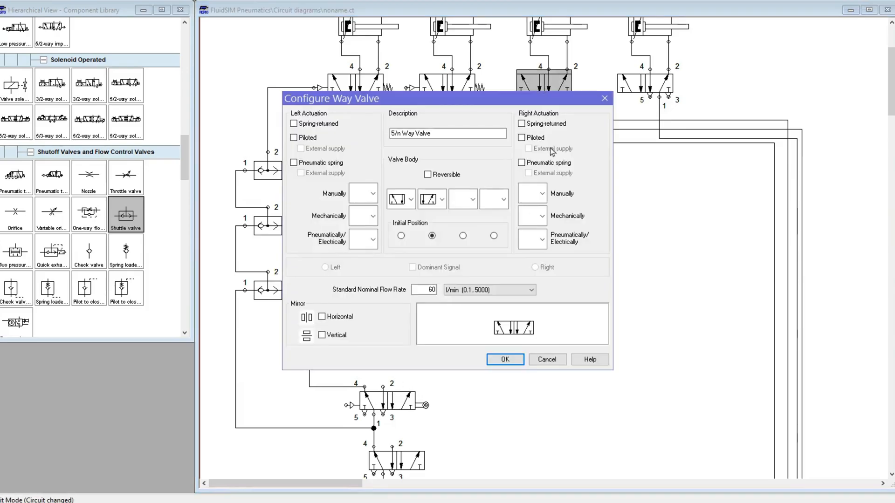
click(373, 240)
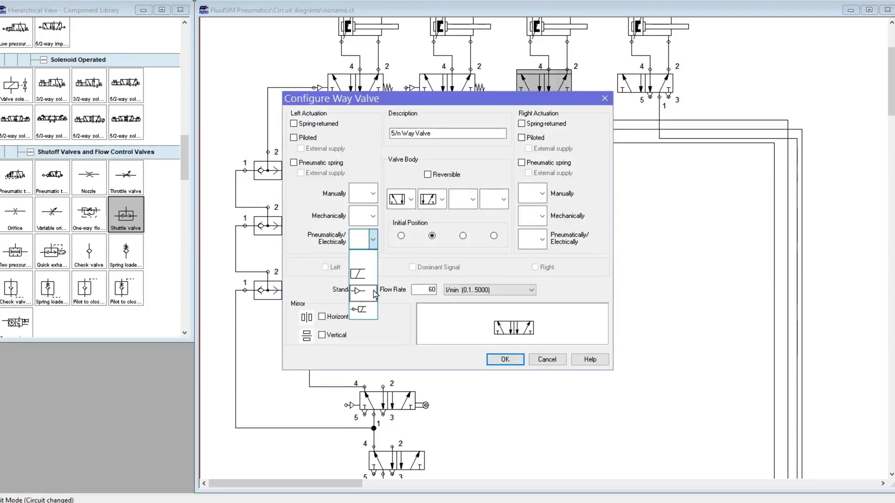
click(358, 291)
click(522, 123)
click(522, 358)
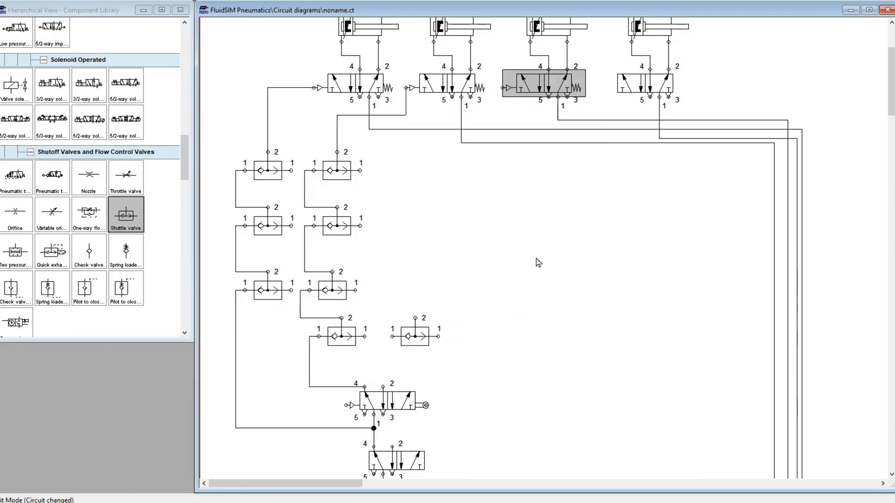
click(536, 261)
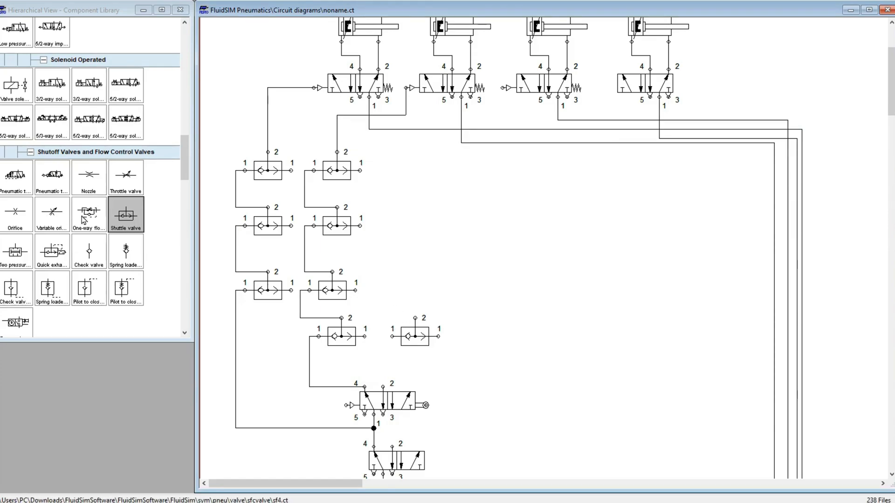
Step: Stack three more shuttle valves above the unconnected one to form a third column, and straighten the top valve's placement
drag(119, 220, 426, 291)
drag(126, 215, 421, 242)
drag(125, 214, 411, 183)
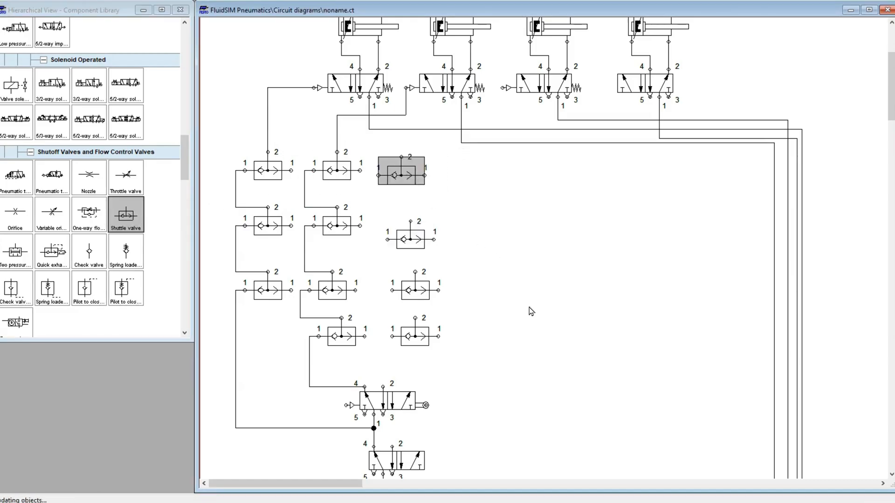
scroll(531, 309, down, 3)
scroll(535, 386, up, 2)
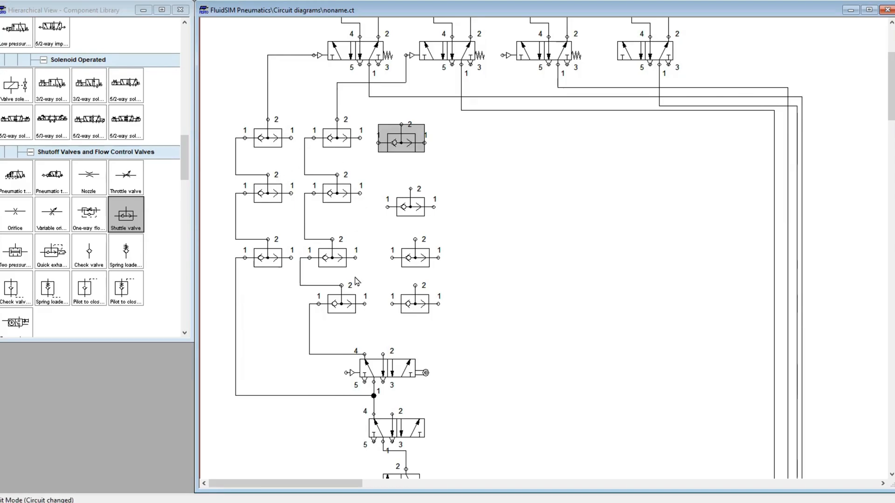
drag(410, 145, 420, 159)
click(463, 184)
scroll(471, 184, up, 2)
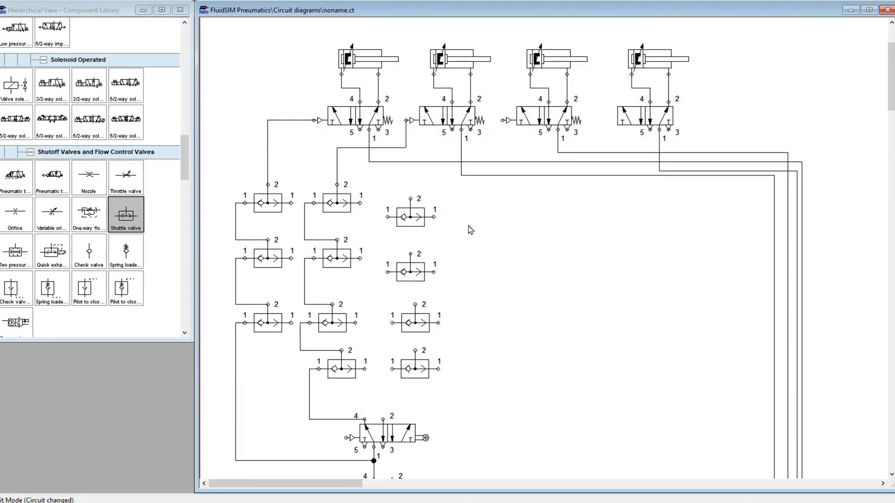
Step: Connect port 2 of the roller-actuated valve to the third column's lowest left port 1 and chain the column upward from port 2 to port 1
scroll(490, 235, down, 2)
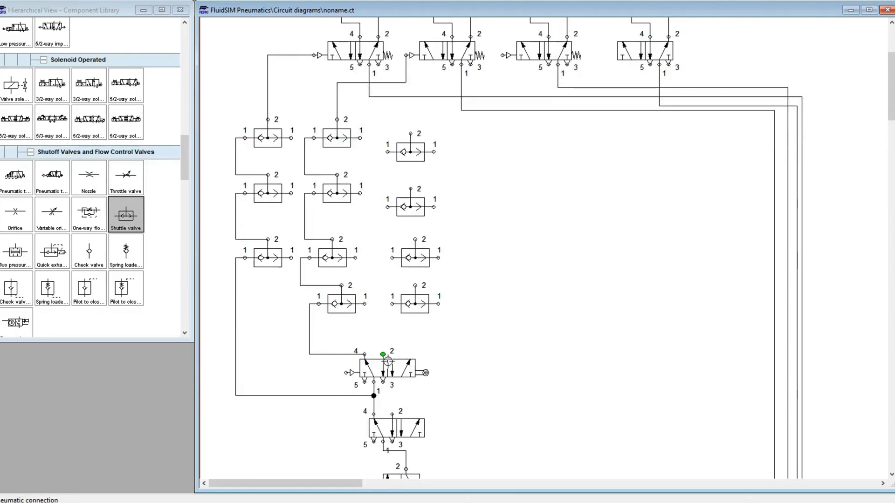
drag(388, 361, 395, 309)
click(422, 261)
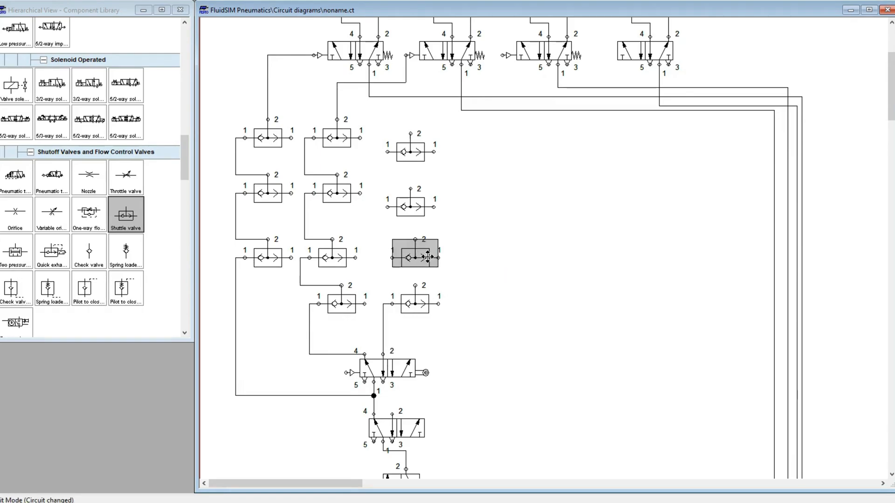
drag(395, 270, 422, 155)
click(464, 192)
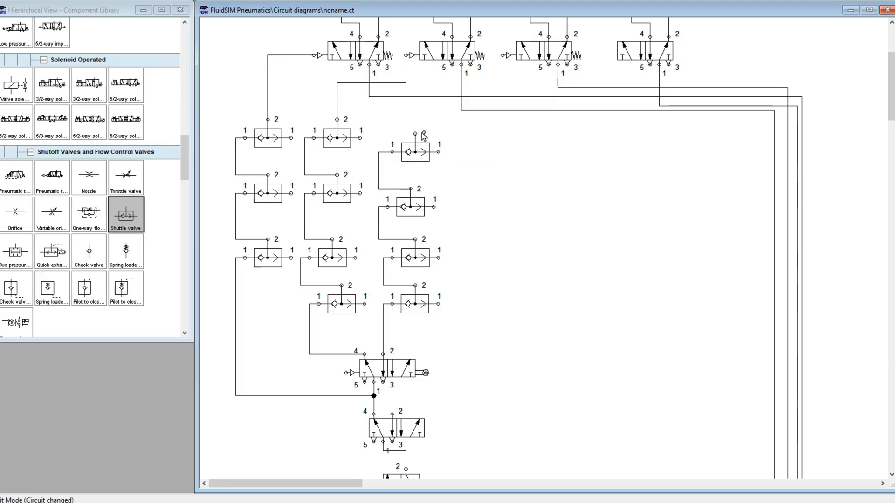
Step: Try connecting port 2 of the third column's top shuttle valve to the third cylinder's left valve pilot, and delete that line
scroll(423, 136, up, 5)
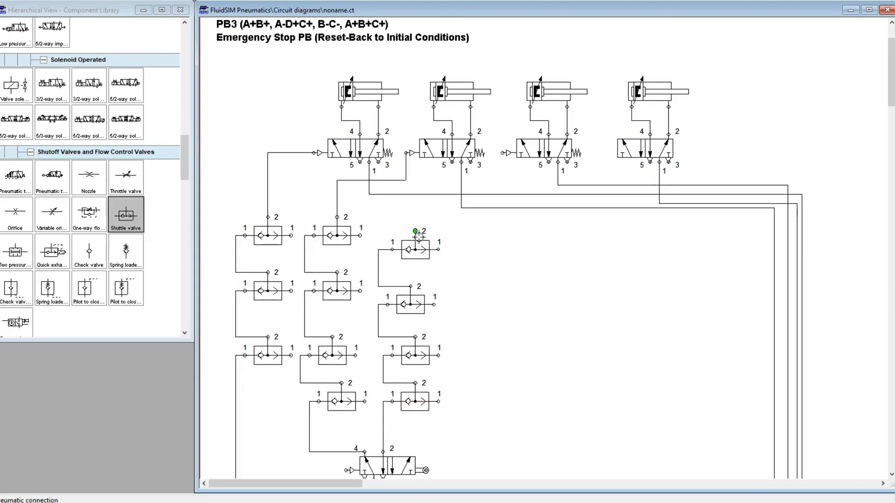
drag(423, 237, 501, 208)
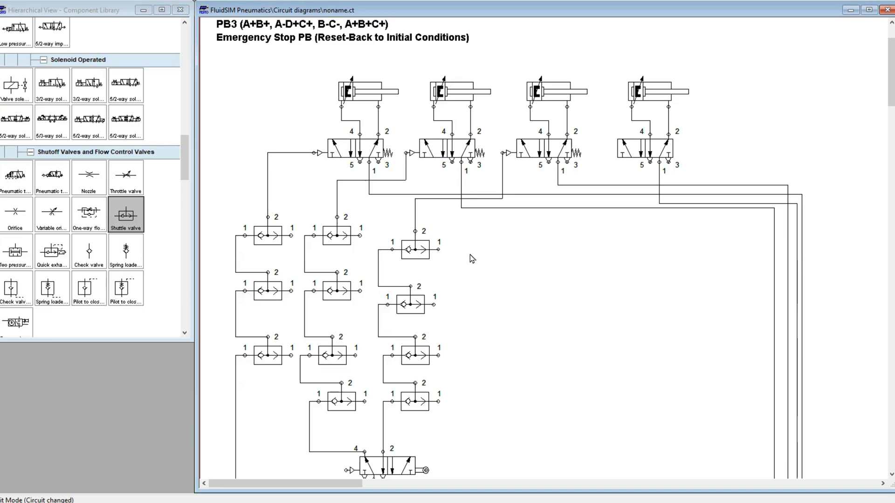
click(494, 199)
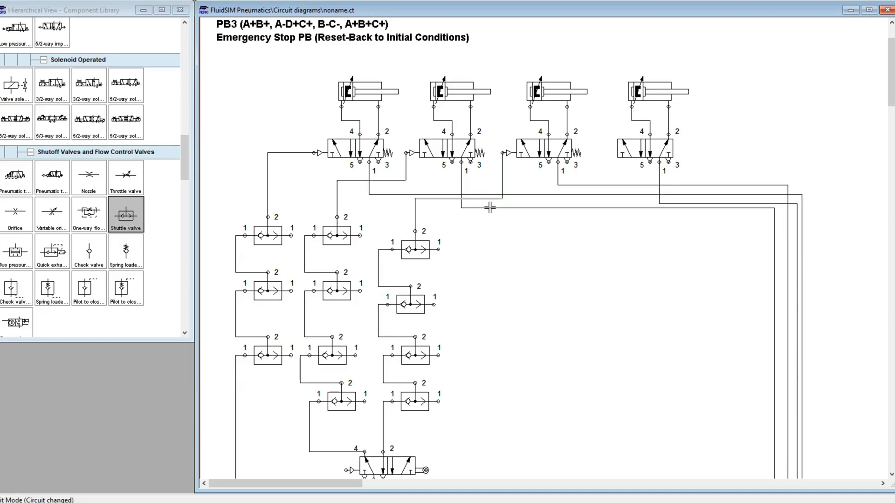
key(Delete)
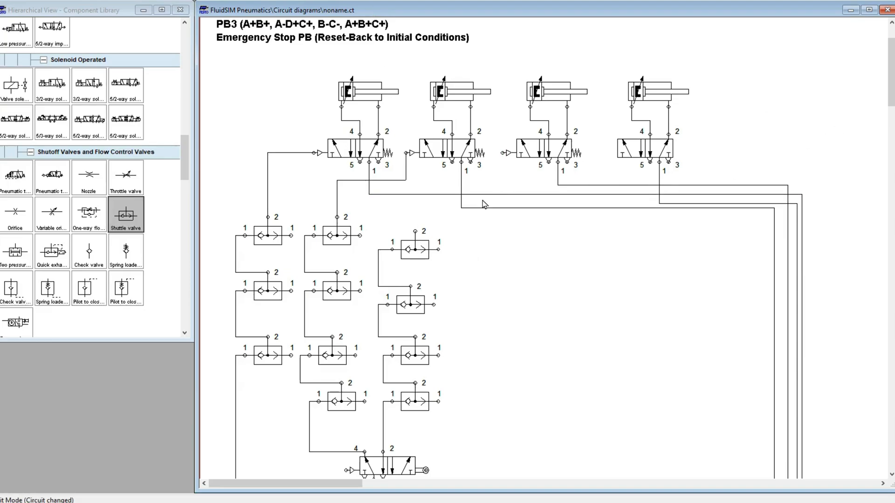
Step: Add a fifth shuttle valve on top of the third column, chain it in, and connect its port 2 to the third cylinder's left valve pilot
drag(126, 215, 421, 266)
mouse_move(467, 236)
mouse_down()
mouse_move(400, 227)
mouse_move(502, 153)
mouse_up()
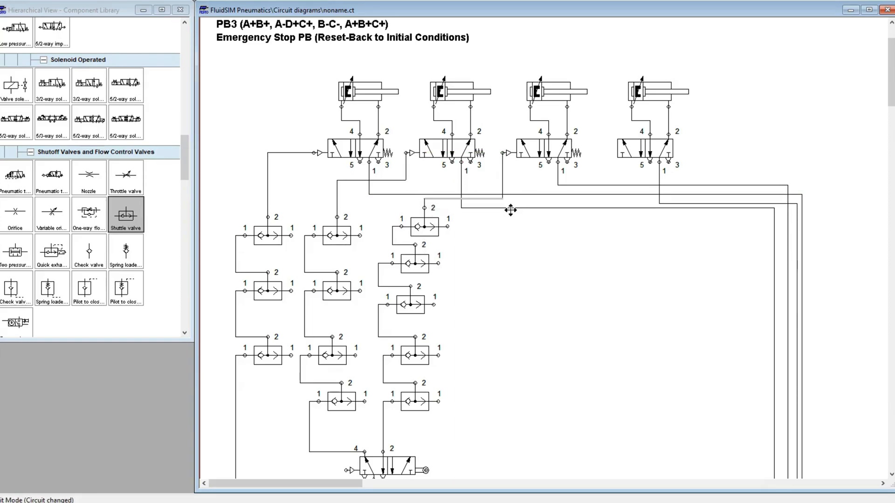
click(510, 266)
Step: Review the three shuttle valve columns against the listed sequences and browse the component library's way valves
scroll(513, 280, down, 5)
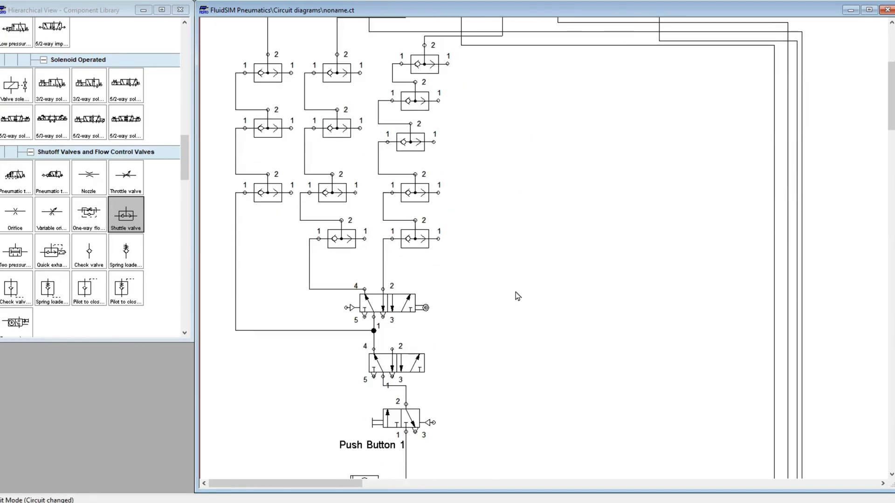
scroll(521, 297, down, 2)
scroll(520, 297, up, 1)
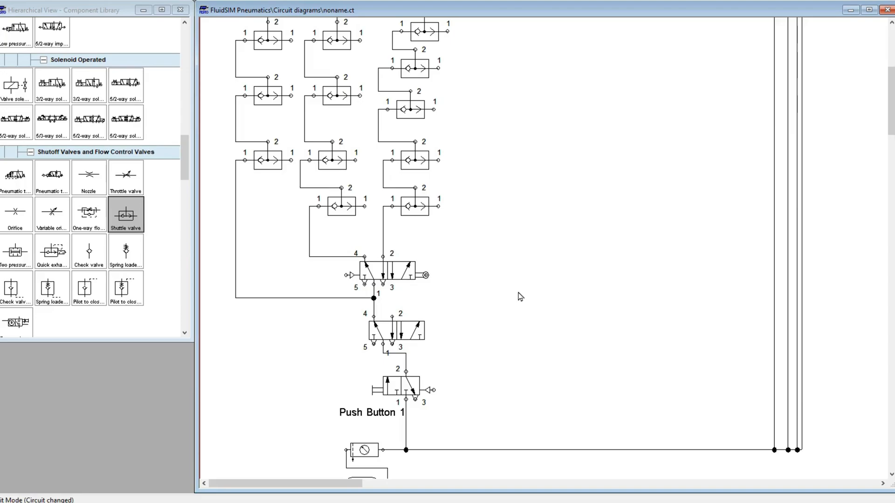
scroll(489, 249, up, 7)
scroll(526, 291, down, 7)
scroll(482, 247, up, 3)
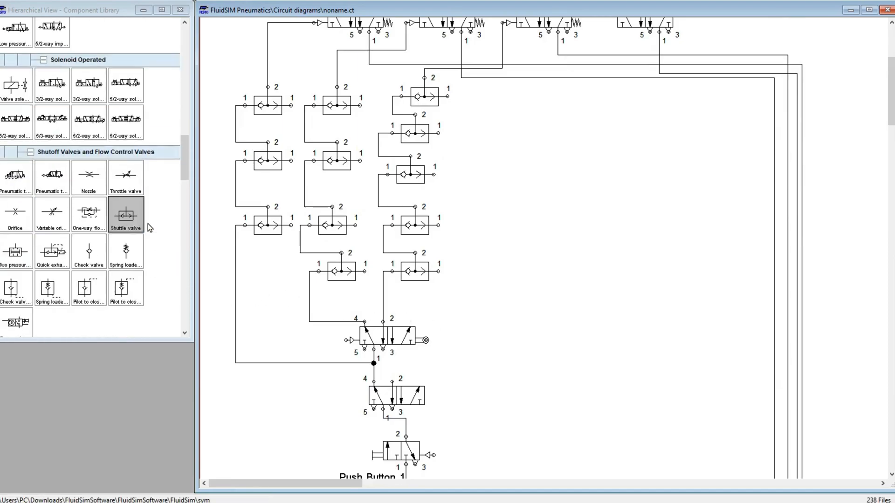
scroll(129, 205, up, 5)
scroll(404, 254, up, 7)
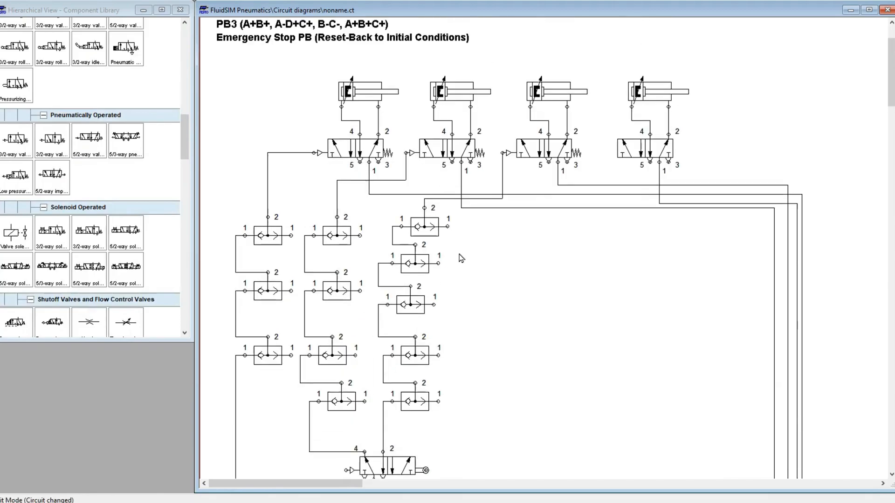
scroll(460, 266, up, 2)
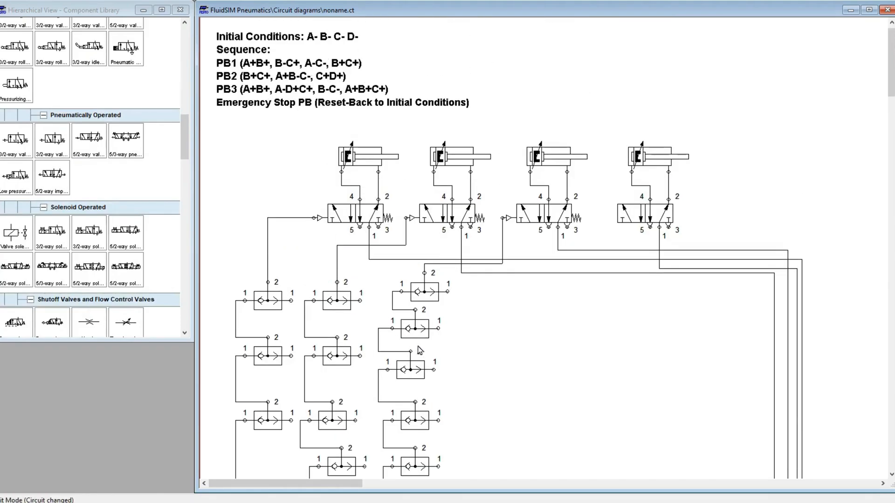
scroll(480, 309, down, 7)
scroll(480, 310, up, 5)
scroll(466, 280, down, 7)
scroll(74, 193, up, 4)
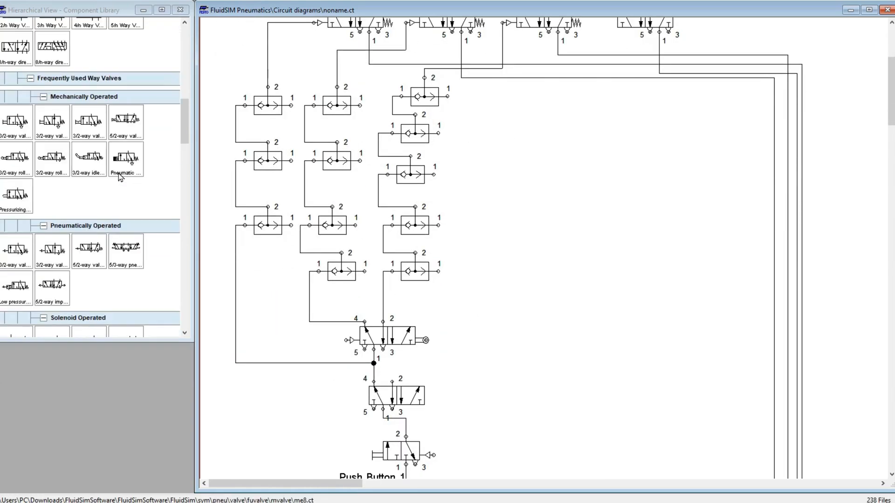
Step: Place a 3/n way valve beside the roller-operated 5/n way valve below the shuttle valve columns
scroll(405, 154, up, 4)
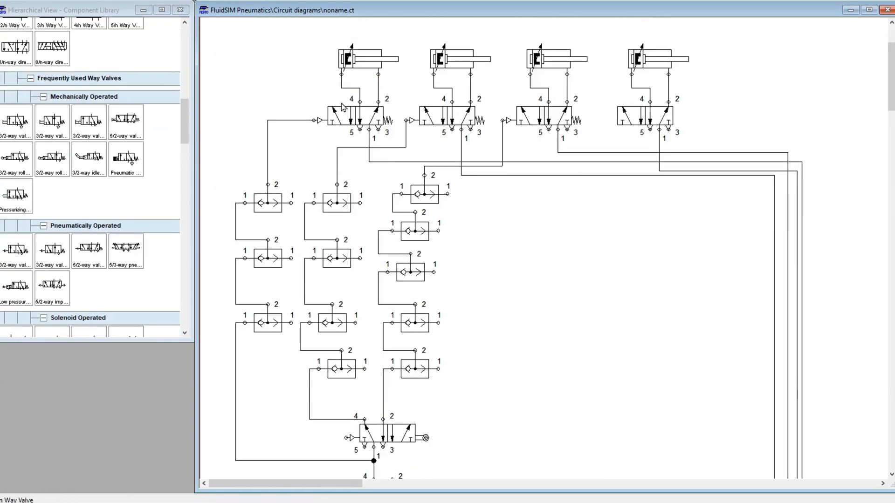
scroll(411, 116, up, 4)
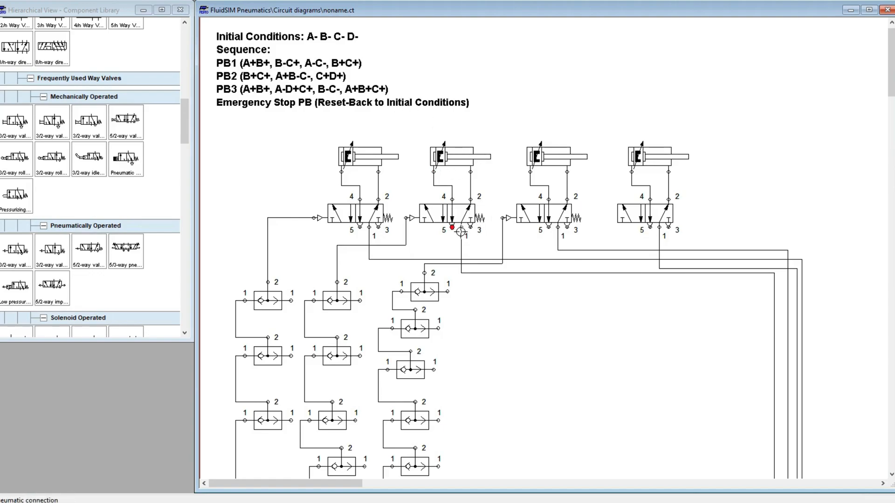
scroll(476, 280, down, 9)
scroll(98, 184, up, 4)
scroll(97, 187, down, 1)
scroll(112, 200, up, 1)
drag(51, 126, 469, 319)
click(489, 350)
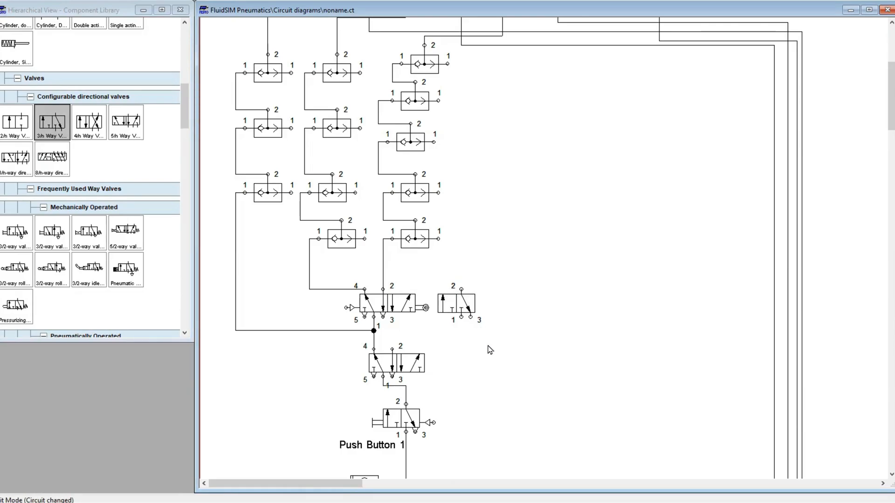
drag(464, 317, 458, 299)
click(484, 352)
Step: Configure the new 3/n way valve with a mechanical roller as left actuation and spring return on the right
scroll(374, 251, up, 3)
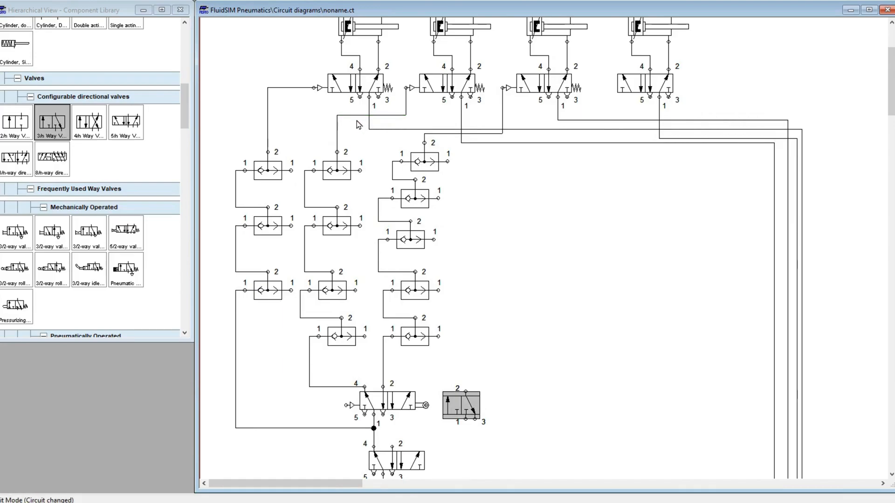
scroll(405, 136, up, 2)
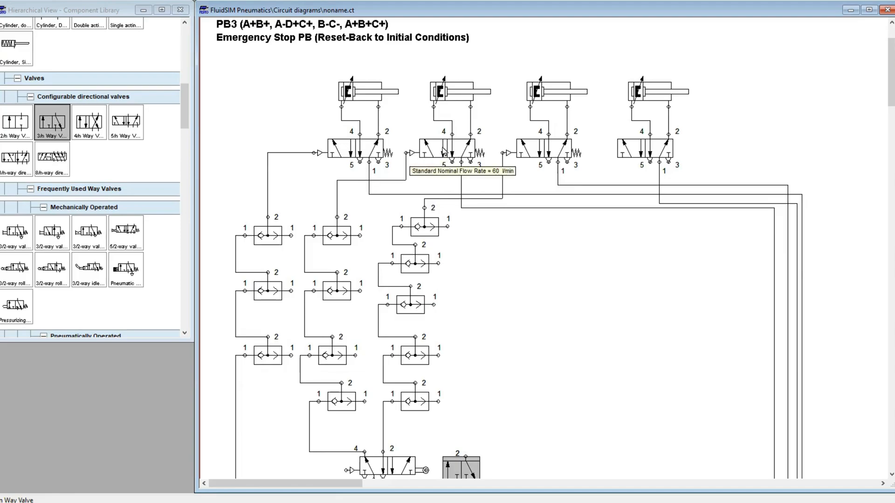
scroll(450, 270, down, 1)
scroll(450, 273, down, 2)
double_click(458, 375)
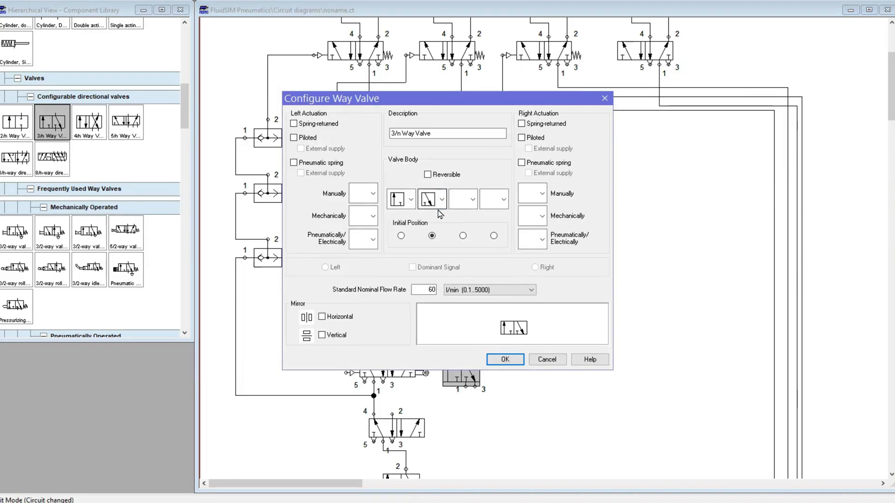
click(545, 127)
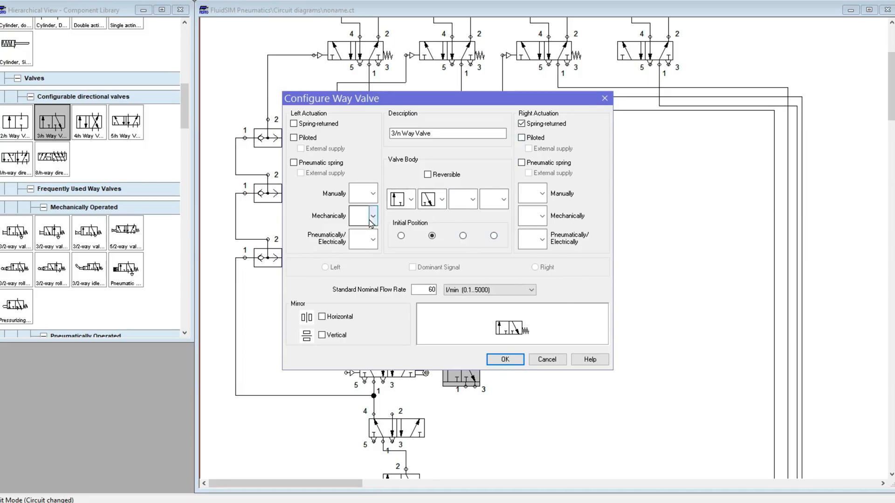
click(373, 215)
click(366, 271)
click(505, 360)
Step: Shift the upper roller-operated 5/n way valve and the new 3/n way valve to the left so their rollers face each other
drag(472, 374, 476, 372)
click(474, 392)
drag(385, 372, 353, 376)
click(410, 391)
drag(476, 385, 442, 382)
click(454, 417)
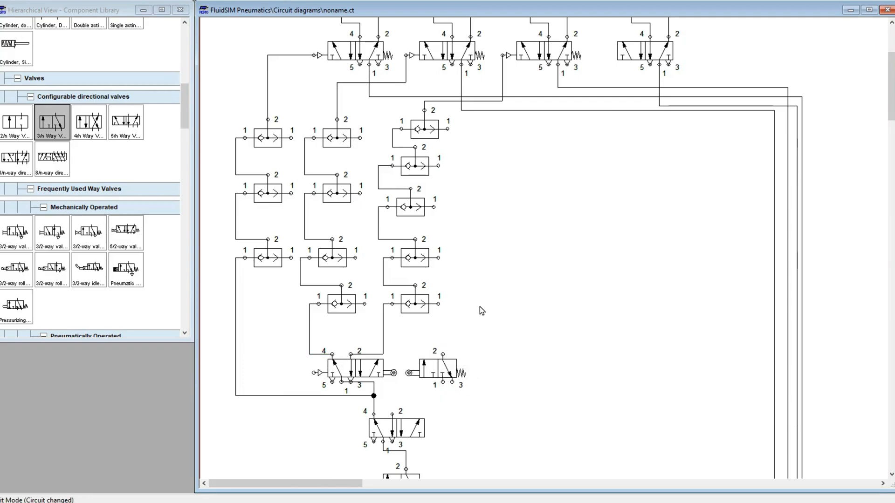
Step: Connect the free right inlets of the two lowest shuttle valves to port 2 of the 3/n way valve, rerouting the line below them
scroll(479, 310, up, 5)
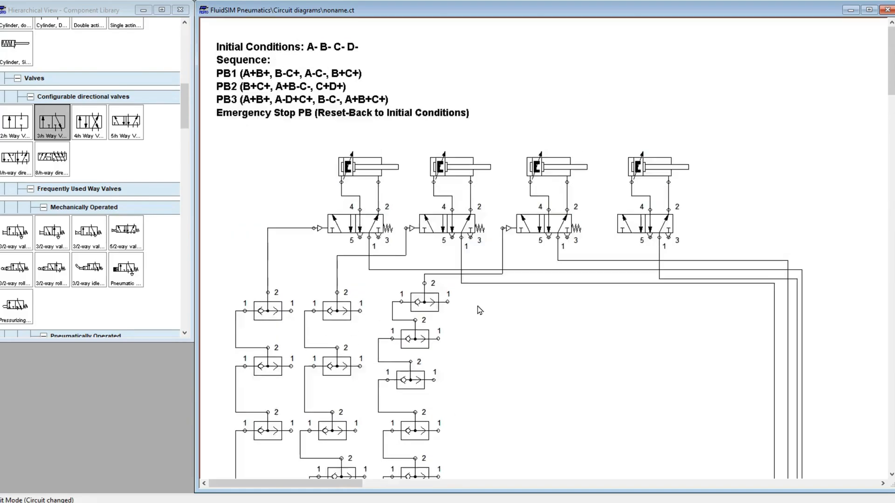
scroll(479, 310, down, 8)
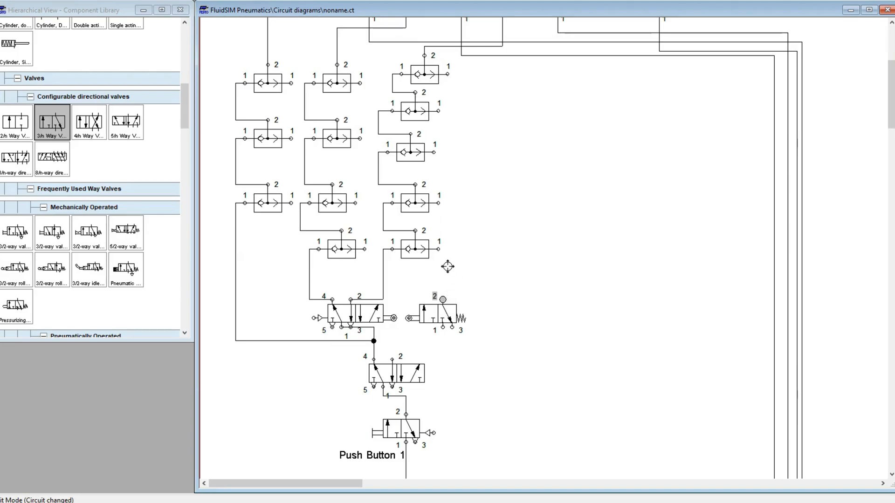
drag(439, 249, 449, 282)
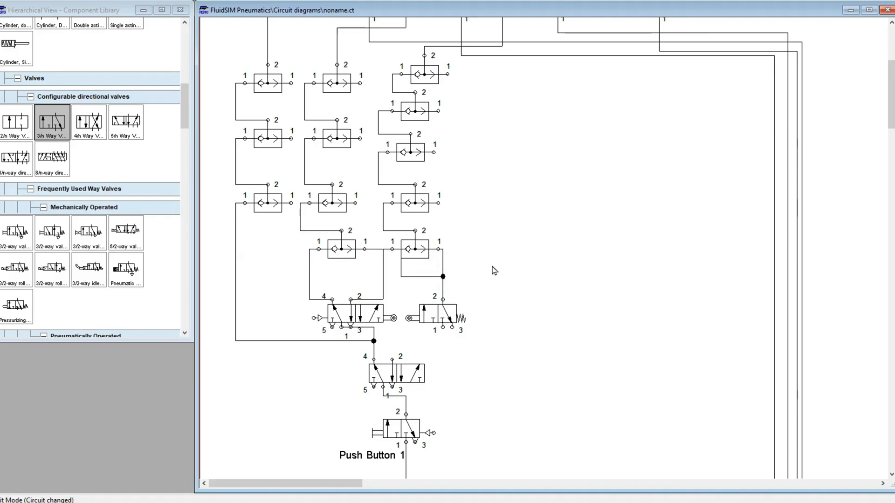
drag(383, 252, 378, 277)
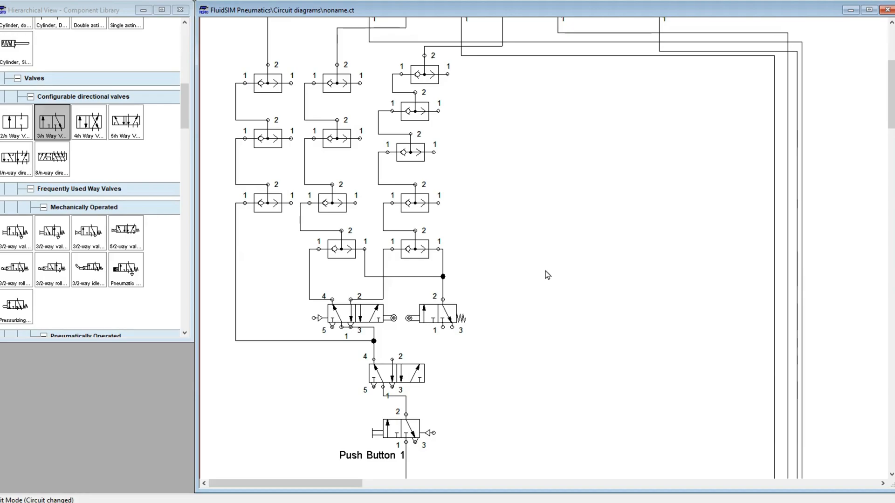
Step: Configure the 5/n way valve above Push Button 1 with pneumatic actuation on the left and a mechanical roller on the right
scroll(545, 275, down, 3)
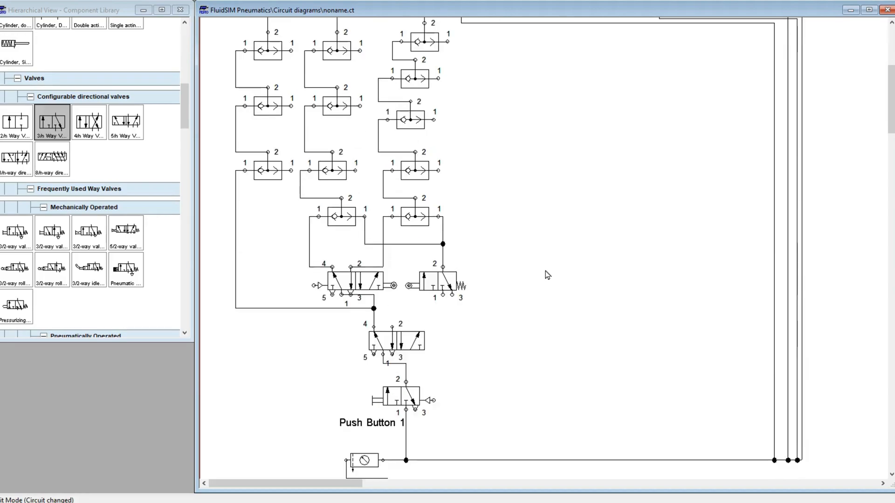
double_click(409, 313)
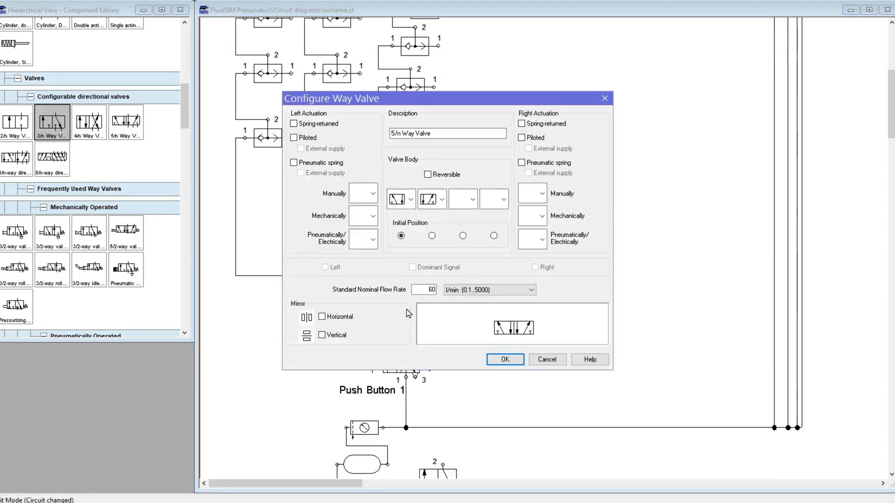
click(372, 239)
click(368, 291)
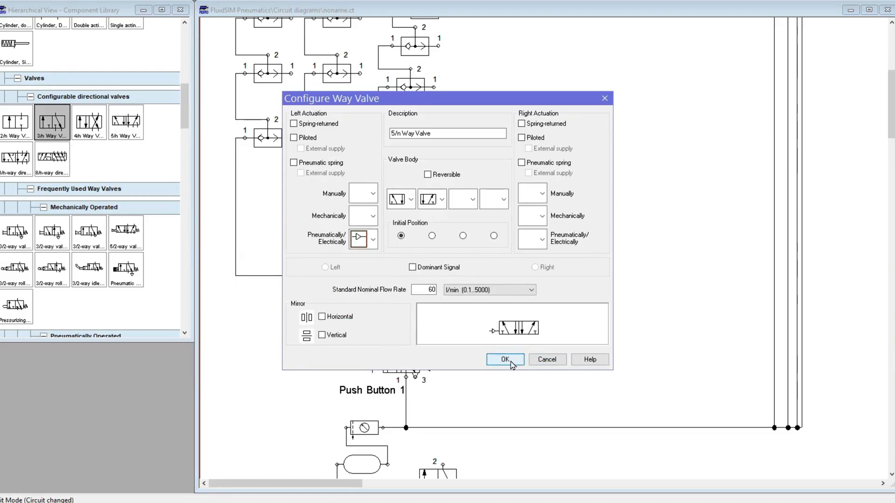
click(536, 217)
click(540, 290)
click(506, 359)
click(545, 276)
Step: Give the first cylinder actuating labels A- at 0 mm and A+ at 500 mm
scroll(544, 278, up, 3)
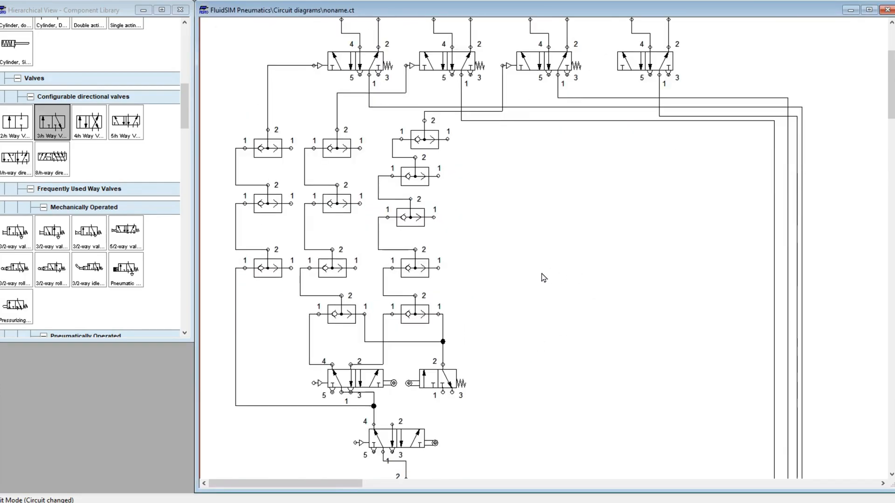
scroll(502, 285, up, 3)
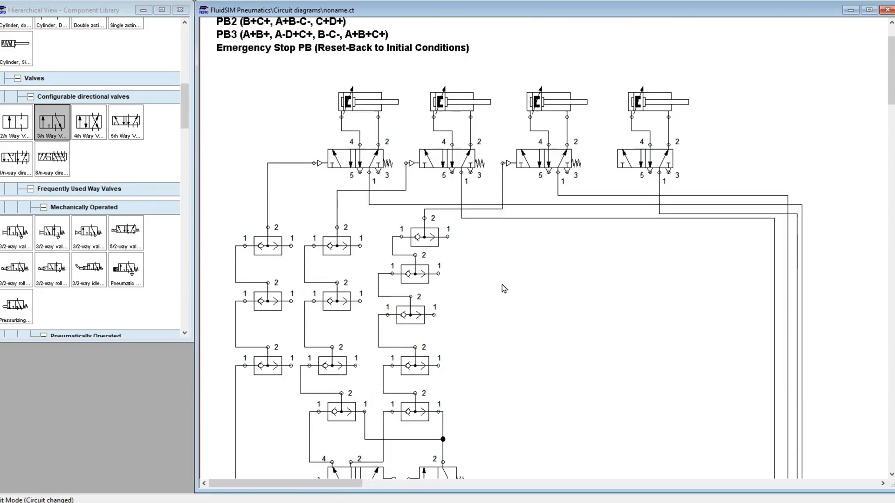
double_click(376, 109)
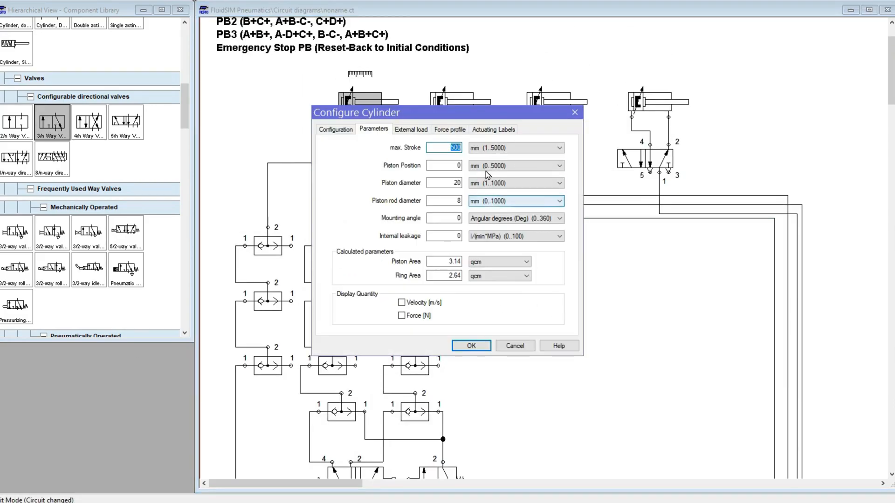
click(503, 130)
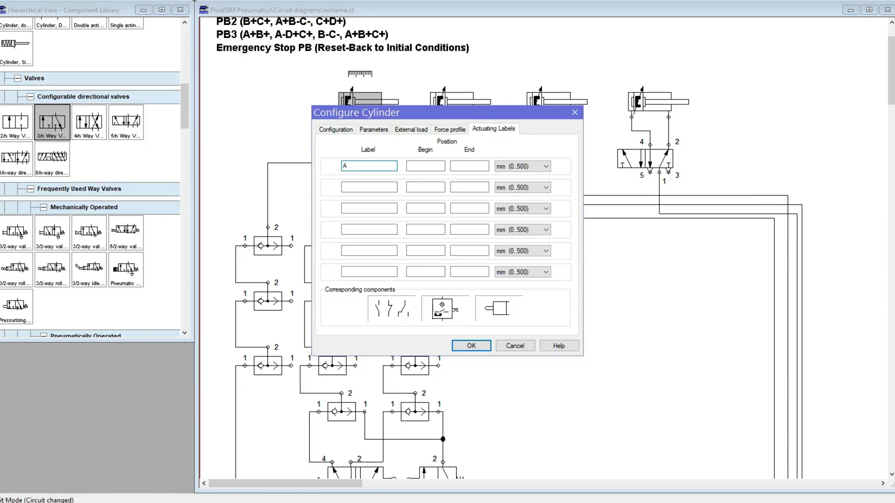
click(422, 168)
click(471, 168)
click(392, 189)
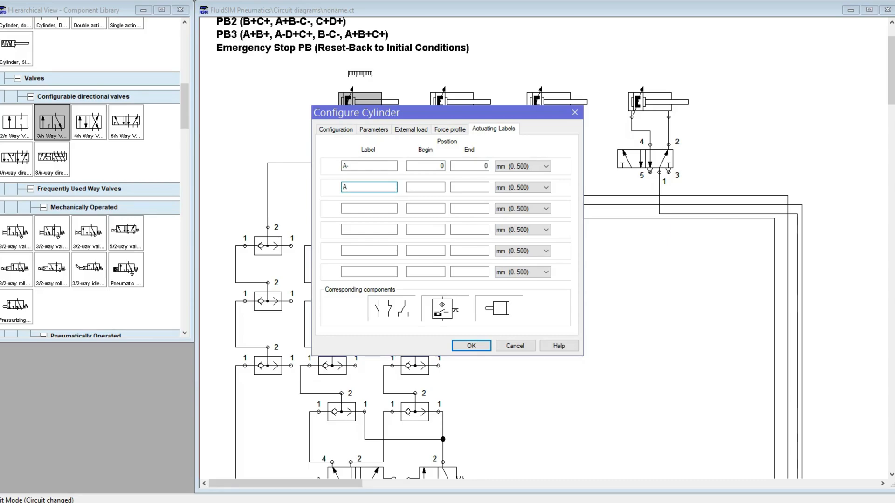
click(437, 190)
text(500)
click(465, 187)
click(471, 345)
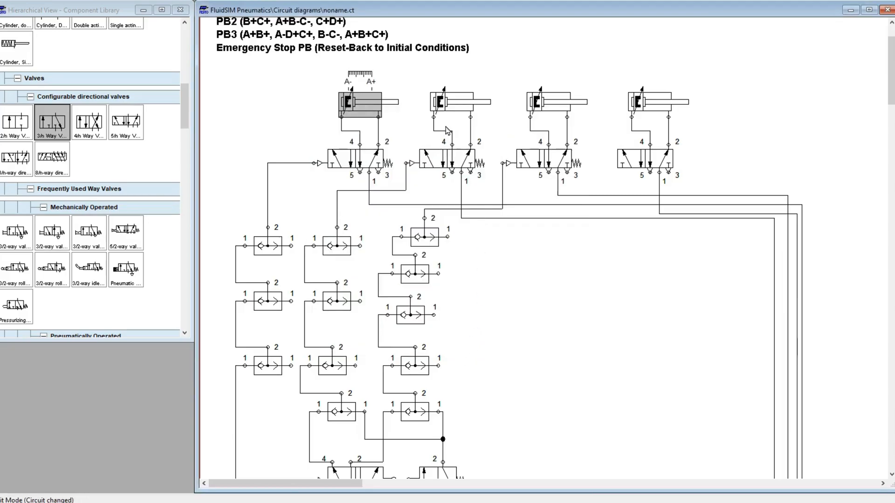
Step: Give the second cylinder actuating labels B- at 0 mm and B+ at 500 mm
double_click(460, 108)
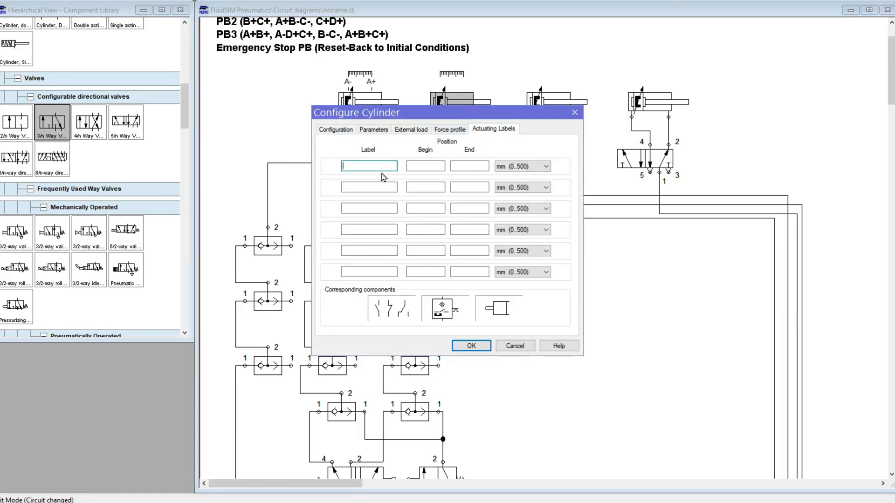
text(B-)
click(422, 171)
text(0)
click(477, 172)
text(0)
click(385, 192)
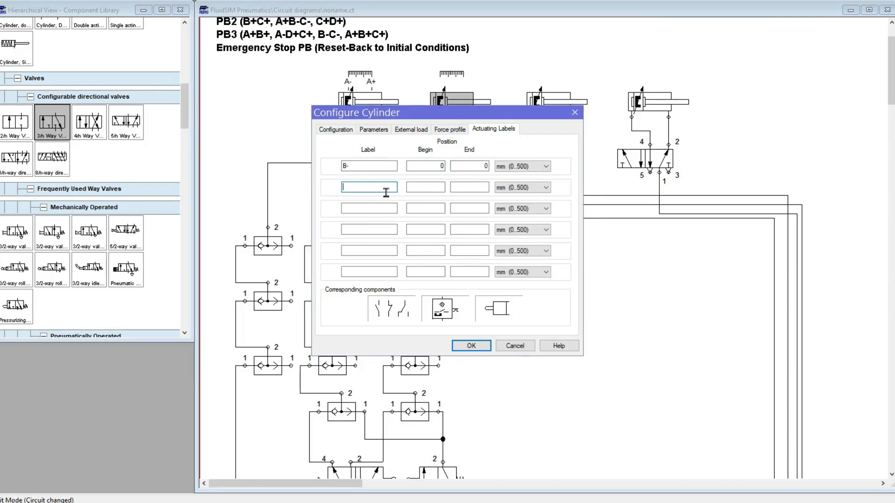
click(438, 188)
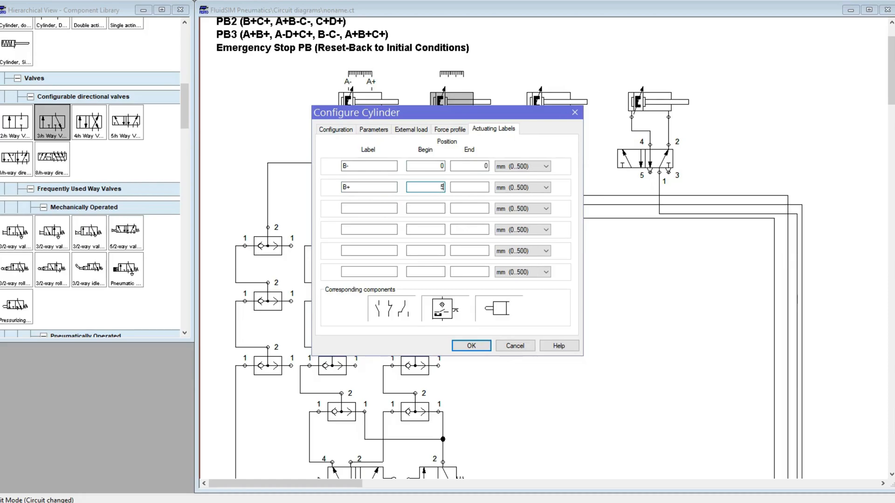
click(488, 189)
text(500)
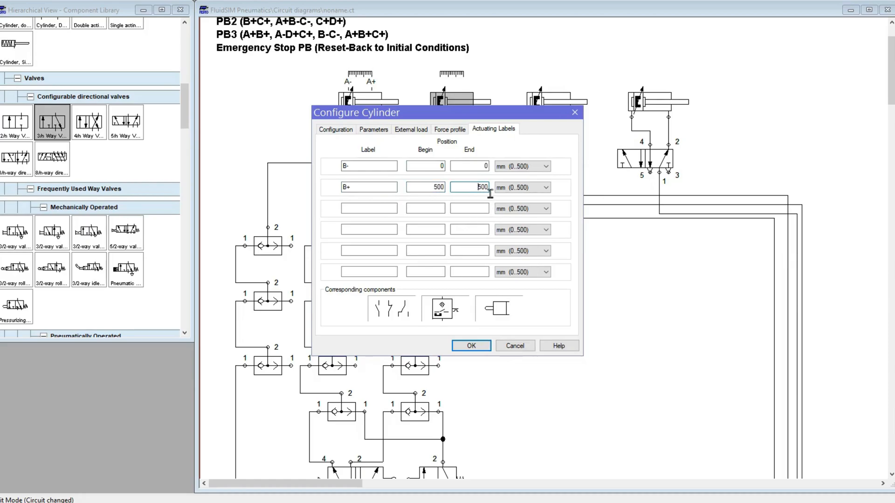
click(468, 345)
Step: Give the third cylinder an actuating label C- at 0 mm and add a C+ label
double_click(557, 105)
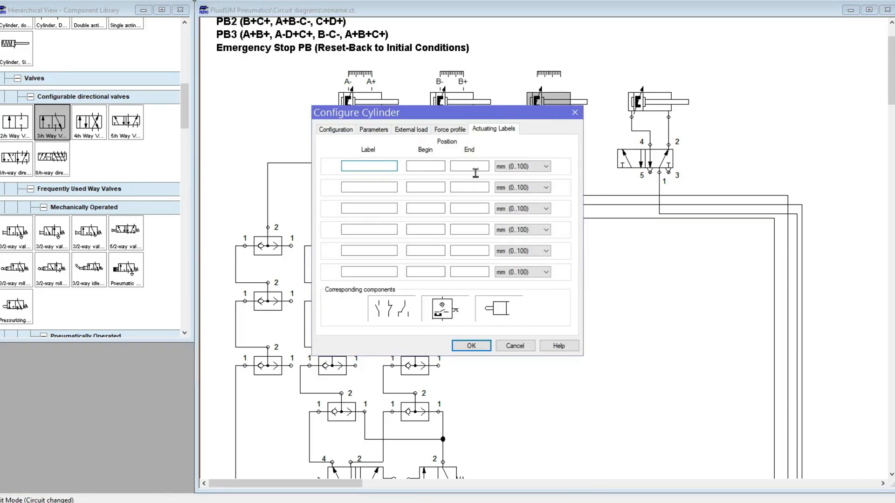
text(C-)
click(439, 169)
text(00)
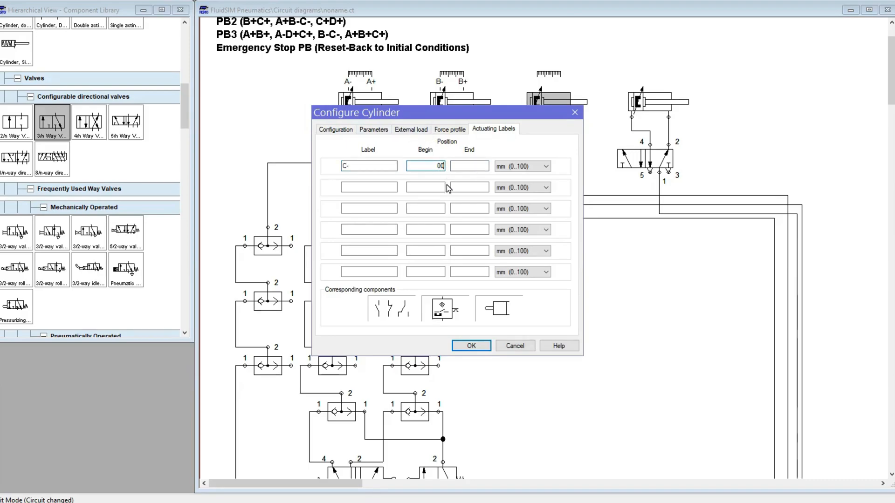
click(471, 167)
text(0)
click(395, 188)
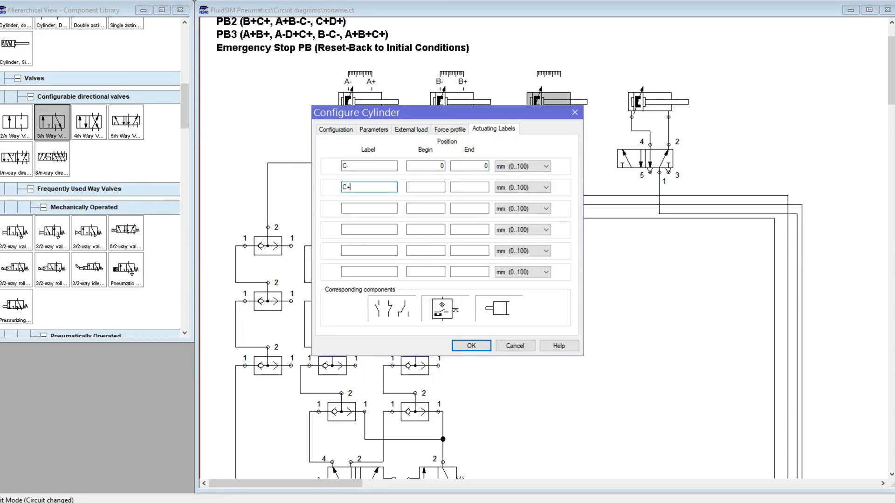
key(Tab)
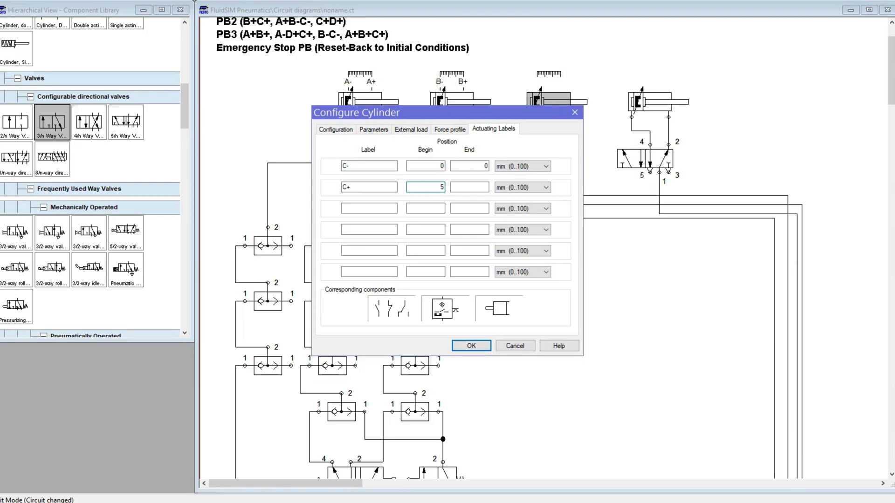
click(470, 187)
click(446, 257)
Step: Set the third cylinder's maximum stroke to 500 mm and its C+ label's begin and end positions to 500 mm
click(411, 130)
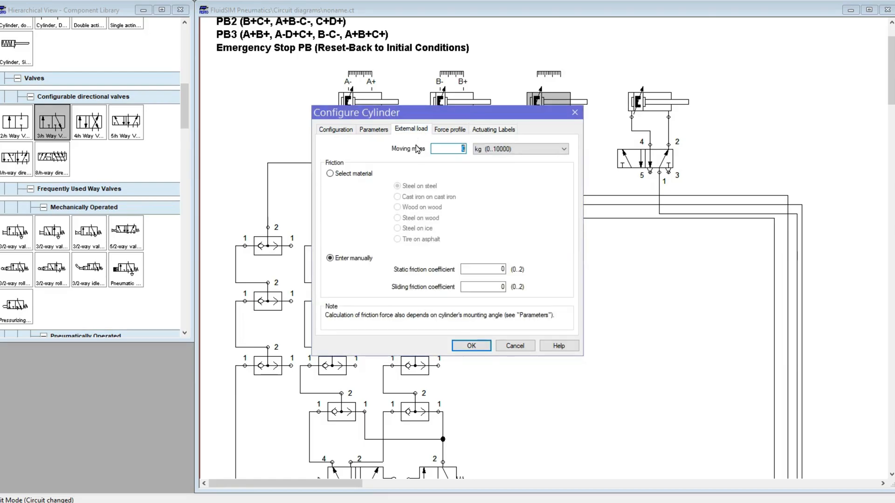
click(373, 130)
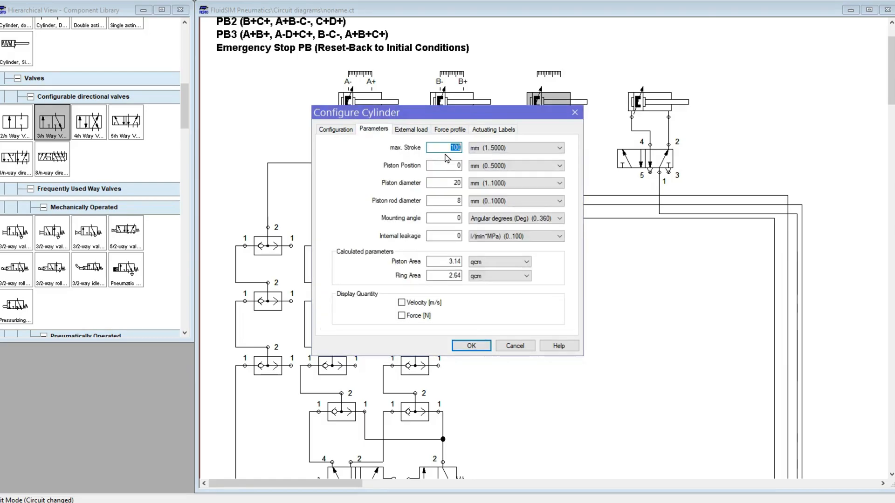
click(501, 130)
double_click(439, 188)
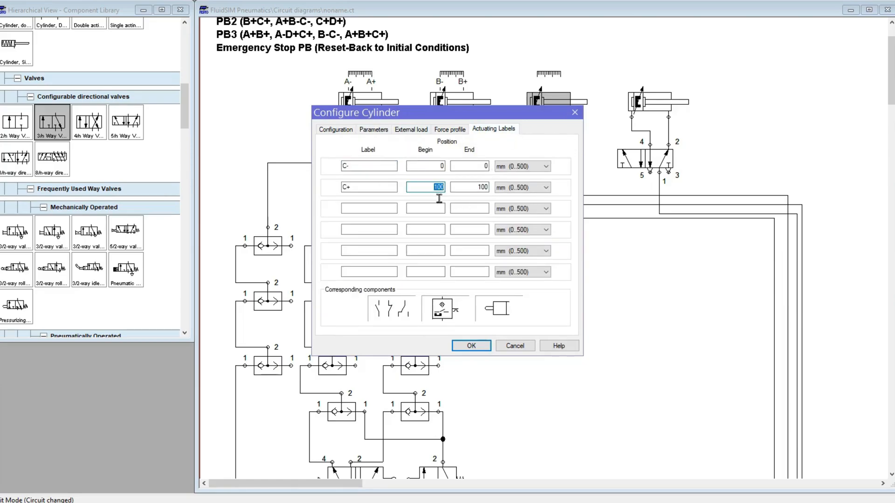
text(500)
click(469, 187)
click(447, 252)
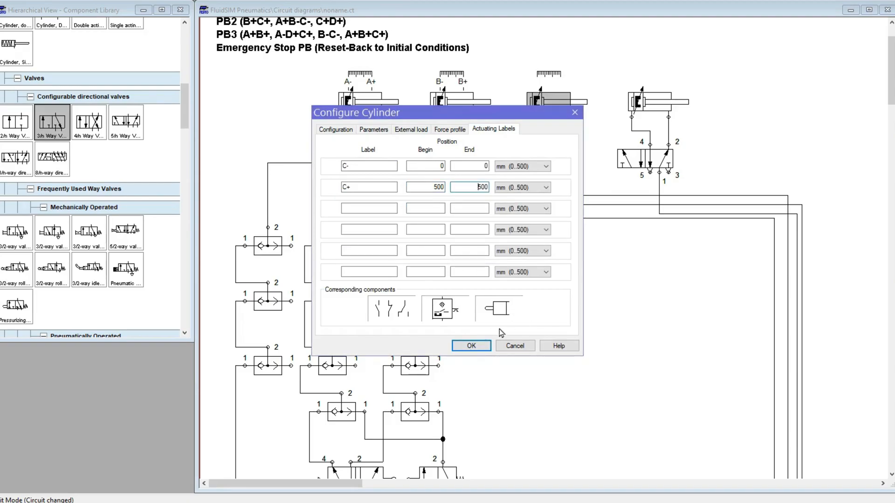
click(472, 346)
scroll(547, 238, down, 1)
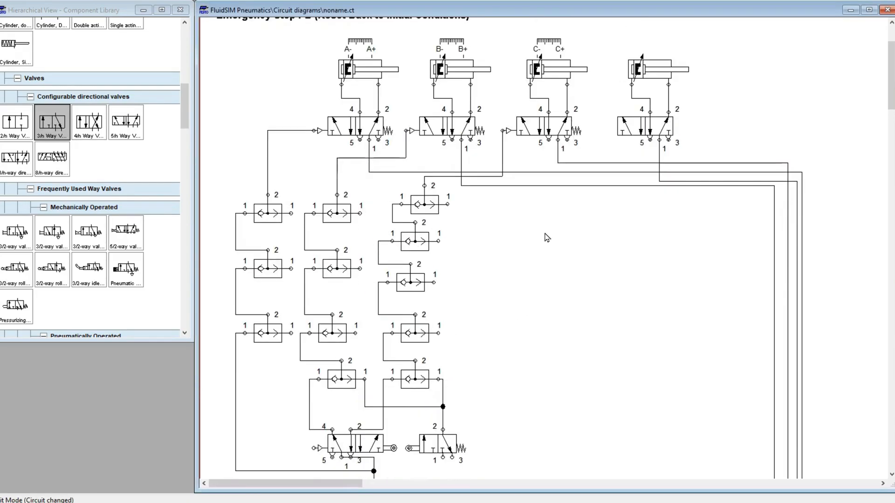
scroll(524, 312, down, 1)
scroll(541, 278, up, 4)
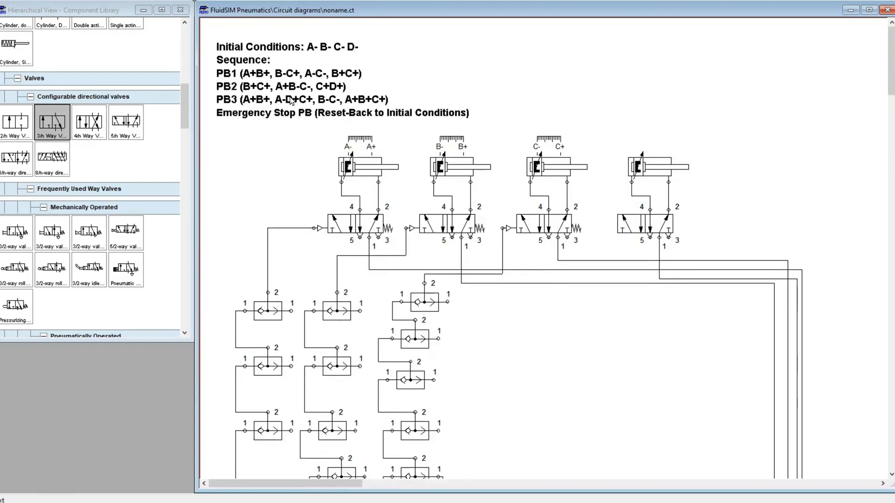
Step: Review the cylinders, their directional valves and the shuttle valve chains against the listed push-button sequences
scroll(497, 339, down, 4)
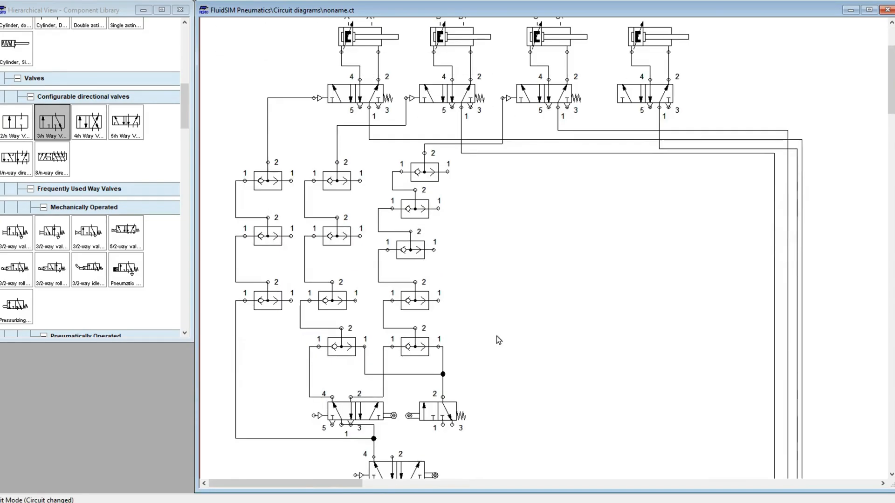
scroll(528, 289, up, 2)
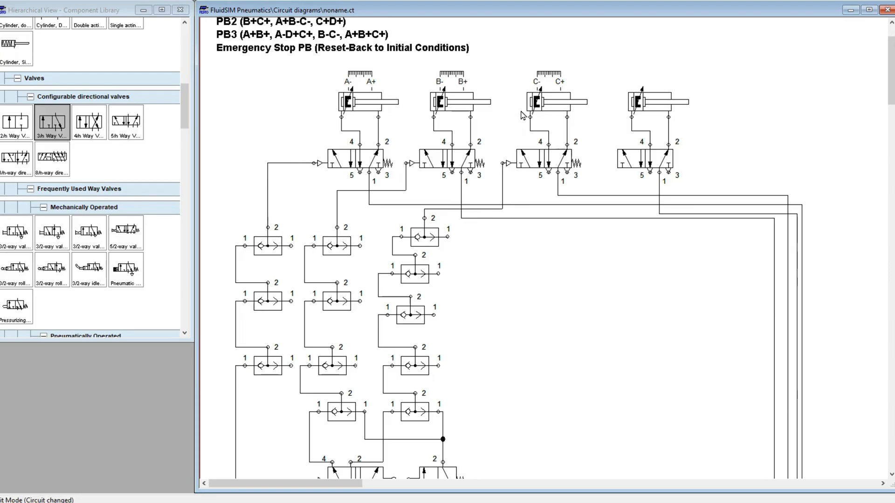
scroll(561, 149, up, 1)
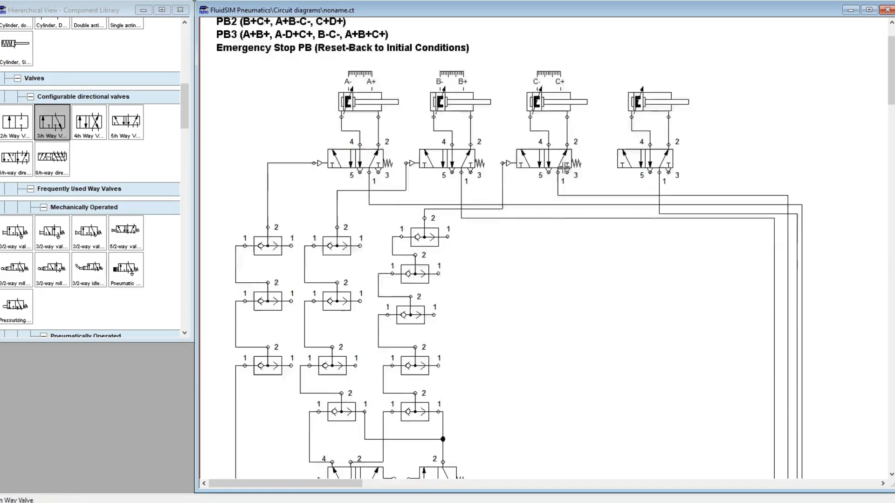
scroll(485, 242, down, 5)
scroll(498, 344, up, 1)
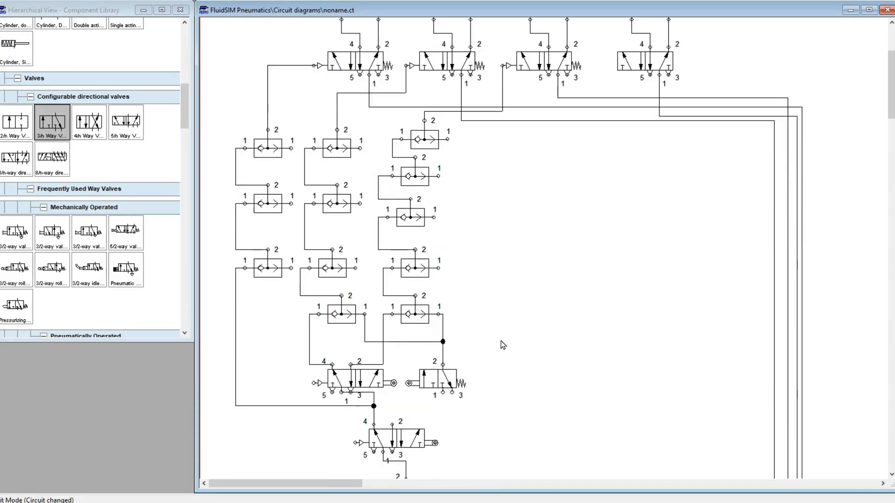
scroll(503, 345, up, 1)
scroll(501, 315, down, 1)
scroll(390, 178, up, 3)
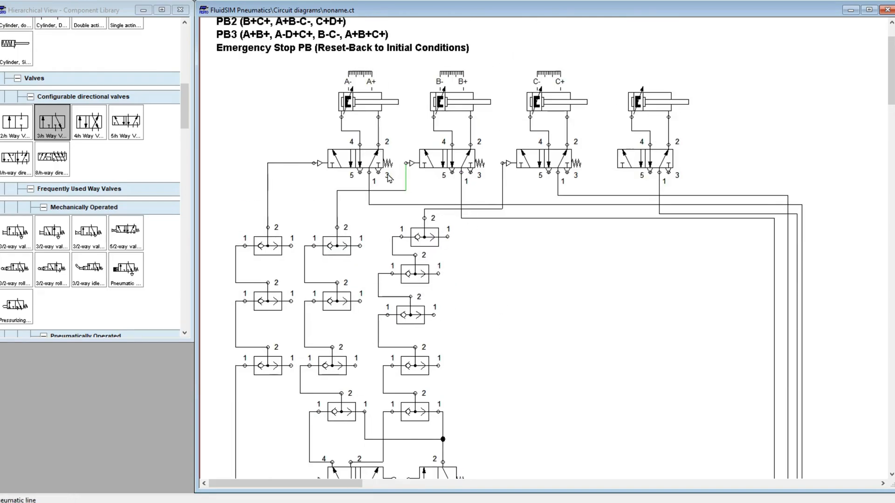
scroll(433, 214, up, 2)
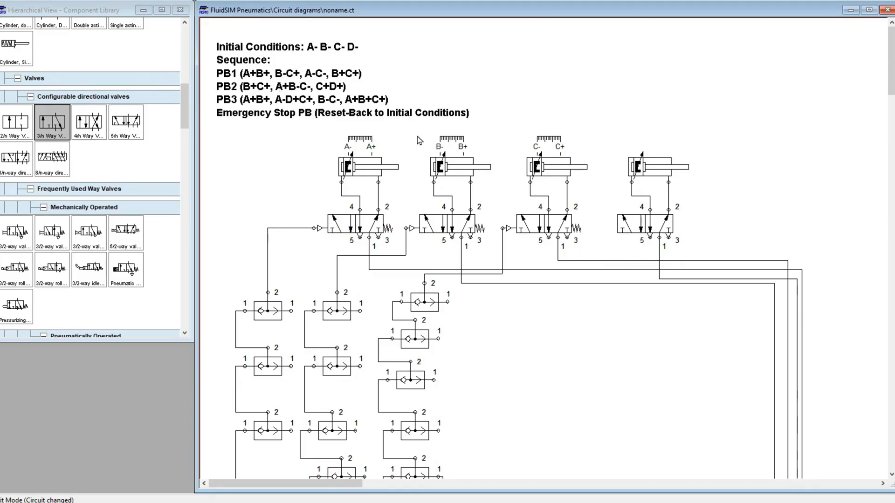
scroll(480, 194, down, 5)
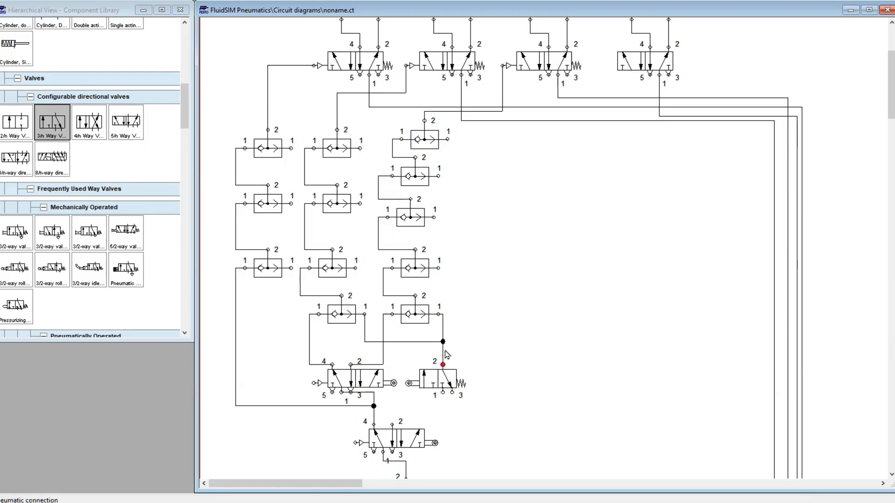
scroll(512, 233, up, 2)
Step: Terminate port 3 of the 3/2-way roller valve with an exhaust and connect its port 1 to port 2 of the 5/2-way valve above Push Button 1
scroll(558, 222, down, 4)
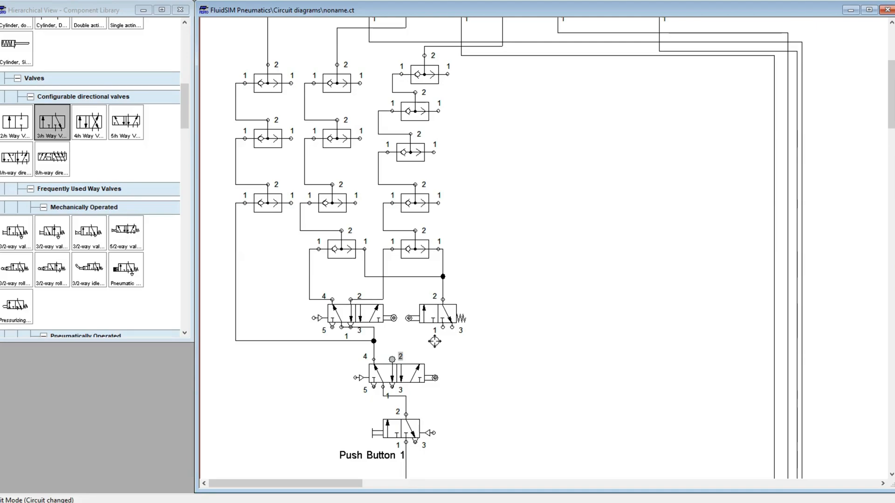
drag(453, 334, 452, 329)
double_click(452, 328)
click(457, 263)
click(445, 318)
click(405, 296)
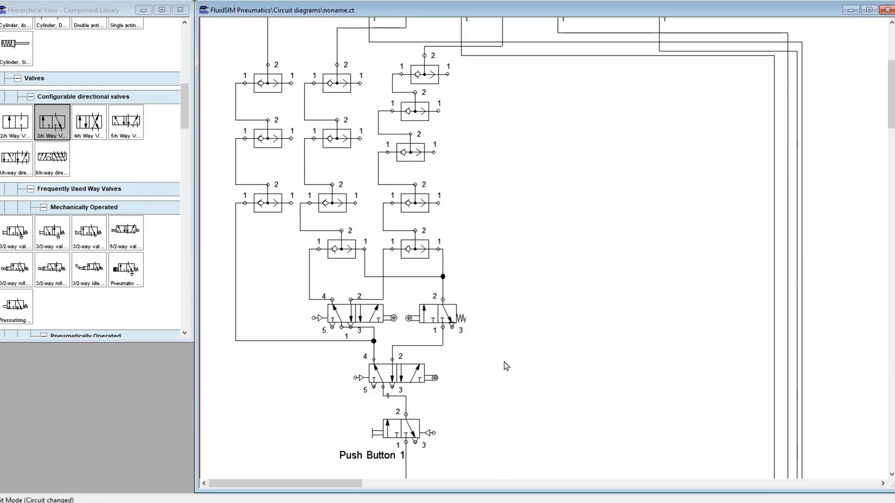
Step: Label the roller actuator of the 5/2-way valve beside the 3/2-way roller valve A+
scroll(509, 365, up, 2)
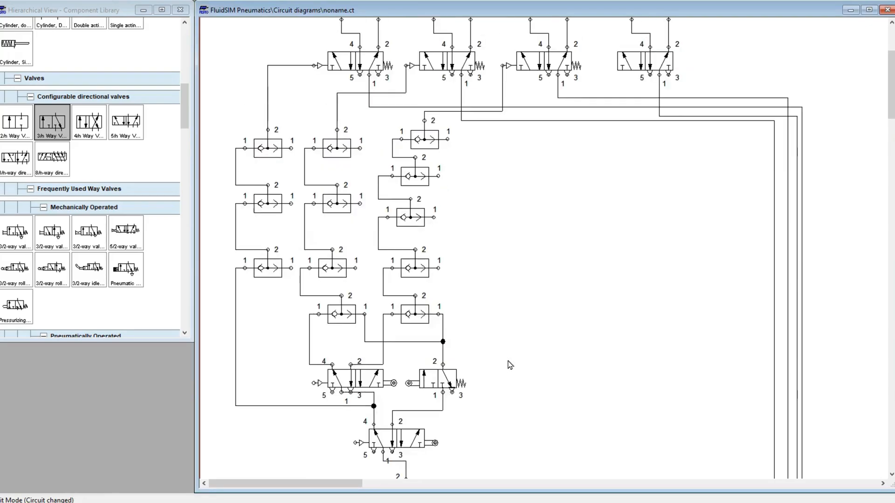
scroll(510, 365, up, 3)
scroll(510, 368, down, 3)
scroll(512, 375, up, 2)
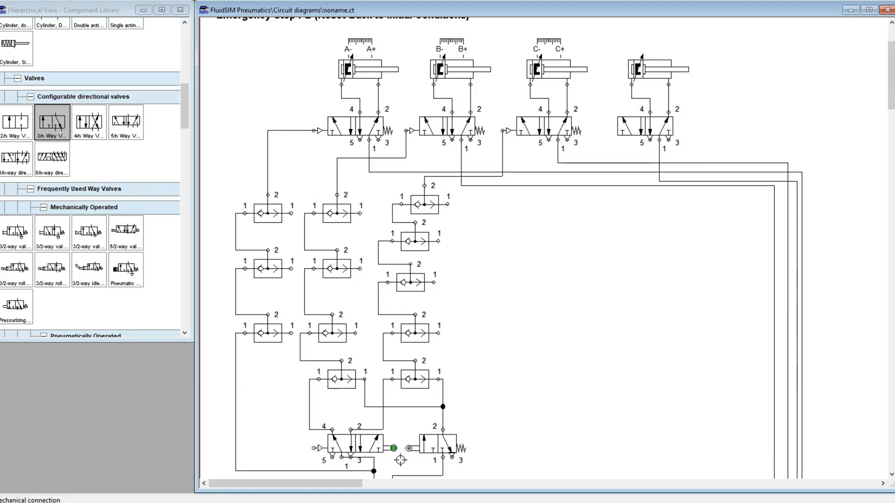
double_click(403, 453)
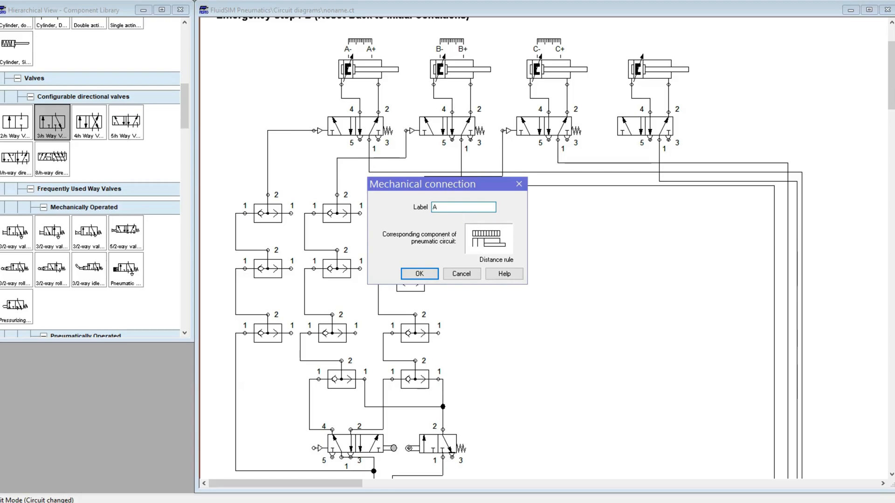
text(A+)
key(Return)
click(528, 405)
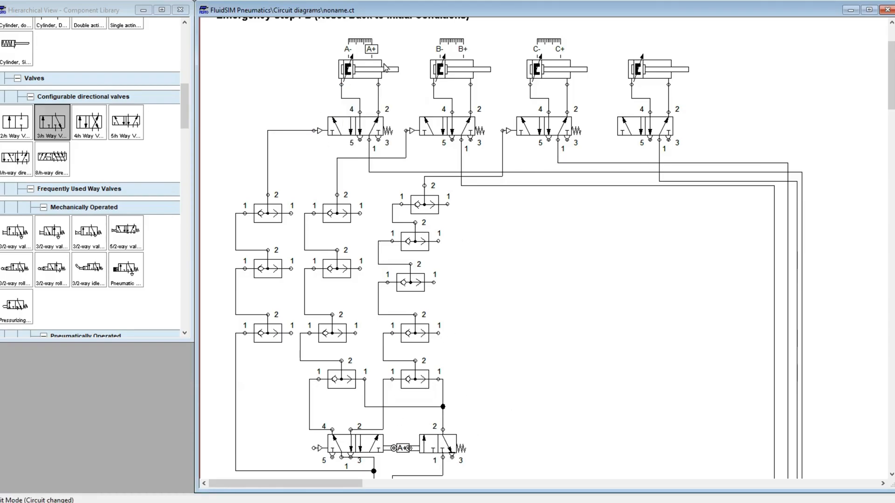
Step: Try the second initial position on the 5/2-way valve with the A+ roller, and restore the first position
scroll(384, 438, down, 1)
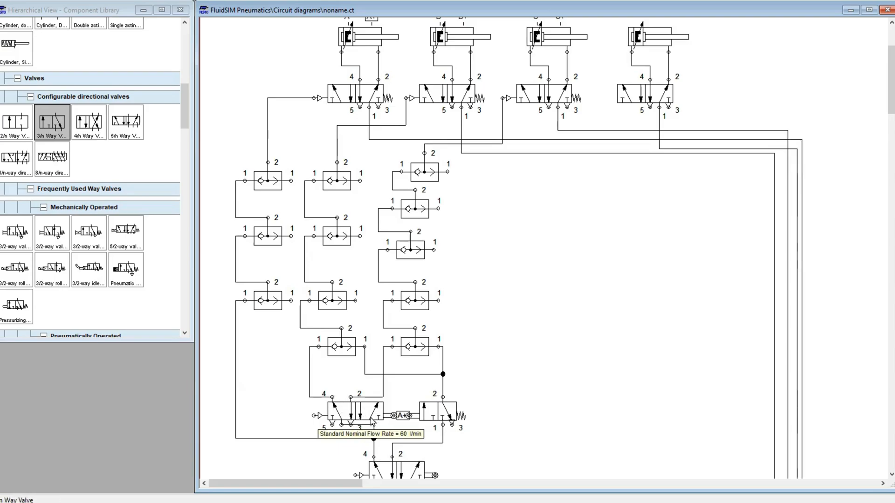
double_click(373, 422)
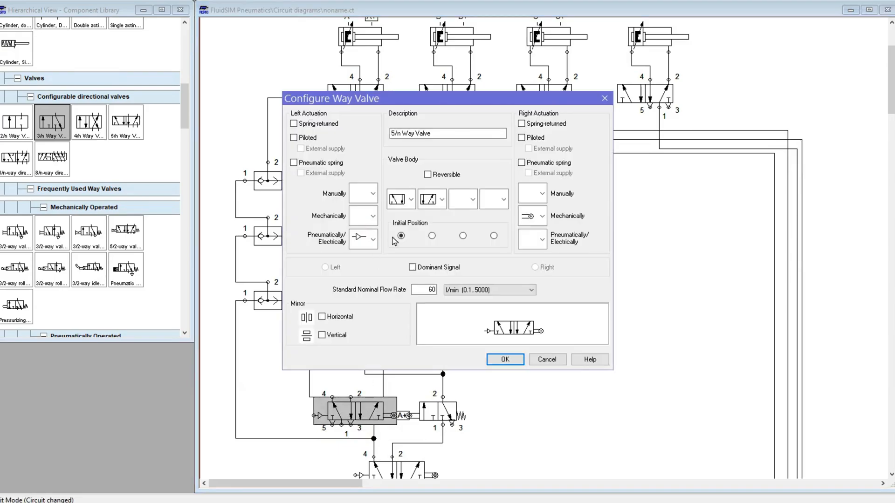
click(504, 360)
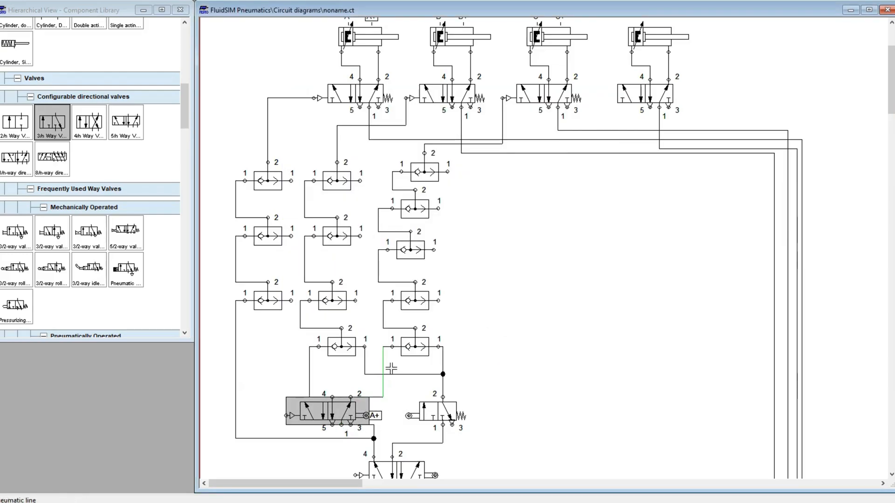
scroll(551, 88, up, 1)
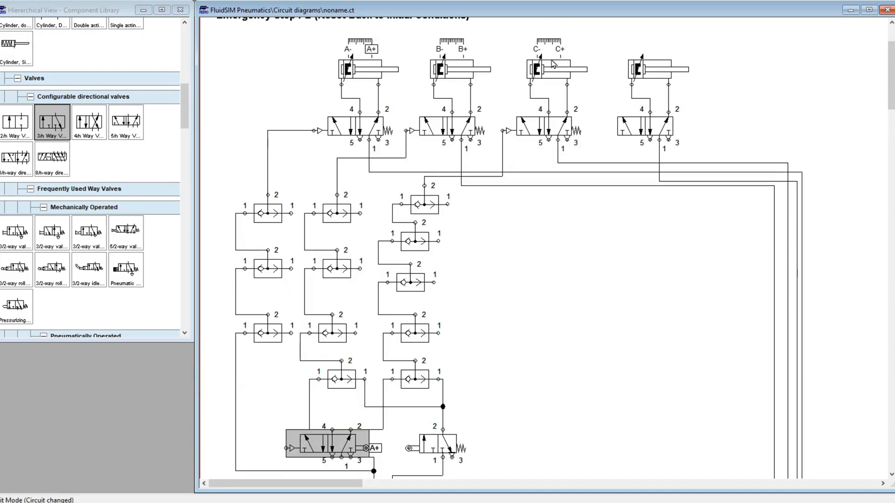
scroll(398, 310, down, 2)
double_click(347, 380)
click(401, 236)
click(506, 360)
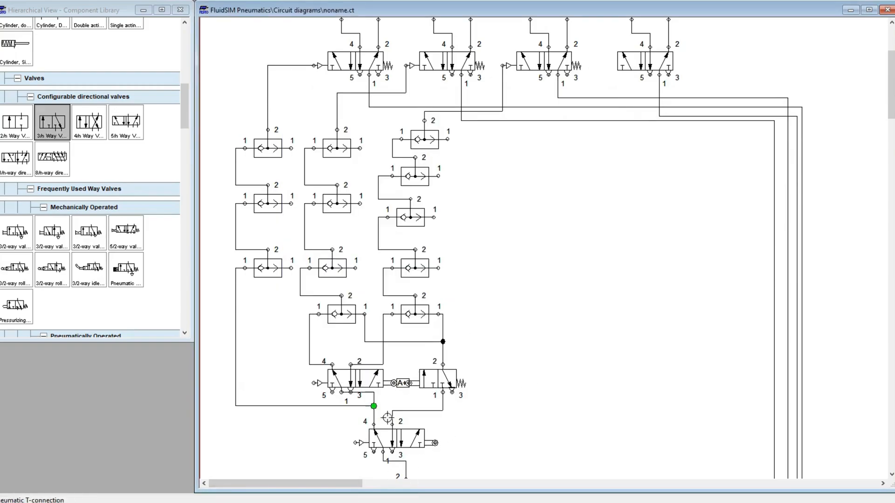
Step: Start the circuit simulation despite the warnings about open connections
scroll(491, 356, up, 1)
scroll(497, 360, down, 1)
scroll(521, 354, up, 1)
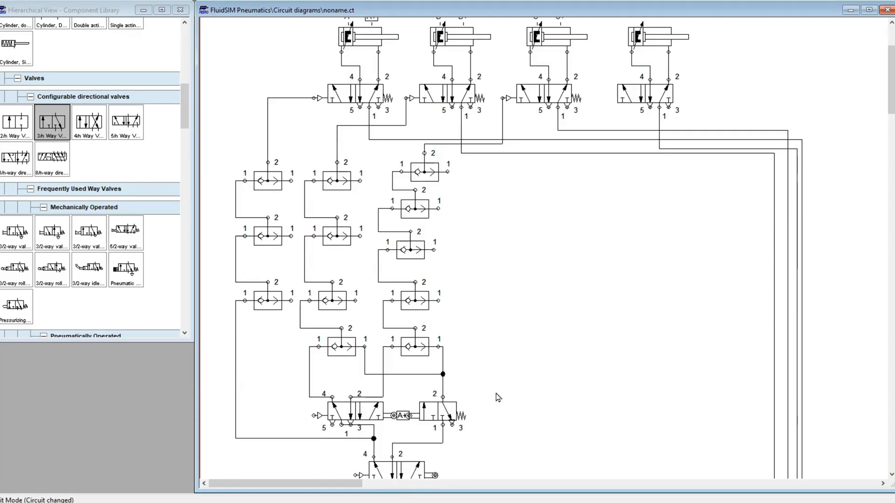
scroll(508, 390, up, 2)
scroll(483, 313, down, 1)
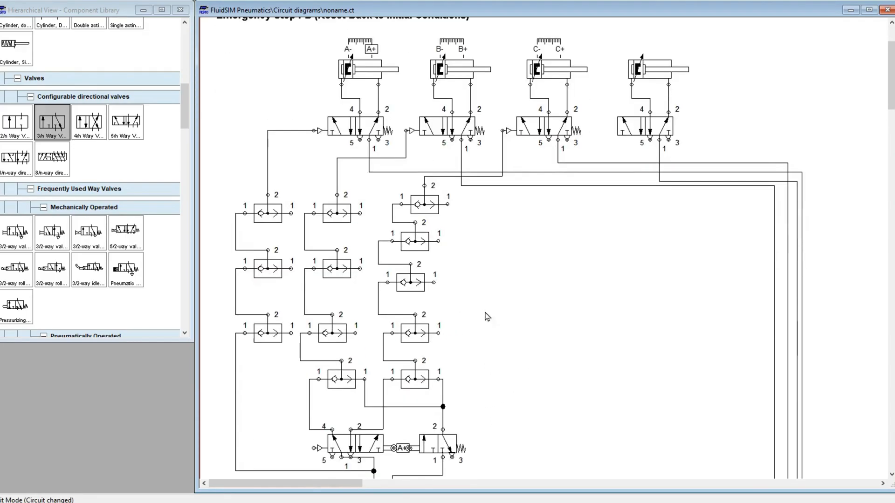
scroll(497, 453, down, 1)
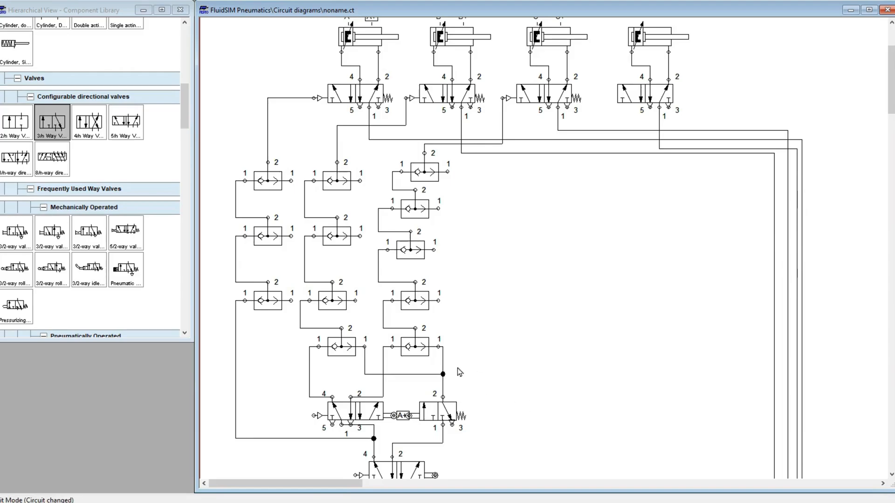
scroll(483, 344, up, 3)
key(F9)
key(Return)
key(Return)
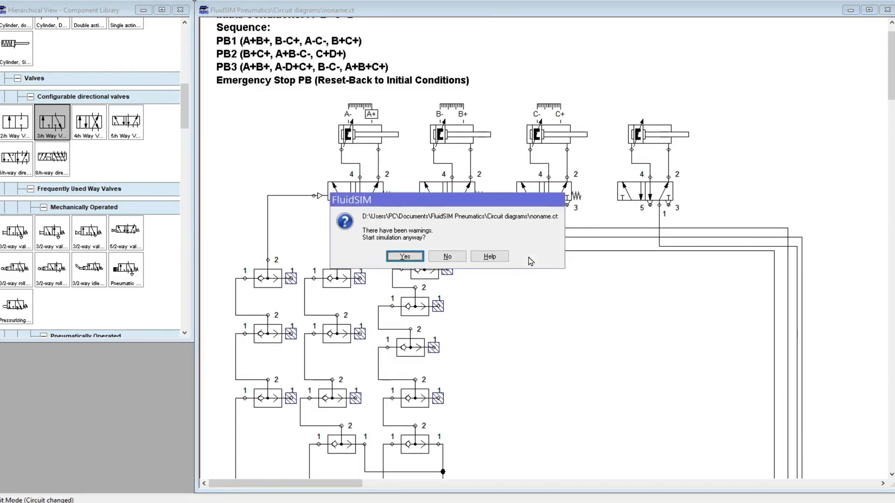
click(417, 256)
Step: Actuate Push Button 1, watch how the cylinders run through the sequence, and stop the simulation
scroll(522, 265, down, 5)
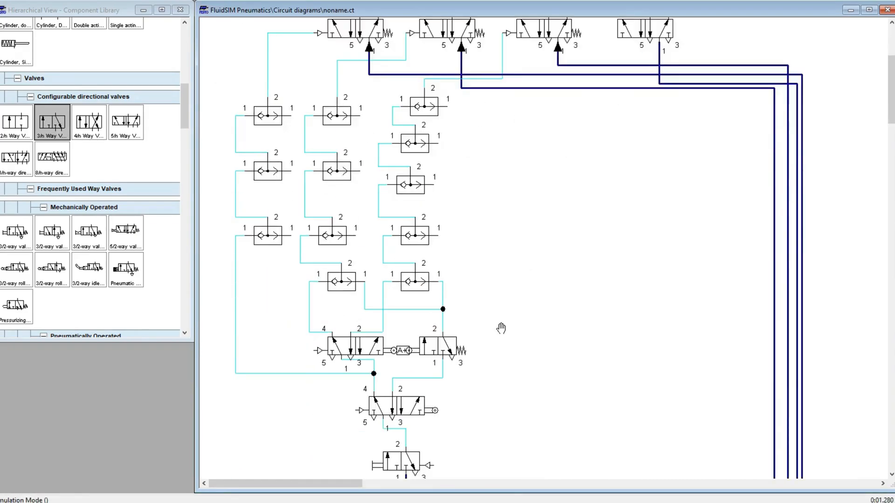
scroll(533, 321, down, 1)
scroll(530, 320, up, 3)
click(360, 447)
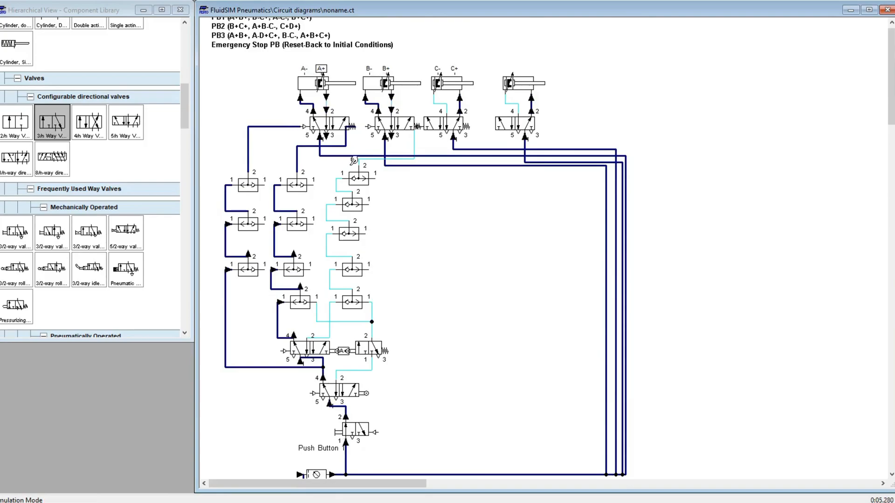
scroll(354, 160, up, 1)
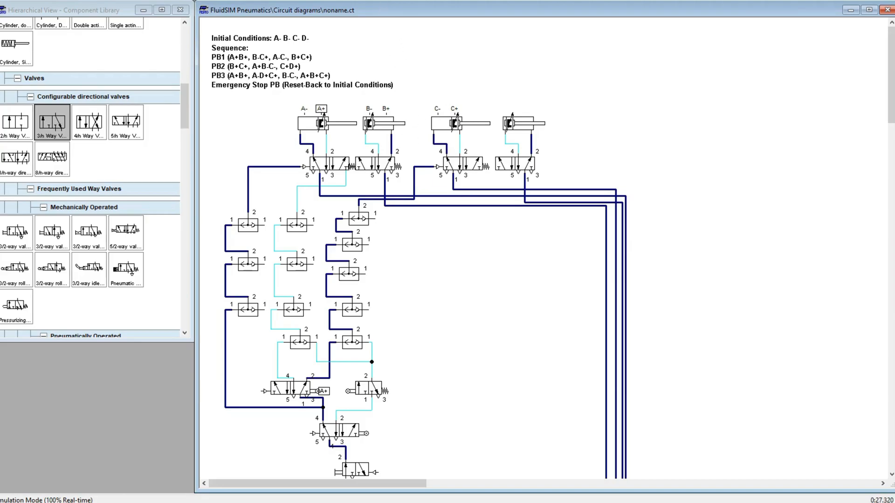
key(F5)
Step: Examine how the Push Button 1 branch feeds the A+ roller valve, shuttle valves and cylinders for the next sequence movement
scroll(427, 325, down, 1)
scroll(427, 324, up, 1)
scroll(315, 98, up, 1)
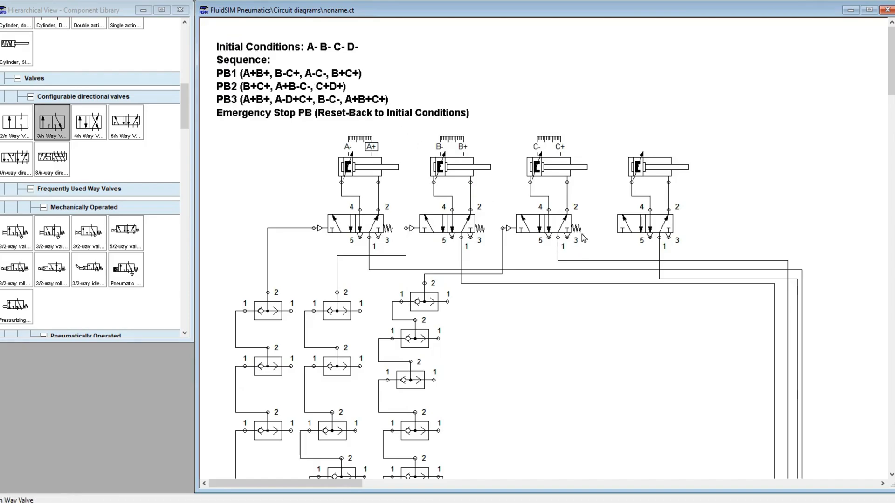
scroll(584, 239, down, 1)
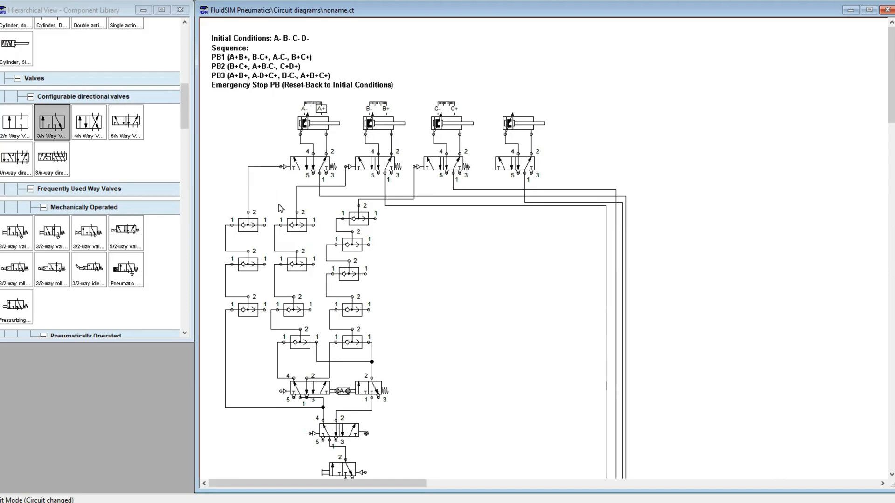
right_click(259, 171)
click(258, 162)
scroll(421, 388, down, 1)
scroll(338, 358, up, 2)
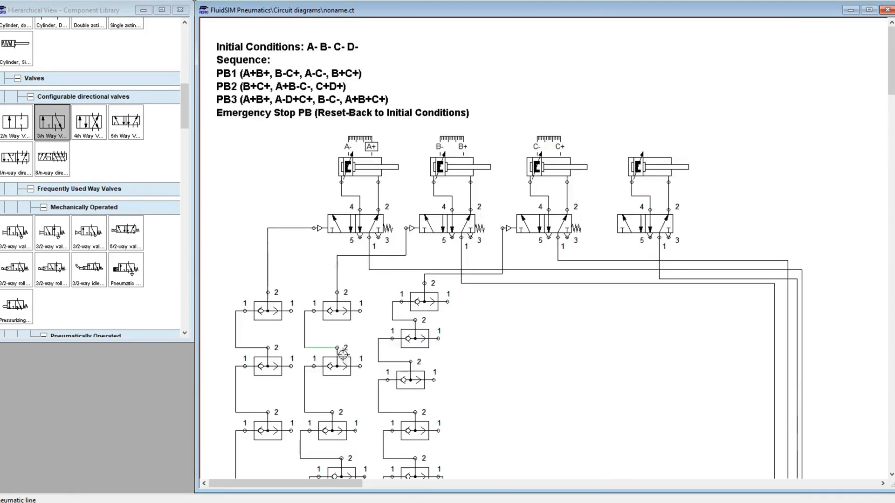
scroll(389, 352, down, 7)
scroll(476, 342, down, 3)
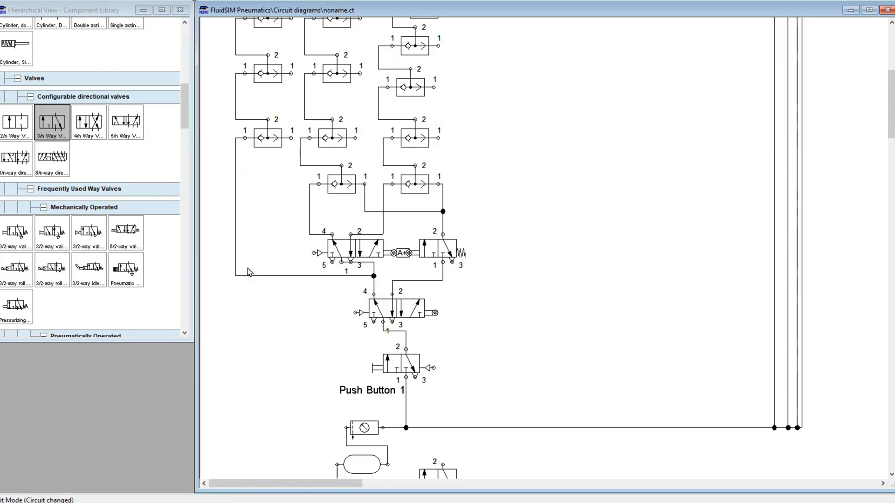
scroll(236, 219, up, 7)
scroll(280, 123, down, 4)
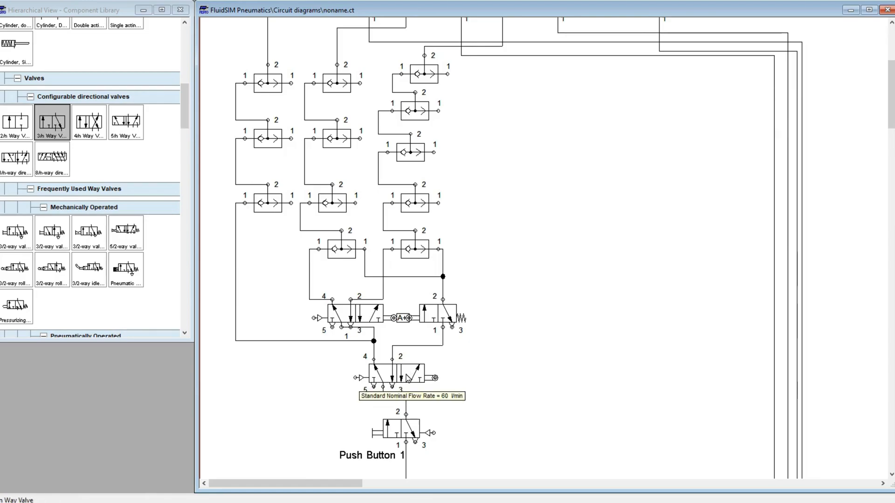
scroll(405, 373, up, 4)
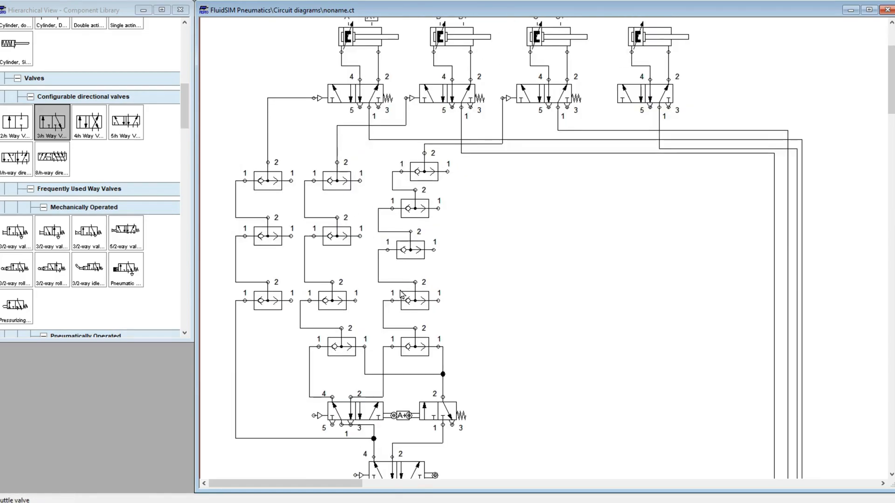
scroll(433, 251, down, 3)
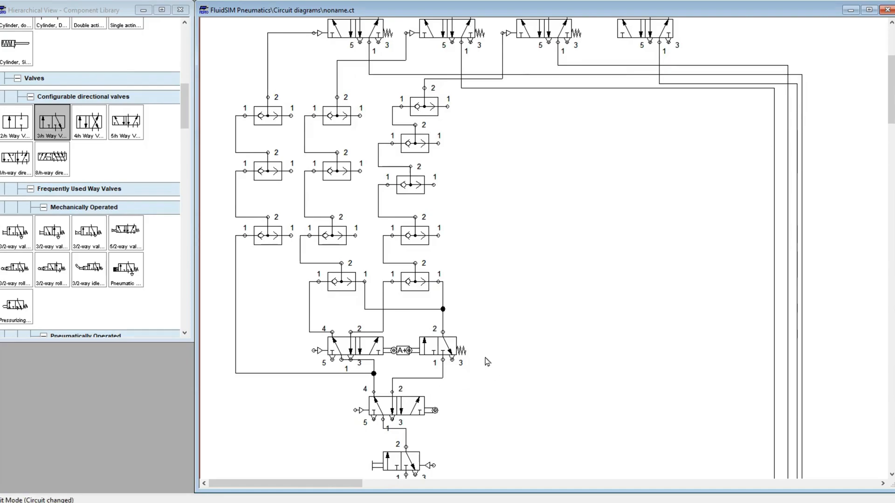
scroll(489, 379, up, 3)
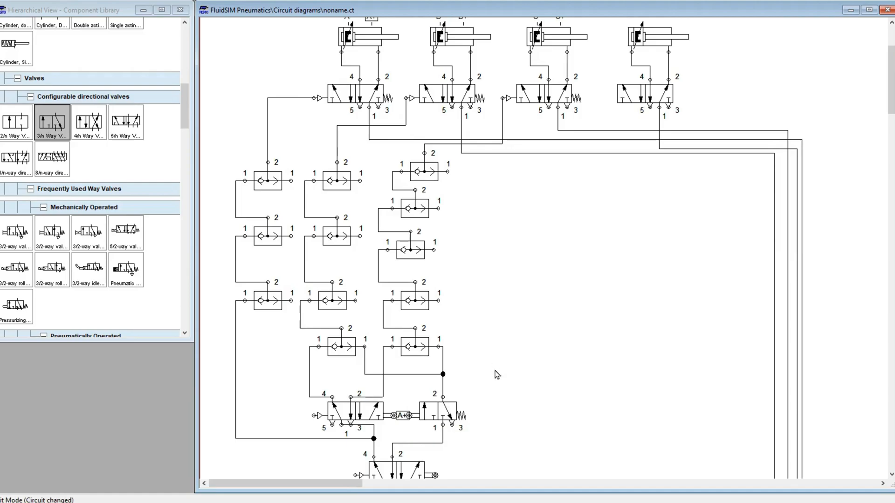
scroll(513, 401, down, 2)
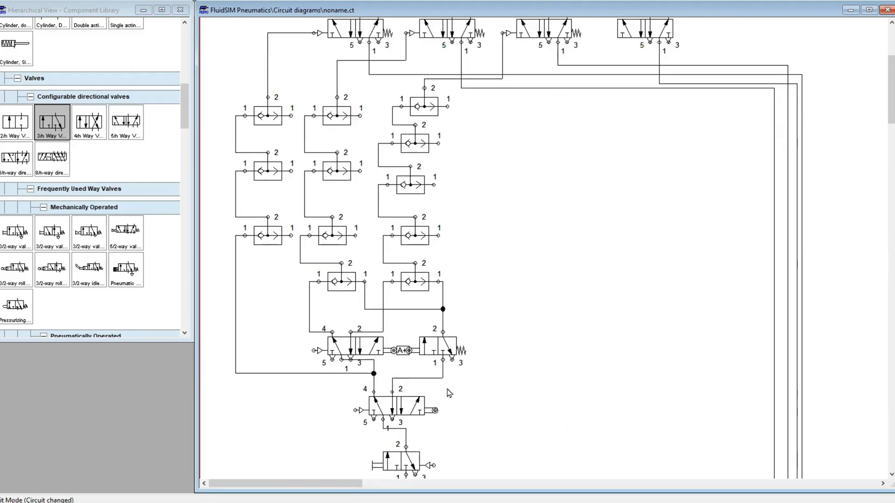
scroll(448, 391, up, 3)
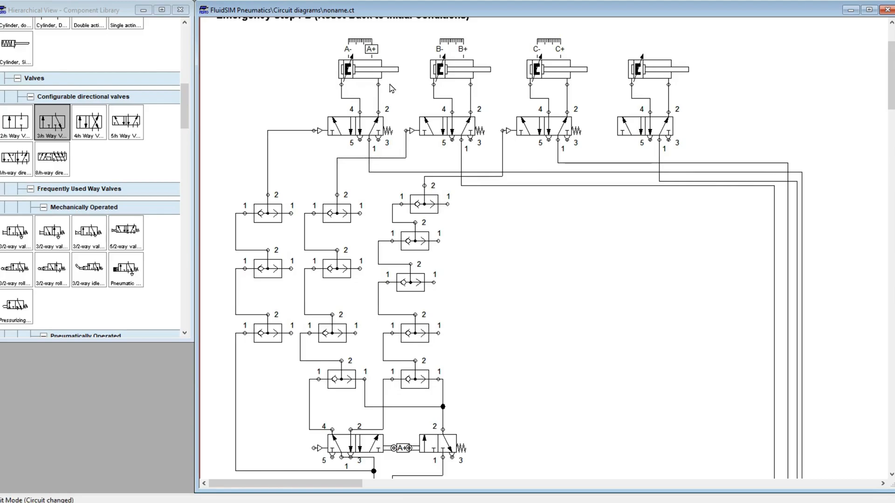
Step: Label the mechanical connection of the 5/2-way valve above Push Button 1 as C+
scroll(340, 76, up, 2)
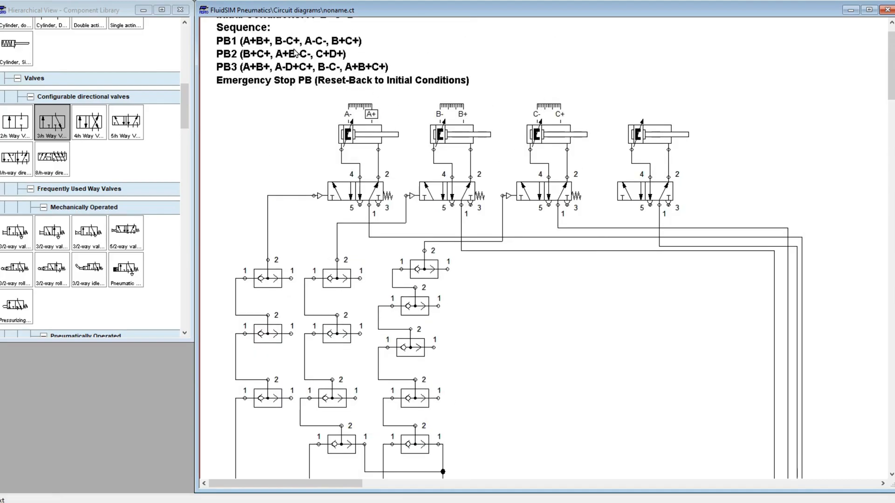
mouse_move(446, 139)
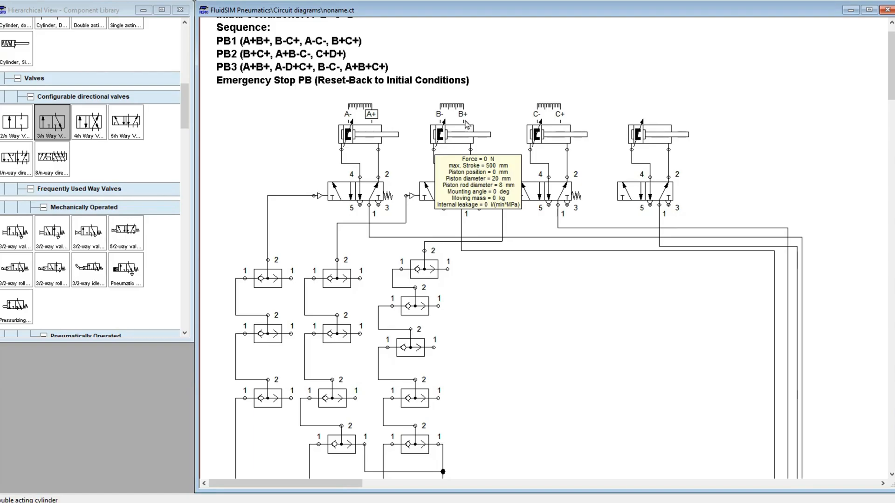
mouse_move(545, 136)
scroll(537, 159, down, 7)
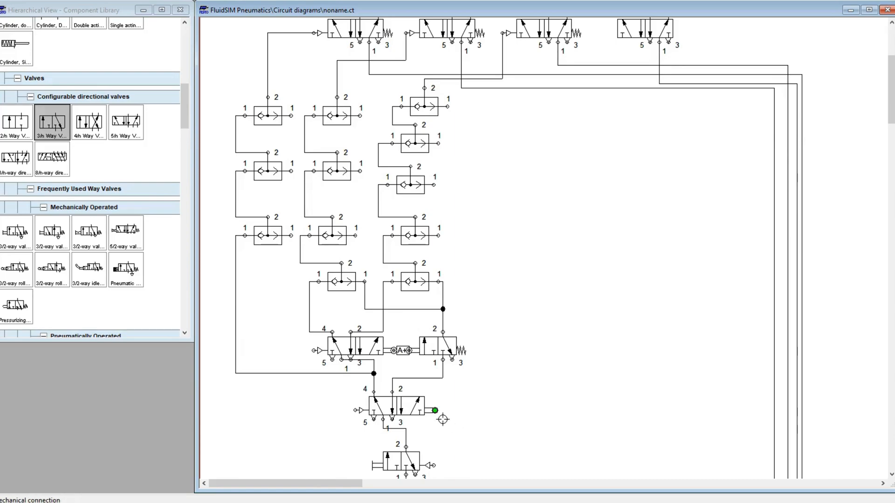
double_click(435, 412)
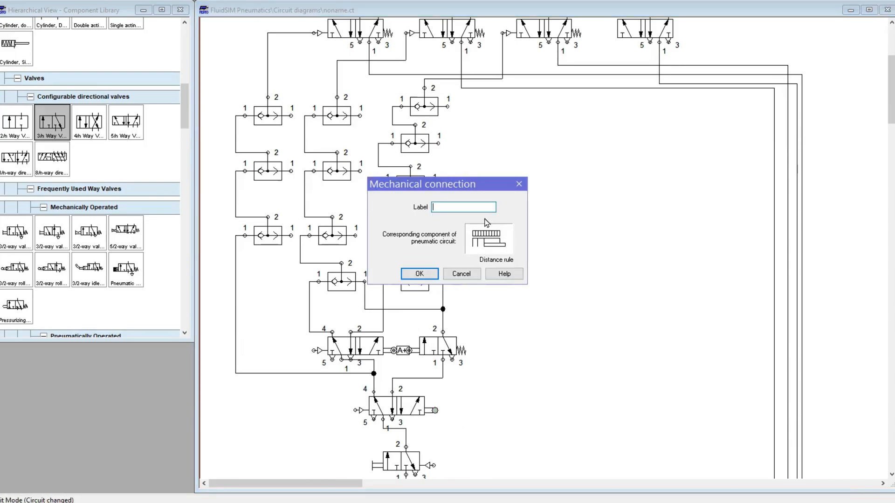
key(Return)
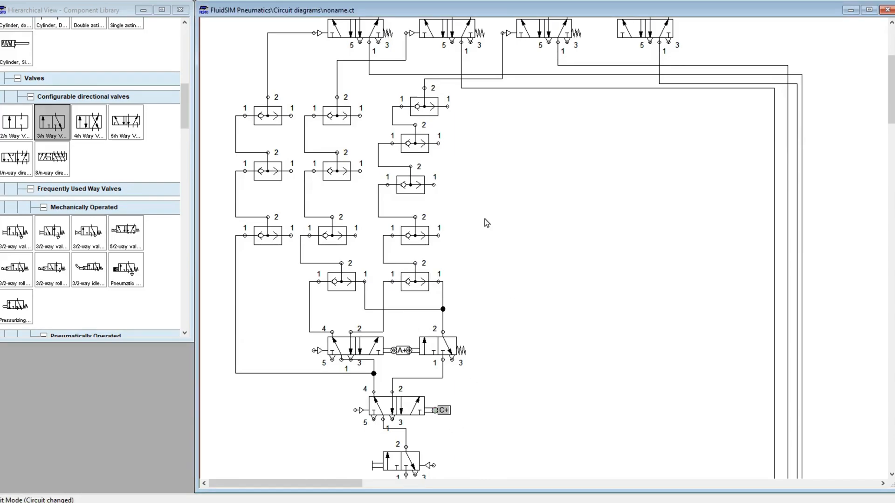
click(499, 413)
Step: Compare the listed PB1 sequence with the A+ and C+ valve branches and the cylinder connections
scroll(420, 210, up, 4)
scroll(440, 222, up, 1)
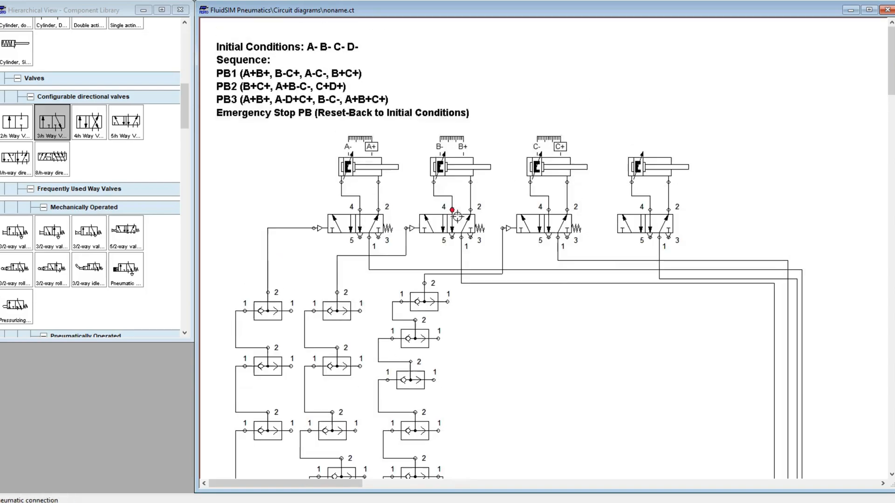
scroll(452, 352, down, 3)
scroll(311, 306, up, 3)
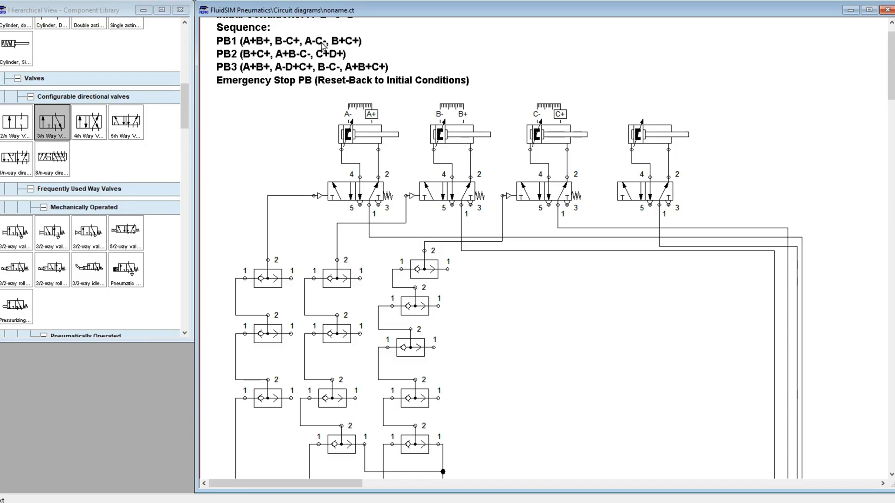
scroll(451, 187, down, 4)
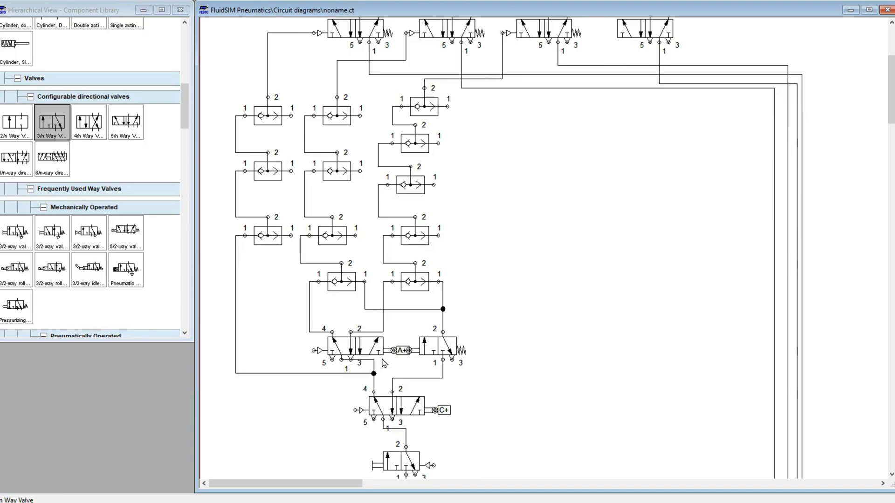
scroll(494, 137, up, 4)
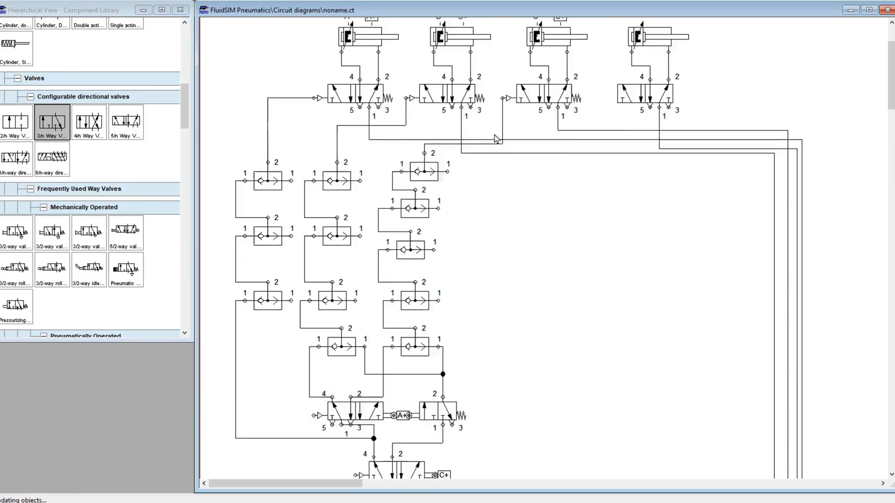
scroll(499, 152, down, 1)
scroll(487, 156, down, 1)
scroll(483, 158, up, 1)
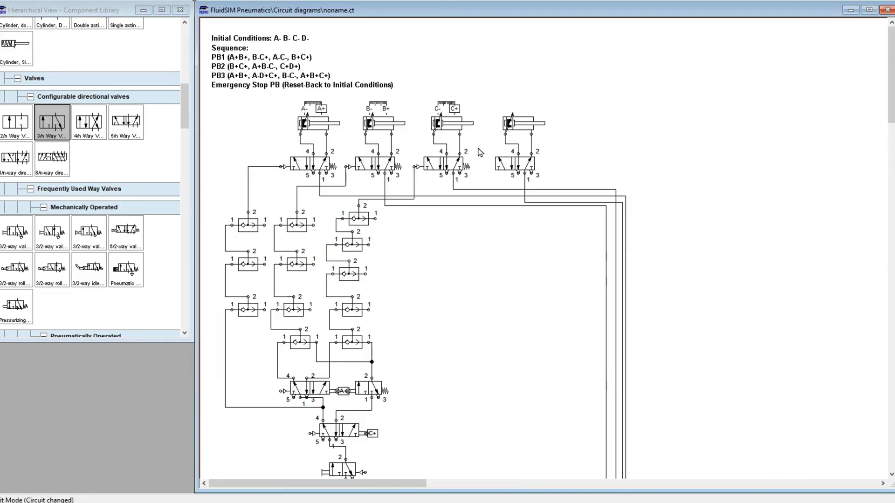
Step: Start the simulation with the C+ roller valve in place, accepting the warnings
key(F9)
key(Return)
key(Return)
key(Return)
scroll(420, 201, down, 1)
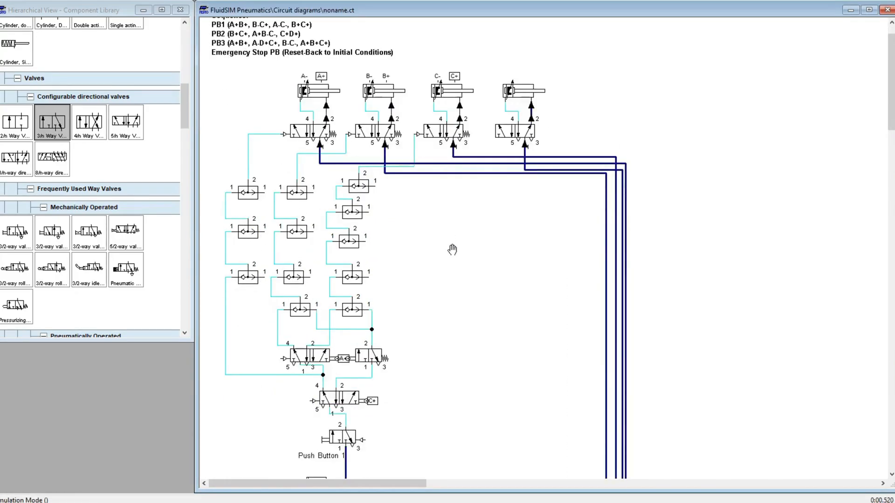
Step: Actuate Push Button 1, observe the pressure path through the C+ valve and the cylinders, and stop the simulation
click(344, 441)
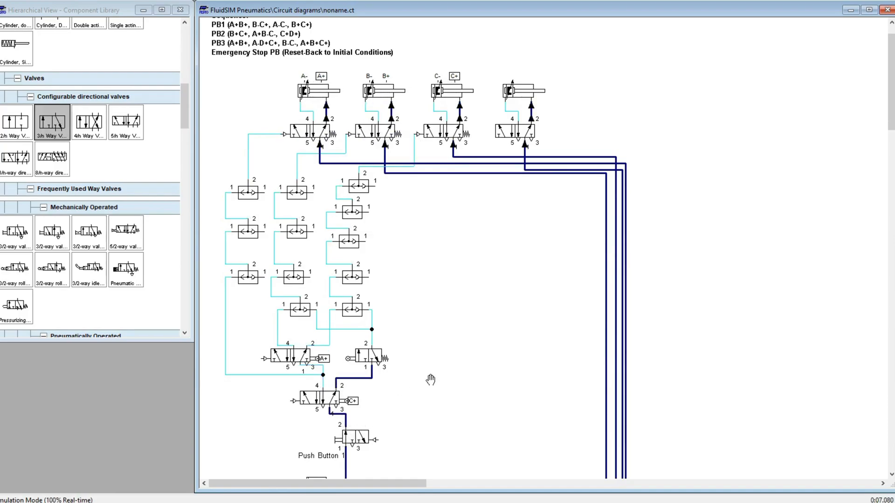
scroll(402, 329, down, 2)
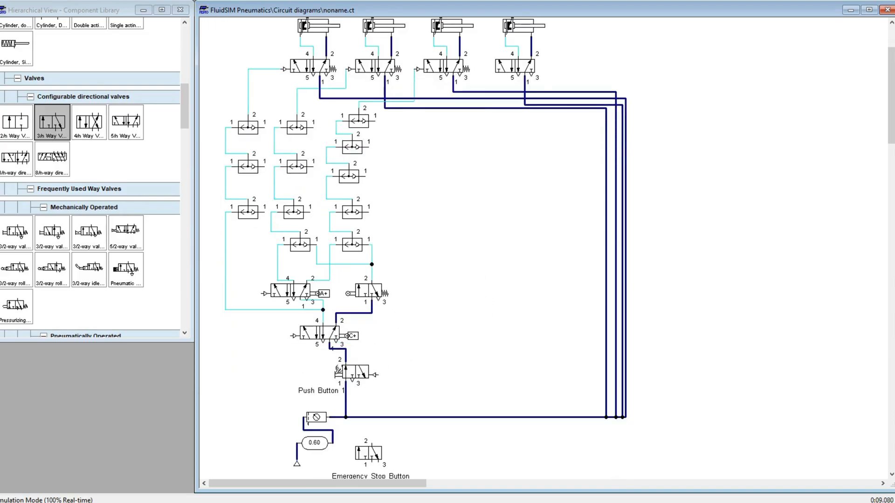
scroll(337, 347, up, 1)
scroll(421, 96, up, 2)
key(F5)
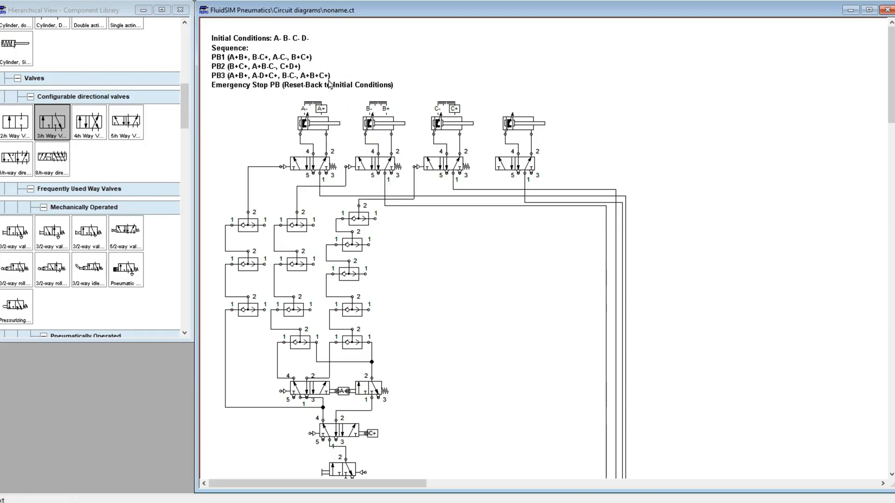
Step: Trace the line from the C+ valve through the 3/2-way roller valve and shuttle valves to the cylinders
scroll(463, 370, down, 2)
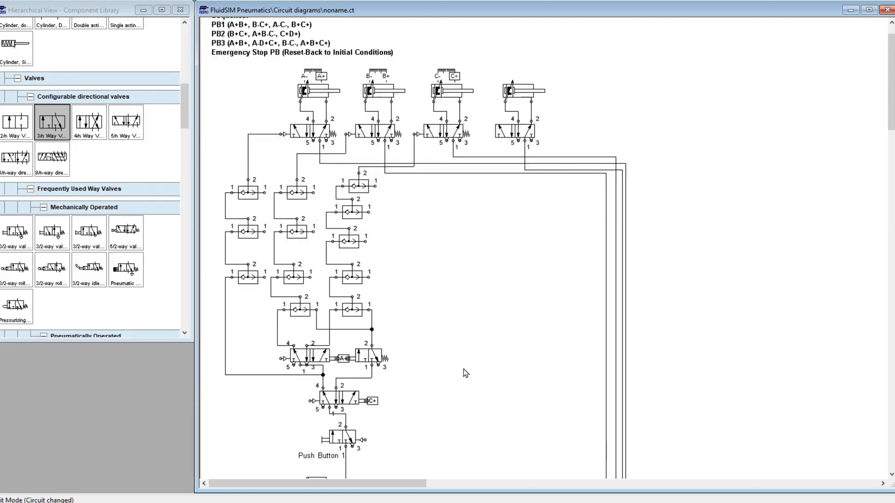
scroll(429, 378, up, 1)
scroll(431, 382, down, 2)
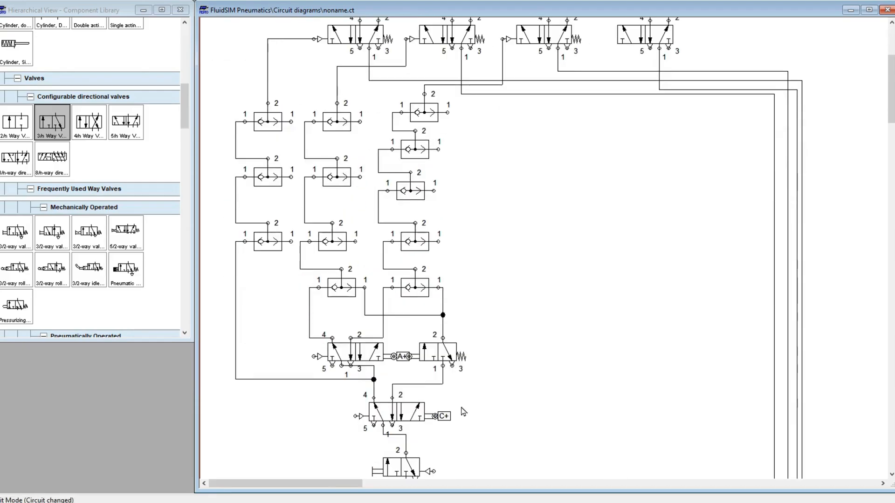
scroll(456, 301, up, 1)
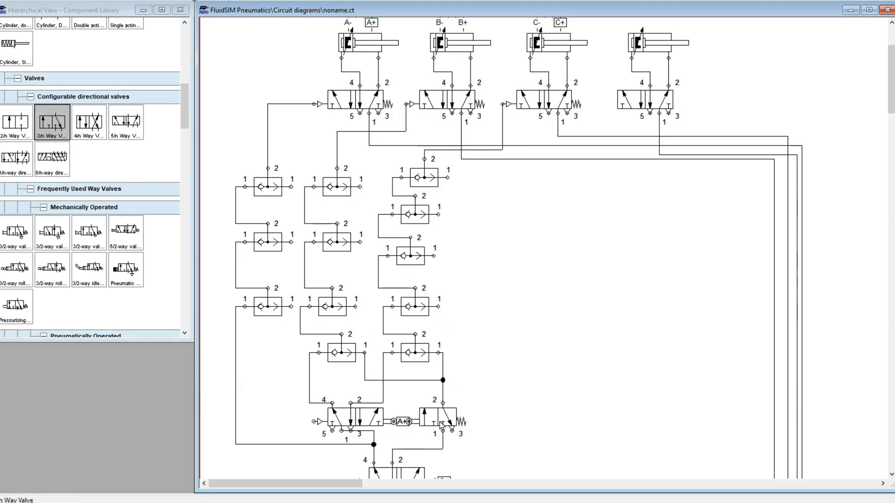
scroll(491, 215, up, 1)
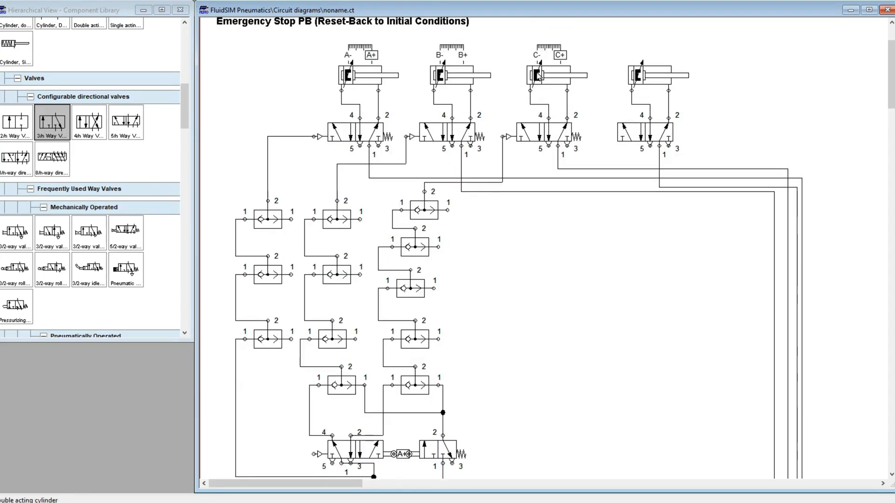
scroll(412, 201, down, 2)
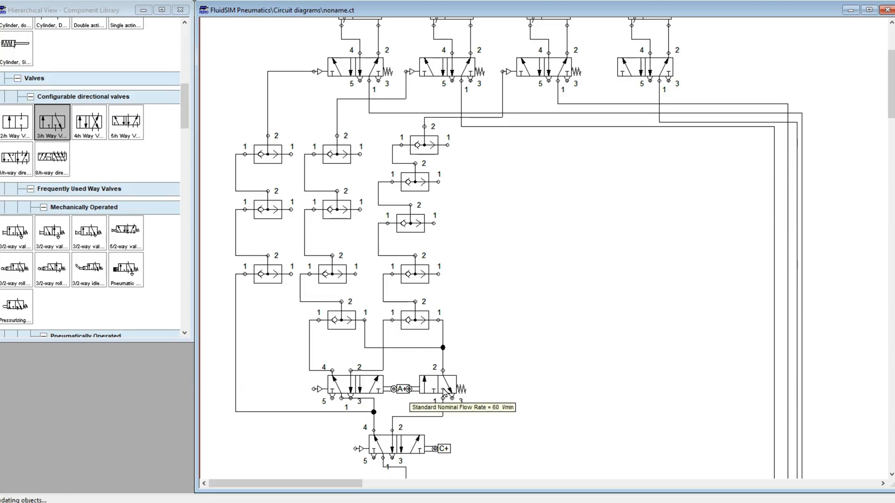
Step: Inspect the configuration and the roller label of the spring-returned 3/2-way valve next to the A+ valve
click(431, 385)
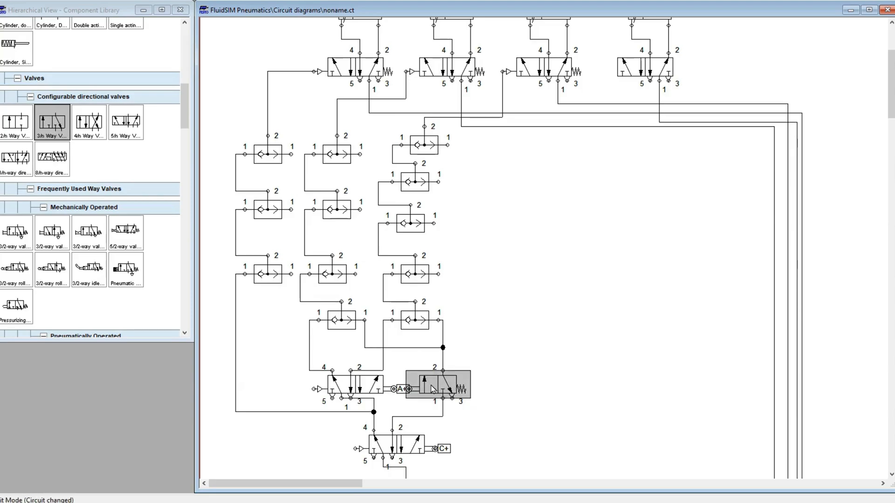
double_click(431, 385)
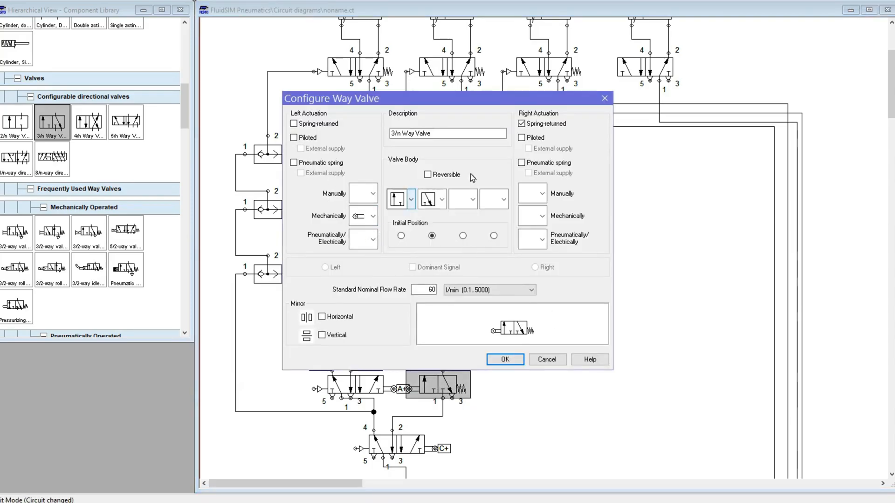
click(604, 98)
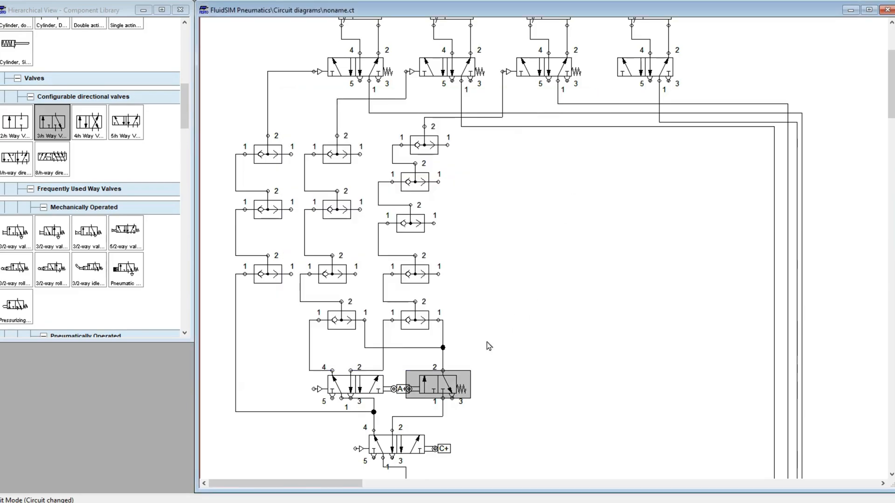
double_click(411, 389)
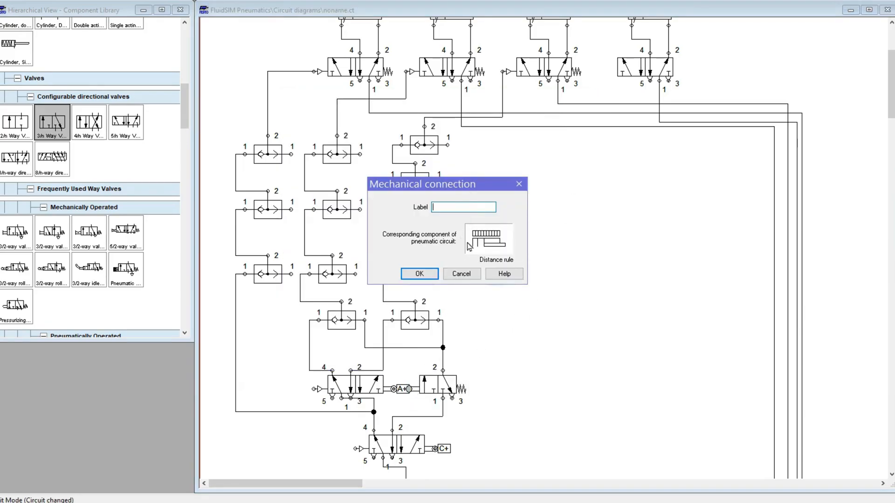
click(521, 186)
Step: Label the roller of the spring-returned 3/2-way valve as A-, leaving its valve configuration as it is
scroll(494, 285, up, 2)
scroll(489, 294, down, 1)
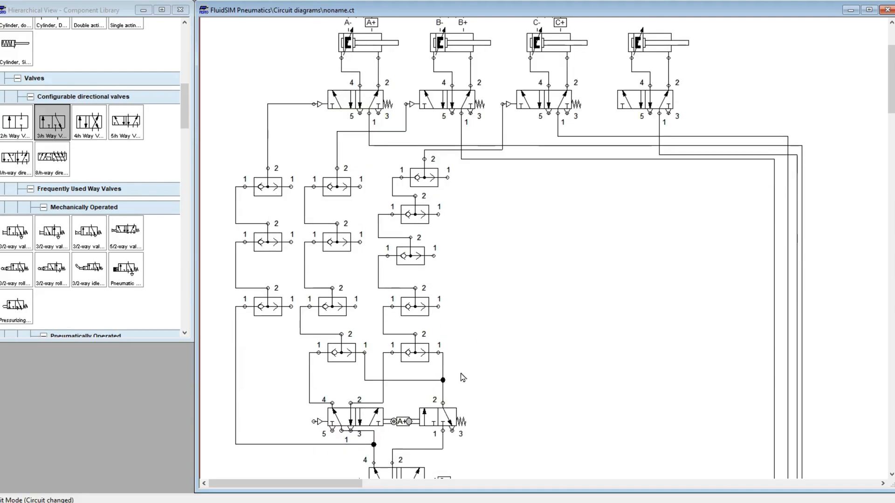
double_click(438, 422)
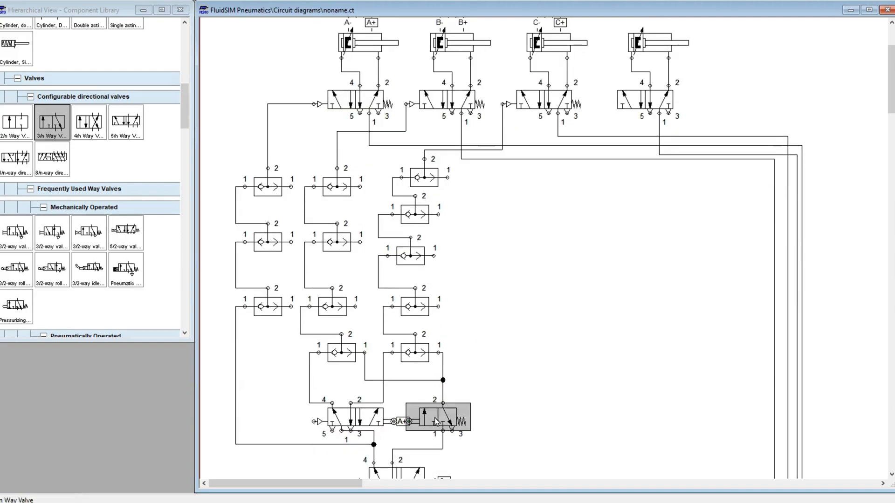
click(605, 98)
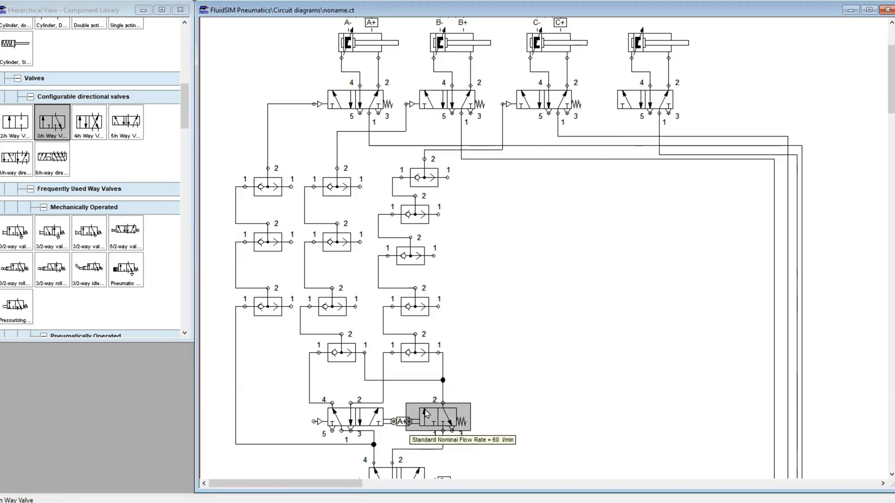
double_click(408, 421)
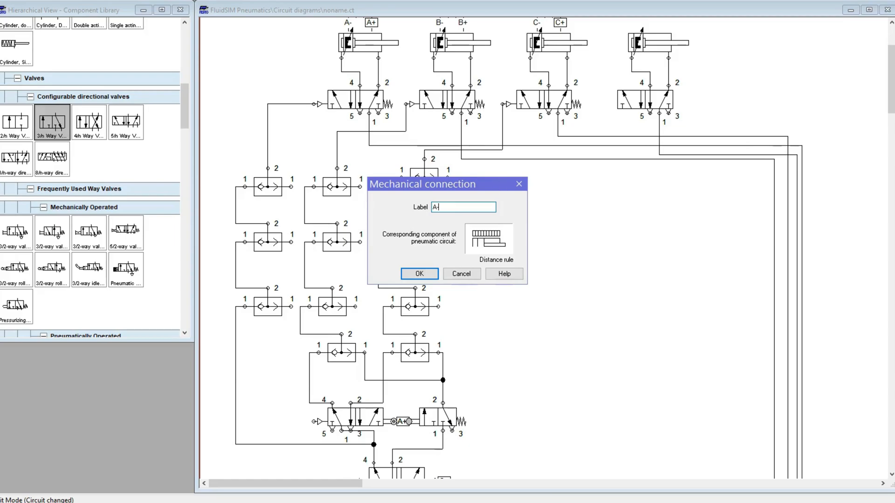
click(435, 273)
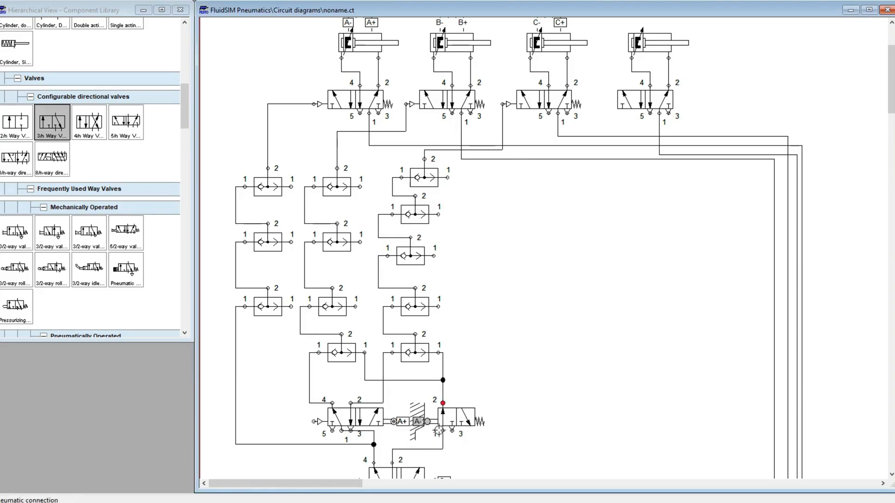
Step: Start the simulation with the A- roller valve in place despite the warnings
scroll(473, 334, down, 2)
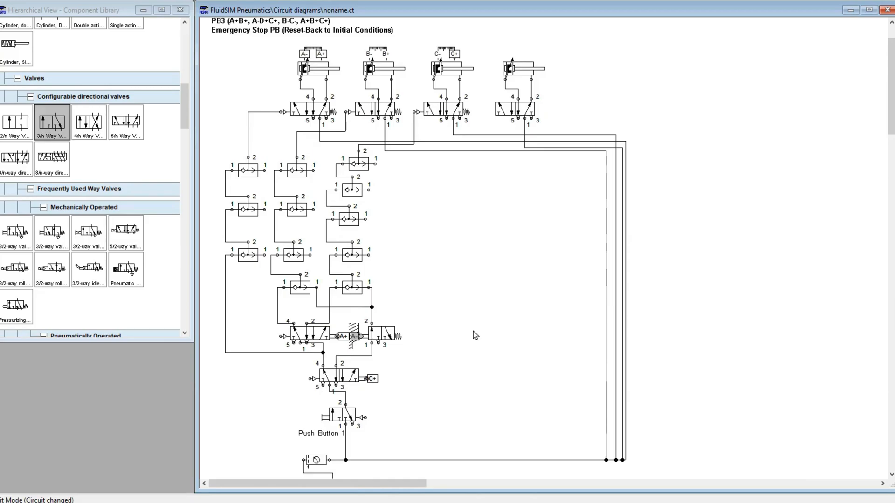
scroll(500, 301, up, 2)
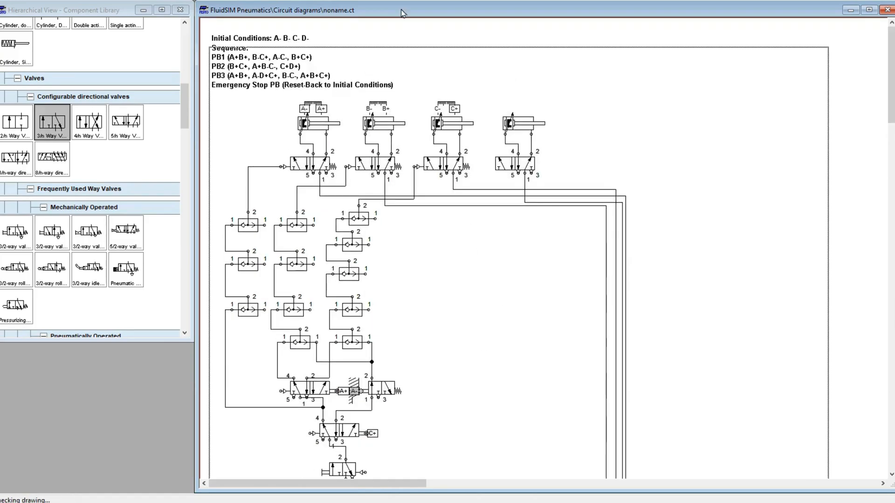
click(417, 259)
click(420, 260)
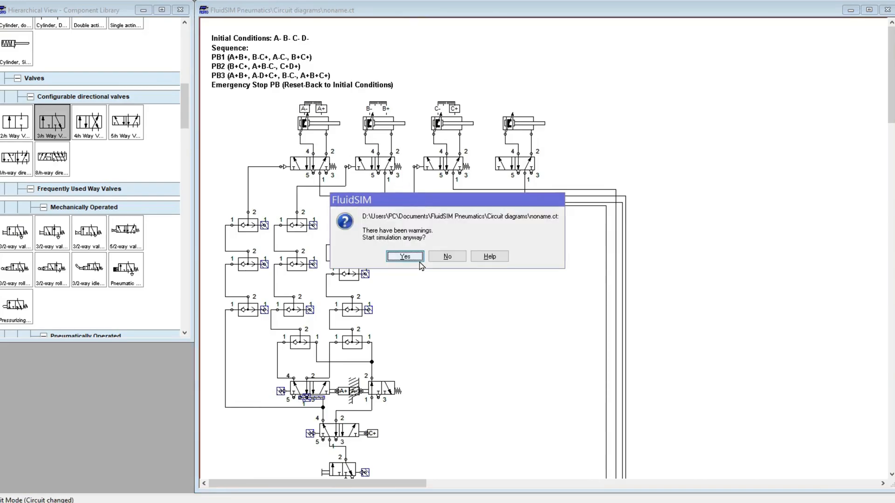
click(405, 256)
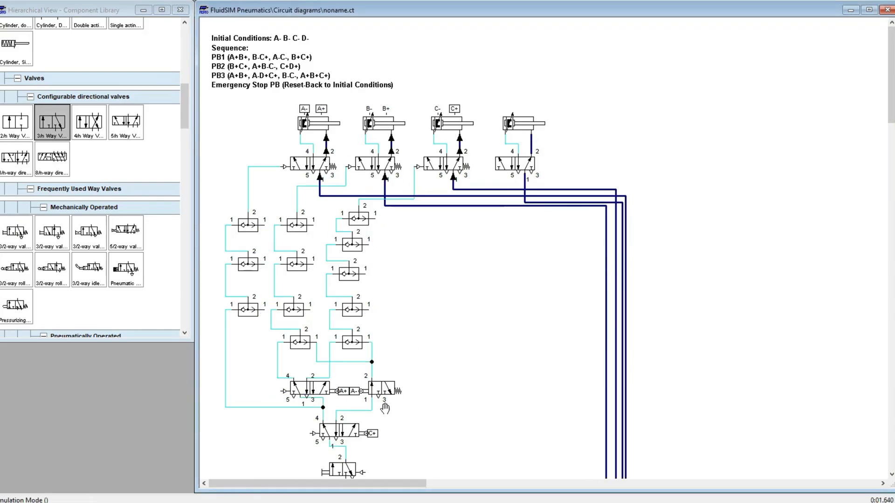
Step: Actuate Push Button 1, observe how the cylinders respond with the A- roller valve, and stop the simulation
scroll(386, 398, down, 1)
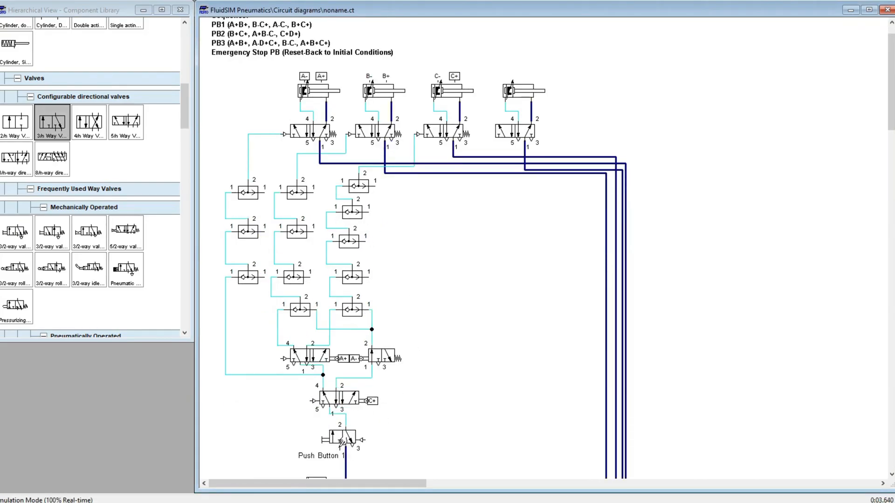
scroll(331, 139, up, 1)
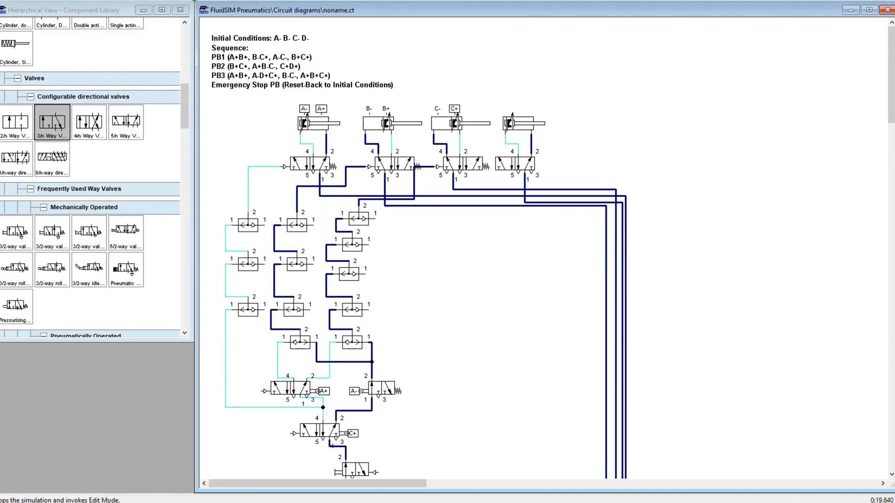
click(396, 1)
scroll(452, 259, down, 3)
scroll(425, 306, down, 3)
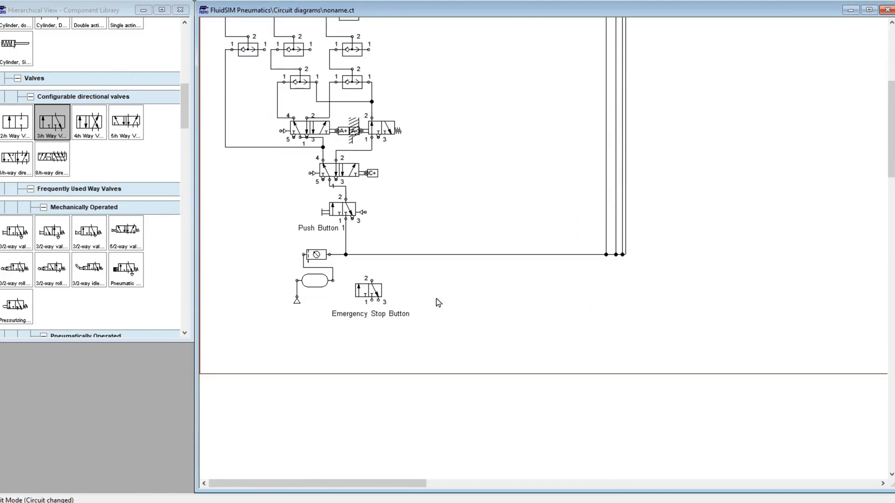
Step: Nudge the Emergency Stop Button label slightly closer beneath its 3/2-way valve
scroll(466, 284, up, 10)
scroll(479, 373, down, 4)
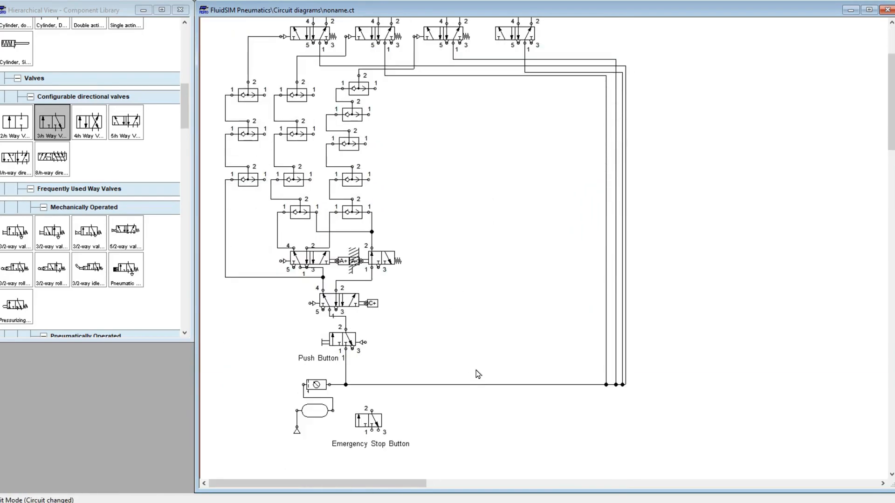
scroll(339, 433, down, 3)
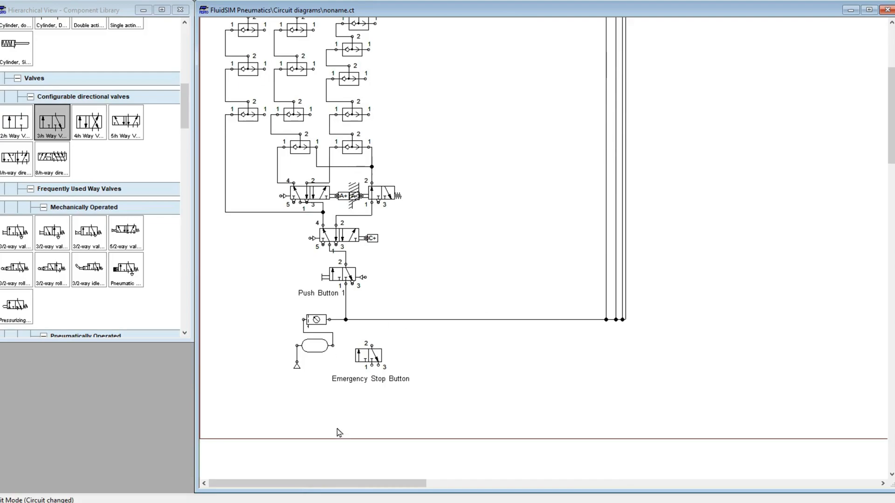
click(400, 380)
click(417, 362)
scroll(466, 366, down, 2)
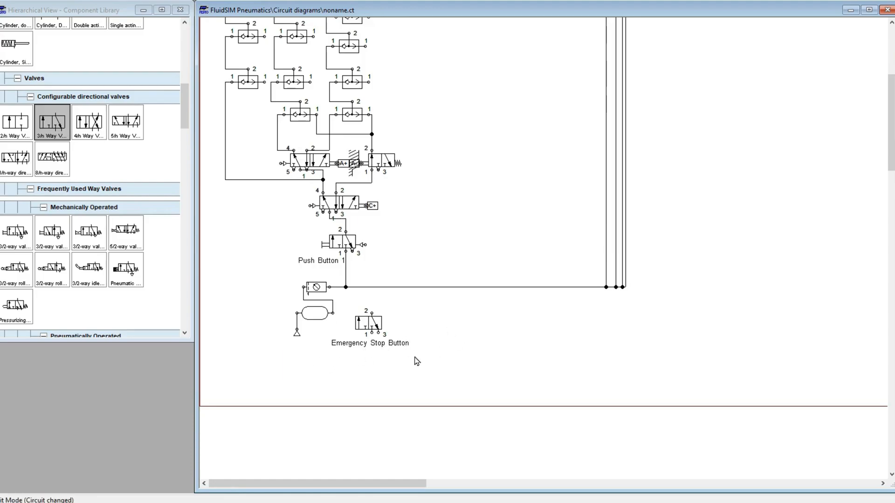
Step: Run the simulation despite the warnings, check the cylinders and valves in their initial state, and stop it
scroll(416, 359, up, 10)
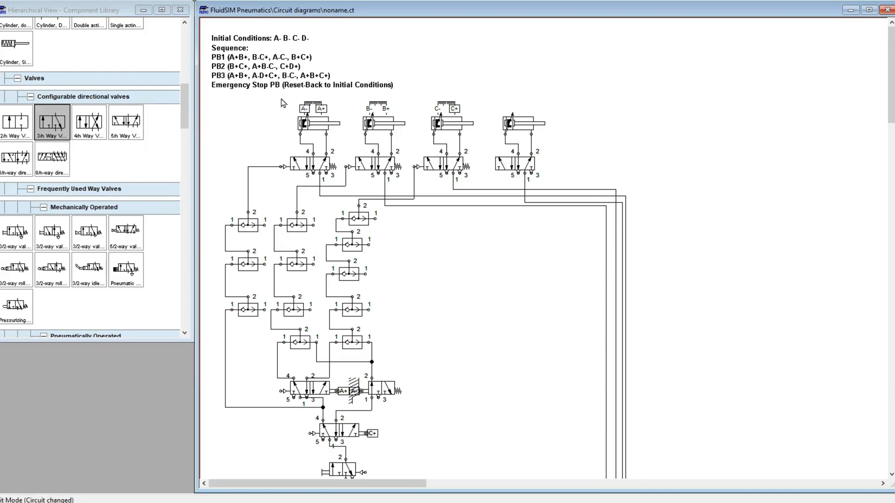
scroll(406, 261, down, 5)
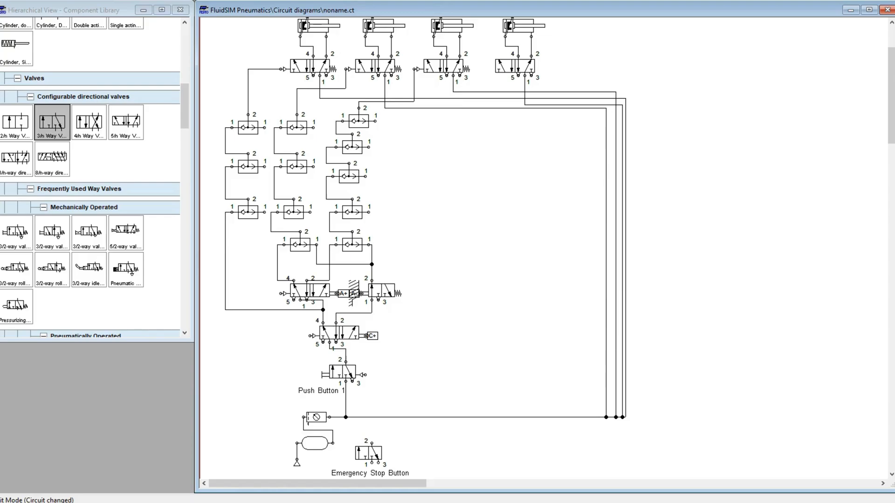
key(F9)
click(408, 256)
click(410, 256)
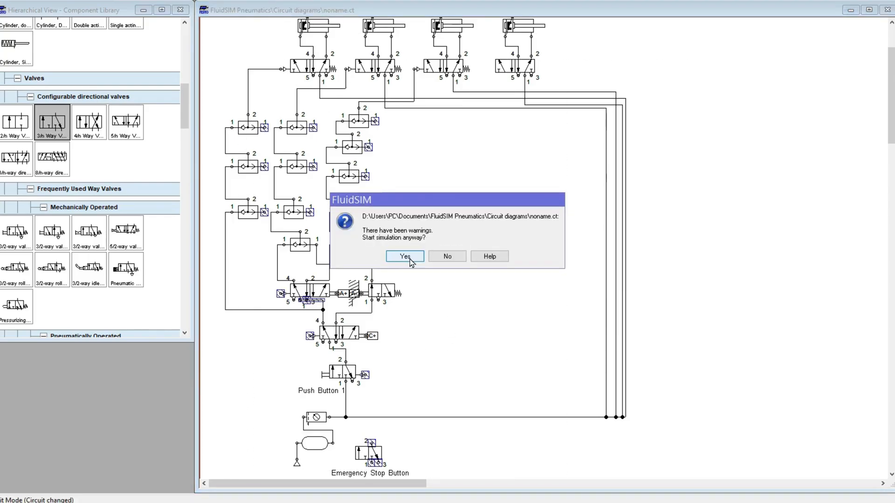
click(405, 257)
scroll(464, 256, up, 5)
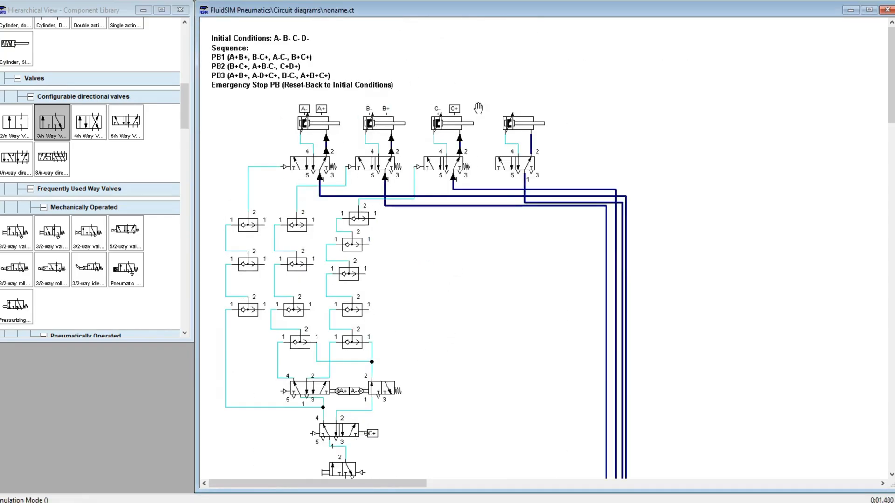
scroll(419, 326, down, 5)
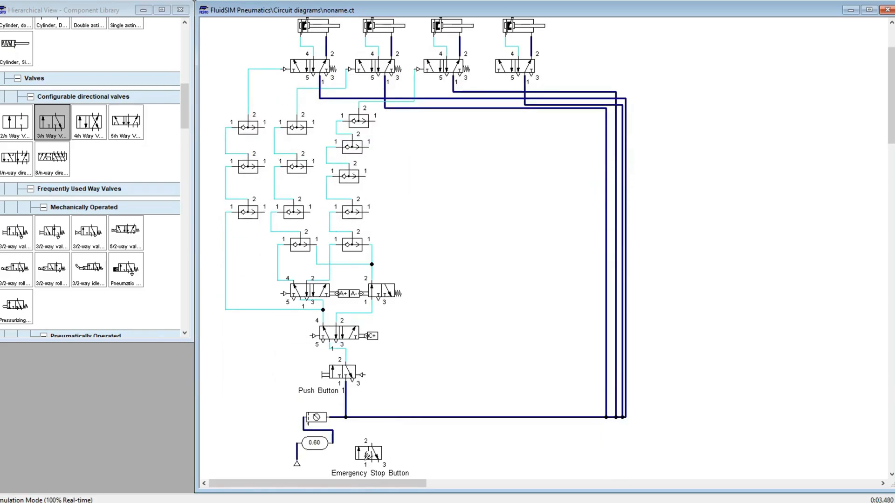
scroll(414, 160, up, 3)
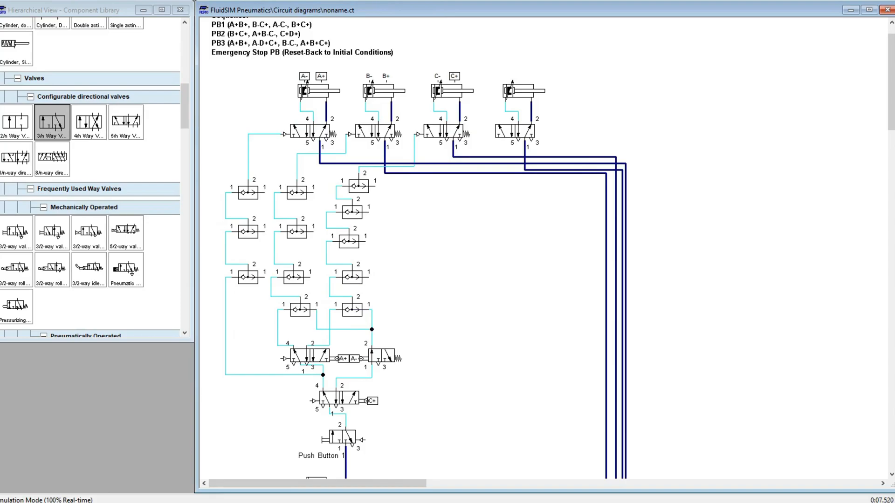
key(F5)
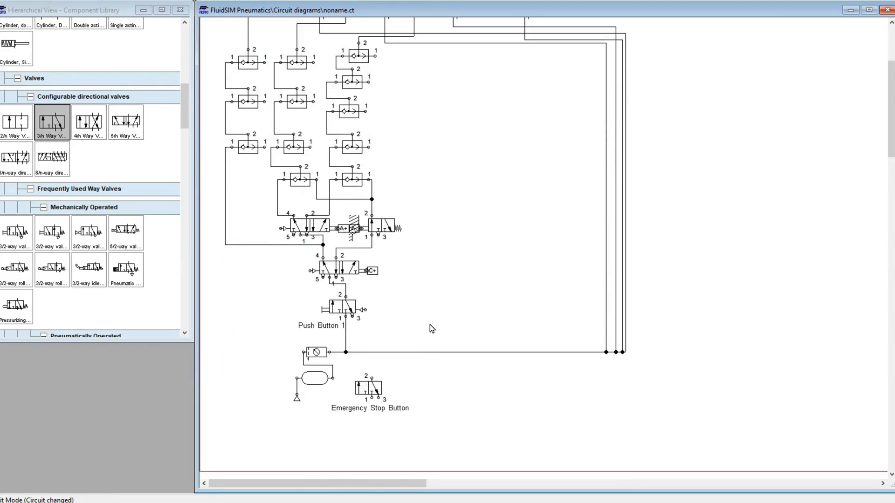
Step: Give the Emergency Stop Button 3/2-way valve a manual push-button actuator on its left side
scroll(429, 329, up, 5)
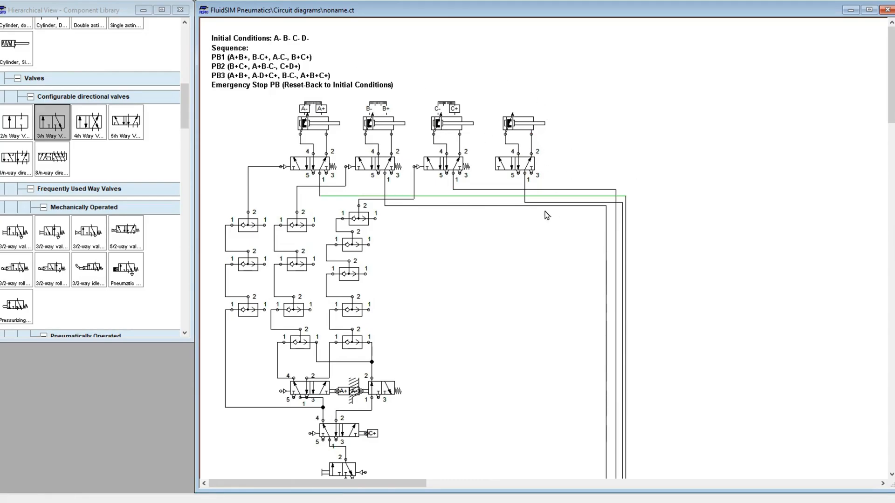
scroll(497, 261, down, 6)
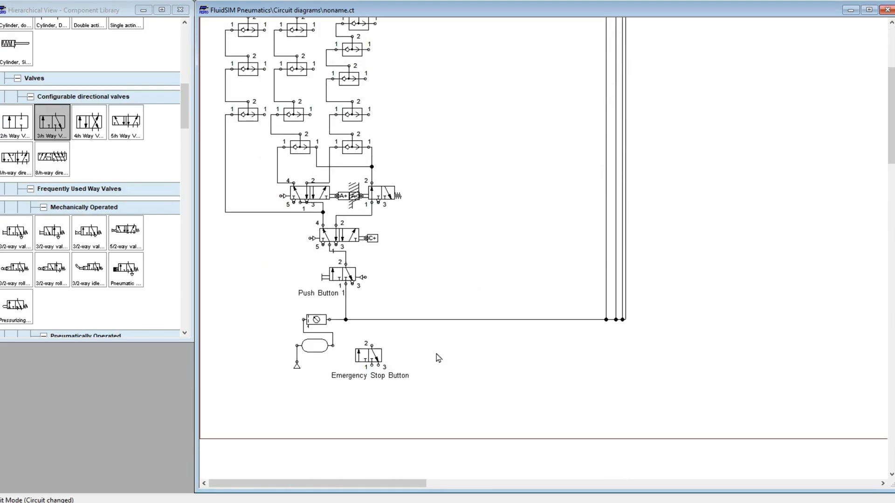
scroll(438, 358, up, 2)
double_click(369, 357)
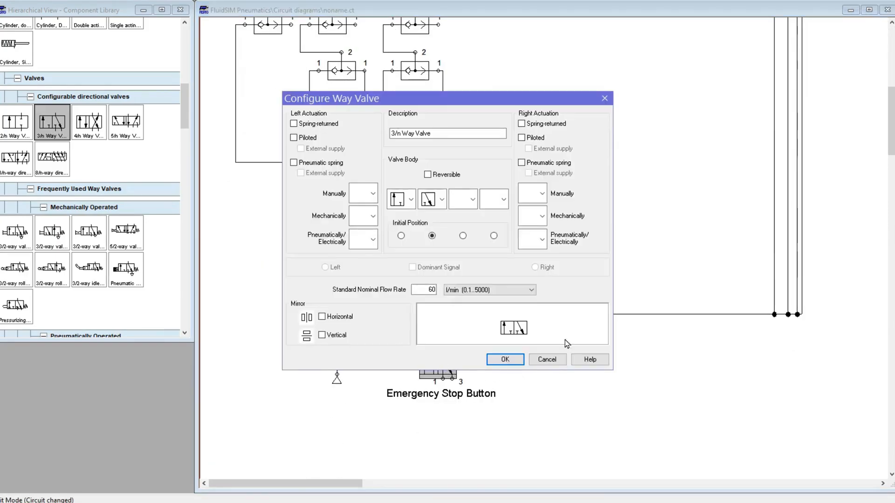
click(373, 194)
click(366, 238)
click(502, 359)
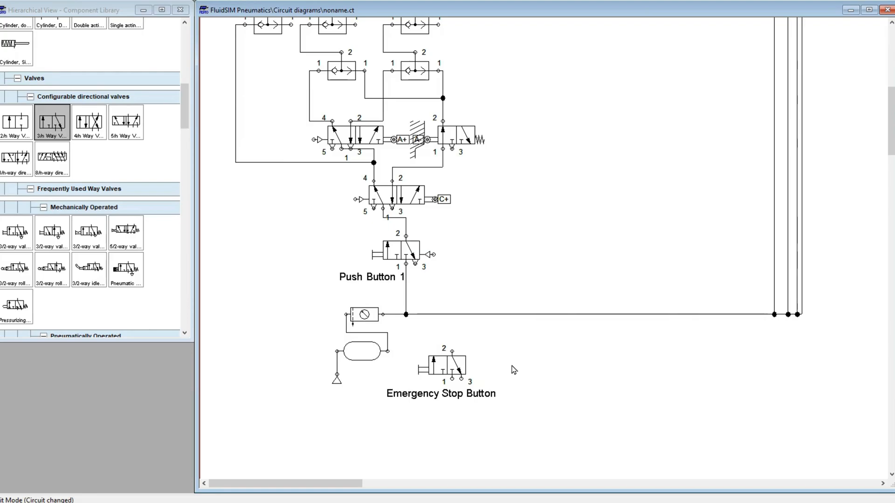
Step: Add a mechanical roller actuator to the right side of the Emergency Stop Button valve
double_click(468, 360)
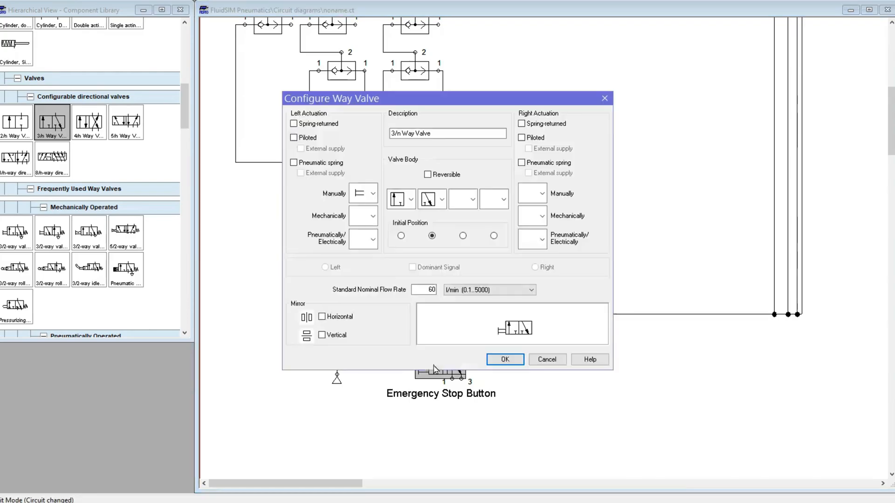
click(541, 216)
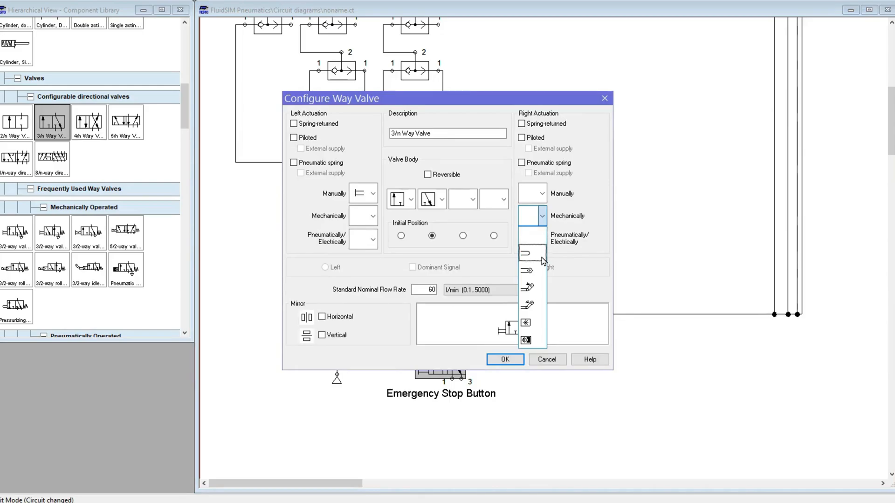
click(542, 257)
click(542, 216)
click(536, 271)
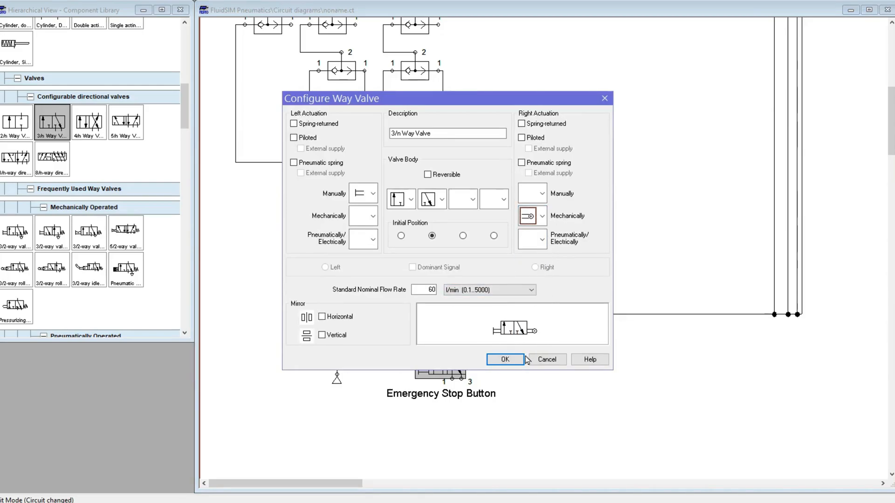
click(504, 359)
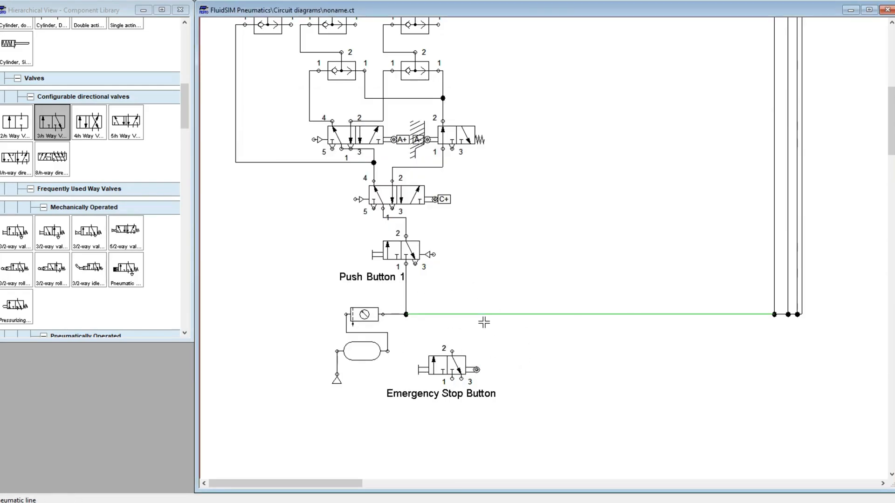
Step: Shift the Emergency Stop Button valve slightly, connecting its port 1 to the main supply line and port 2 to Push Button 1's pilot port
drag(461, 379, 456, 373)
click(506, 370)
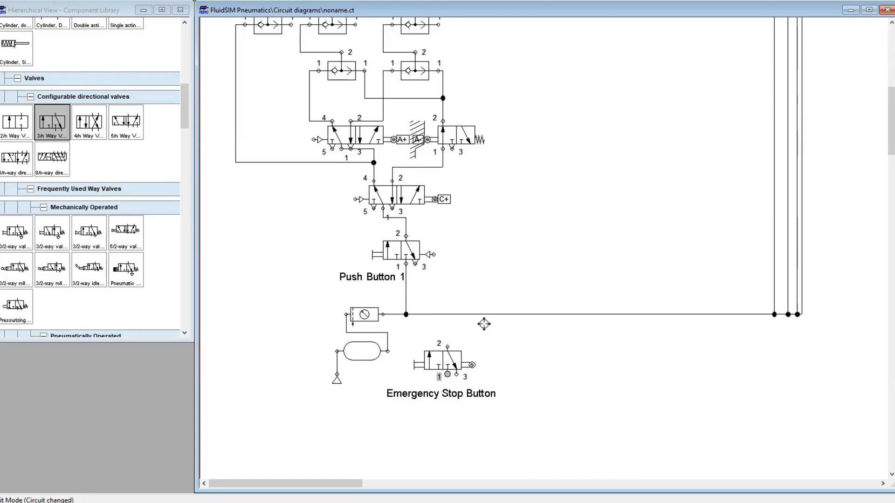
mouse_move(504, 324)
mouse_down()
mouse_move(517, 322)
mouse_move(512, 315)
mouse_up()
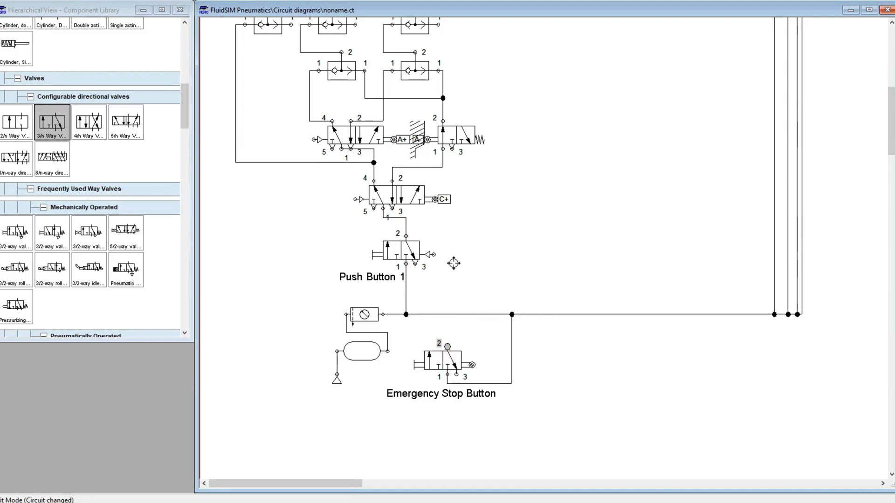
drag(442, 262, 434, 255)
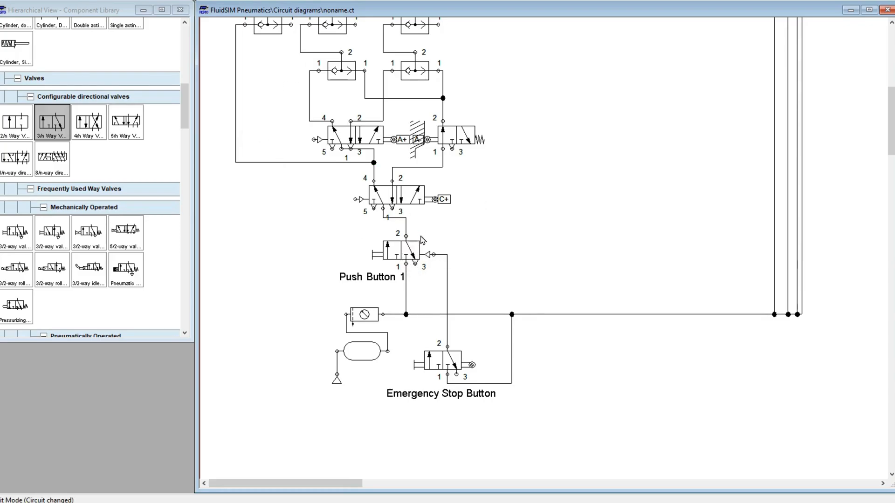
Step: Try the second valve position as the initial position of the A+ 5/2-way valve, and restore the first position
scroll(681, 365, up, 5)
scroll(565, 282, down, 2)
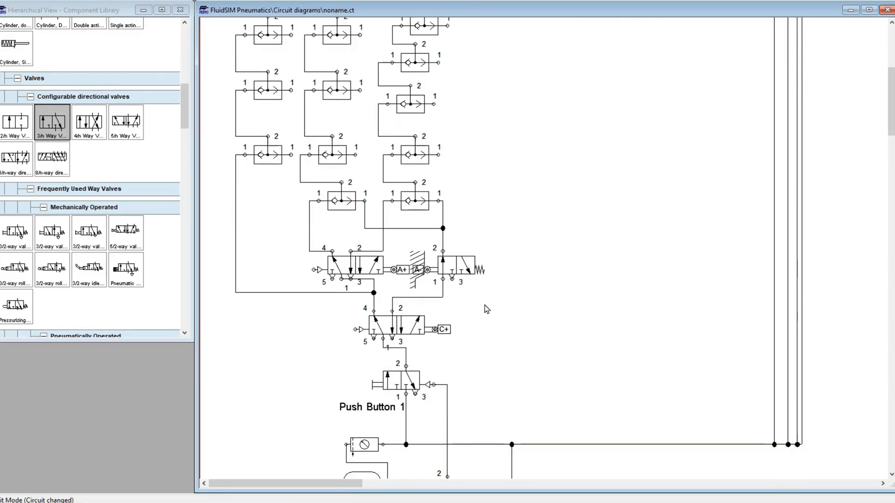
scroll(516, 356, down, 2)
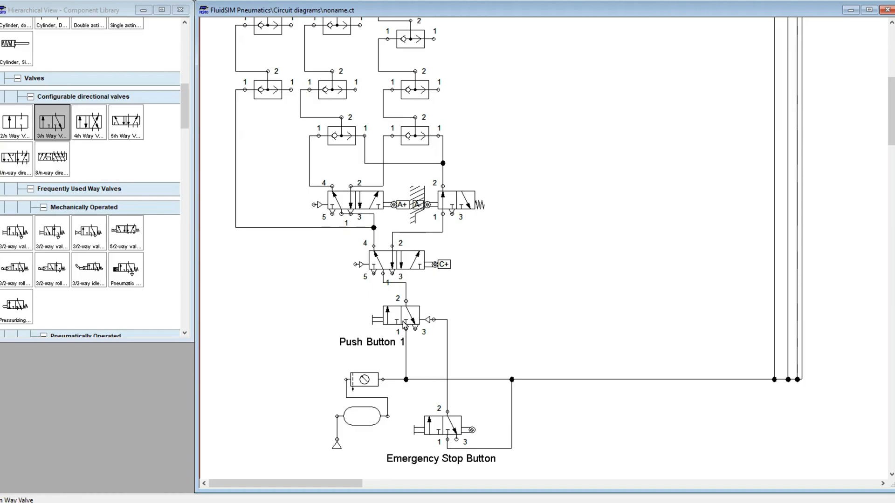
scroll(422, 140, up, 4)
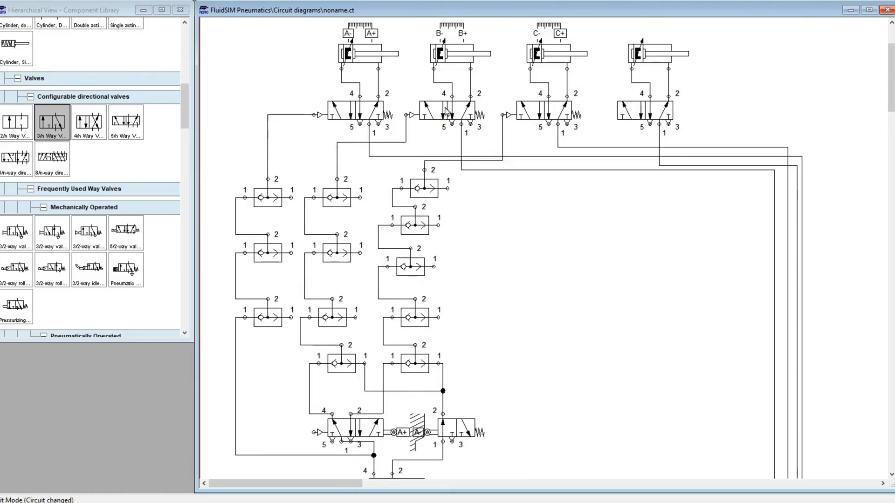
scroll(437, 353, down, 3)
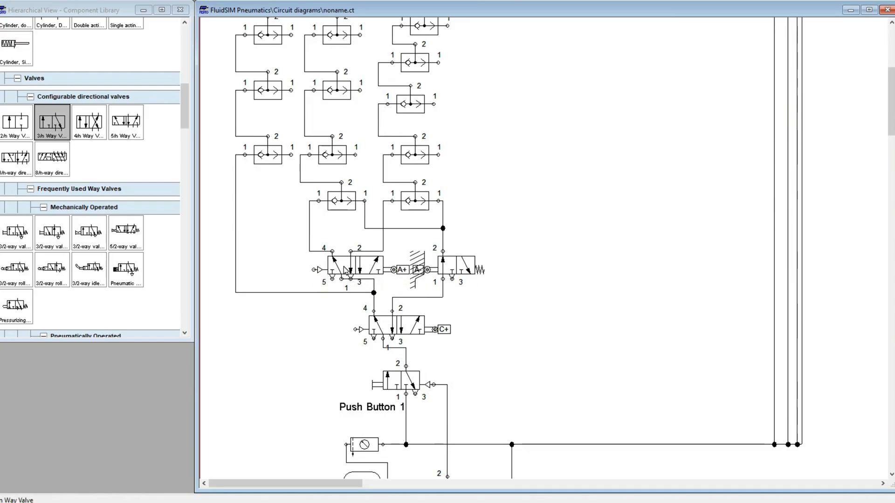
double_click(382, 273)
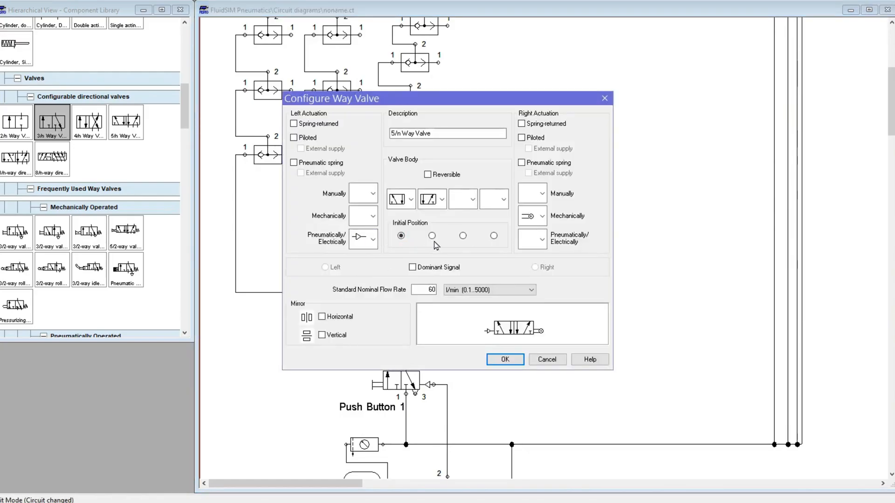
click(505, 360)
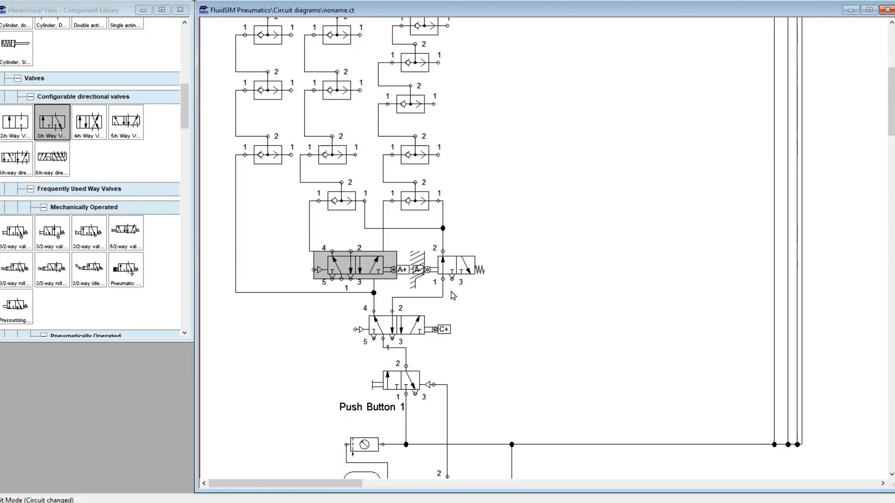
double_click(376, 268)
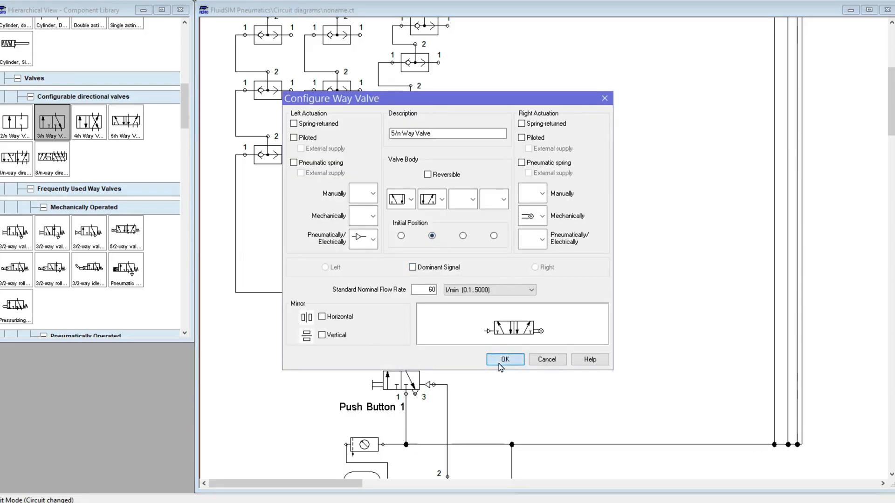
click(504, 359)
click(559, 329)
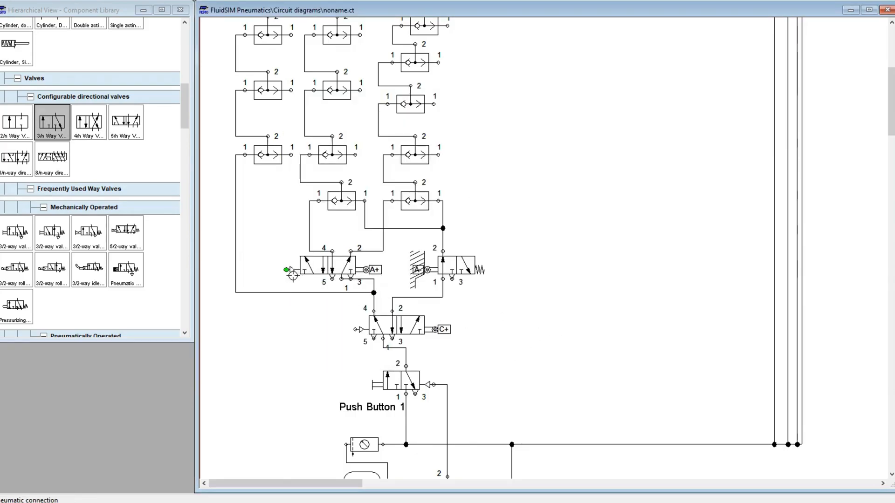
double_click(342, 273)
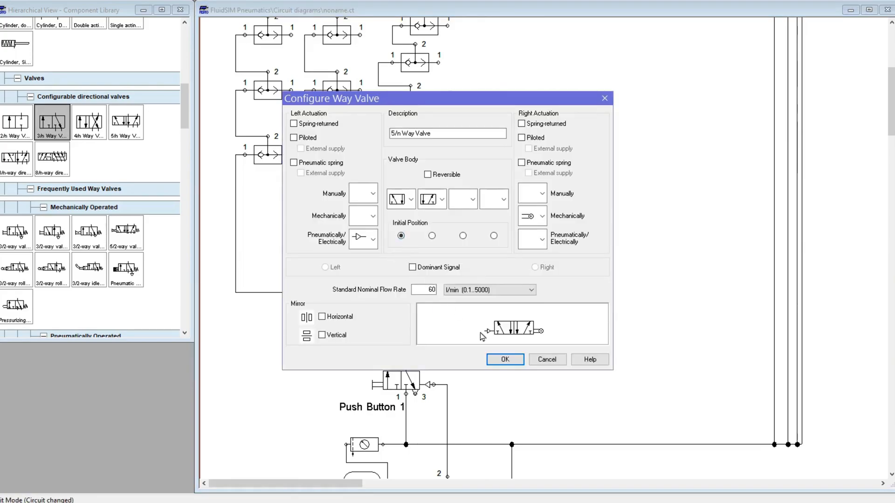
click(501, 360)
Step: Connect the left pilot port of the A+ 5/2-way valve to the emergency stop valve's output line
scroll(314, 280, down, 4)
click(316, 266)
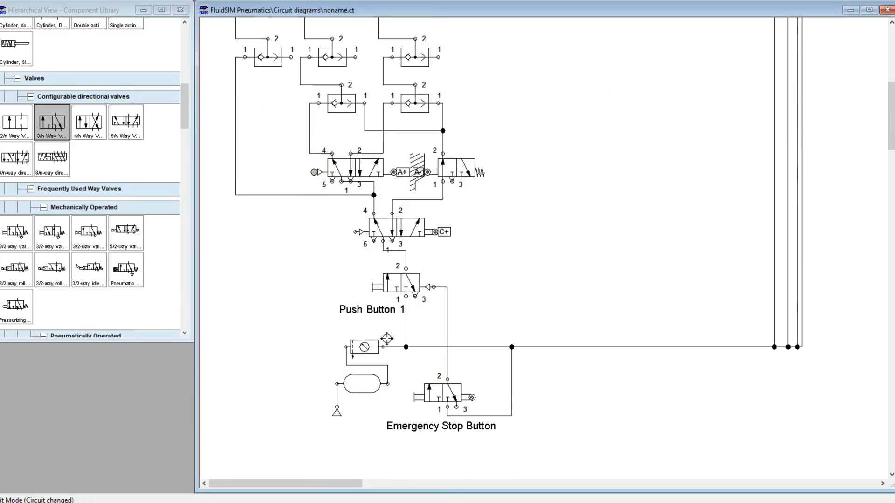
click(456, 335)
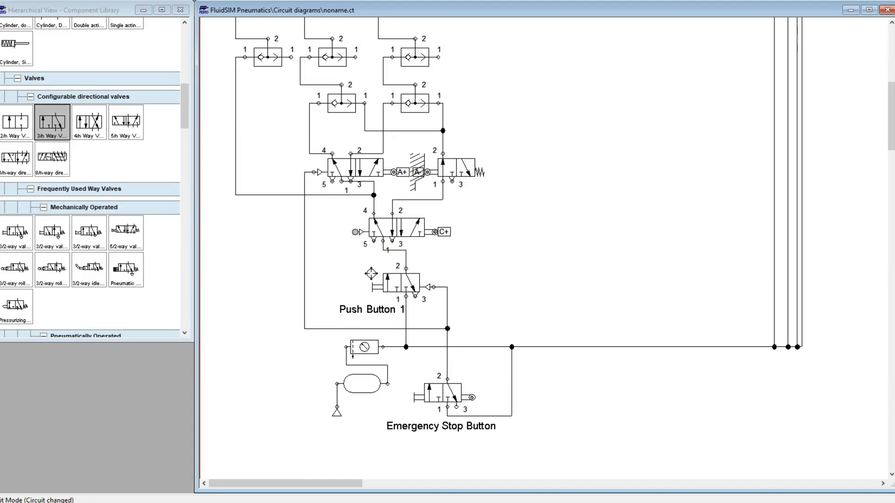
Step: Connect the C+ 5/2-way valve's pilot port to the emergency stop line, routing the line above Push Button 1
drag(455, 297, 455, 297)
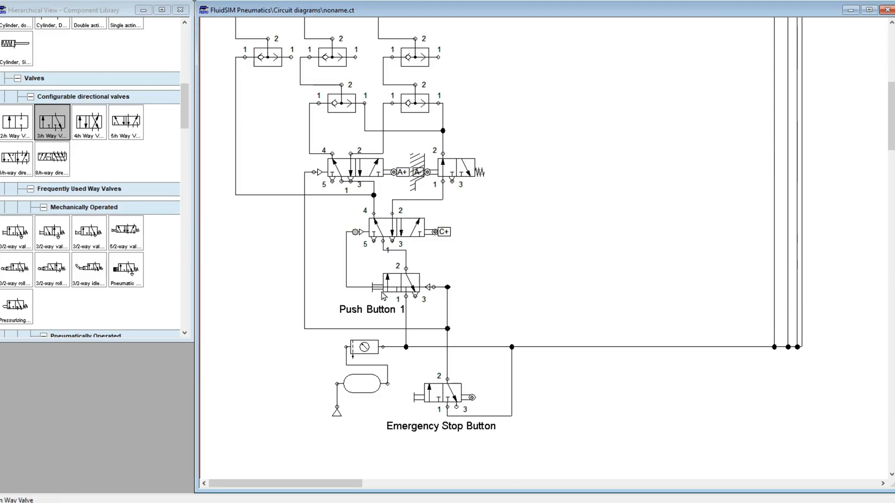
drag(367, 289, 375, 263)
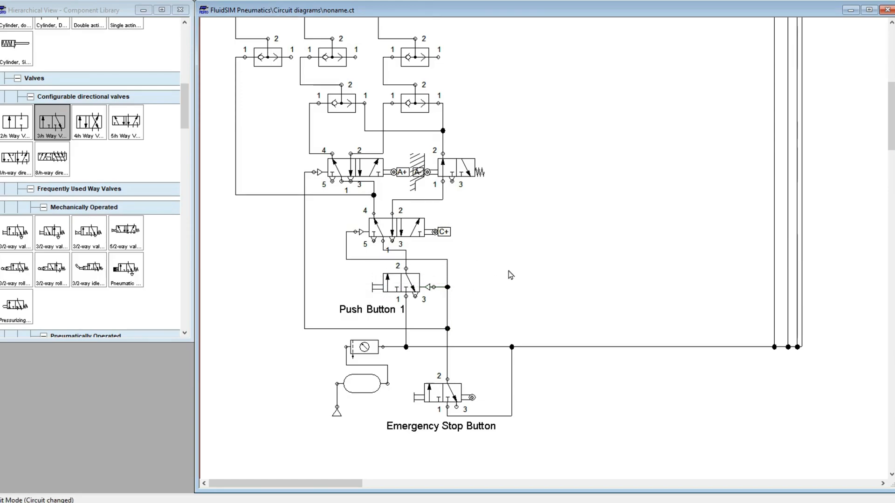
scroll(511, 275, up, 5)
scroll(515, 278, down, 4)
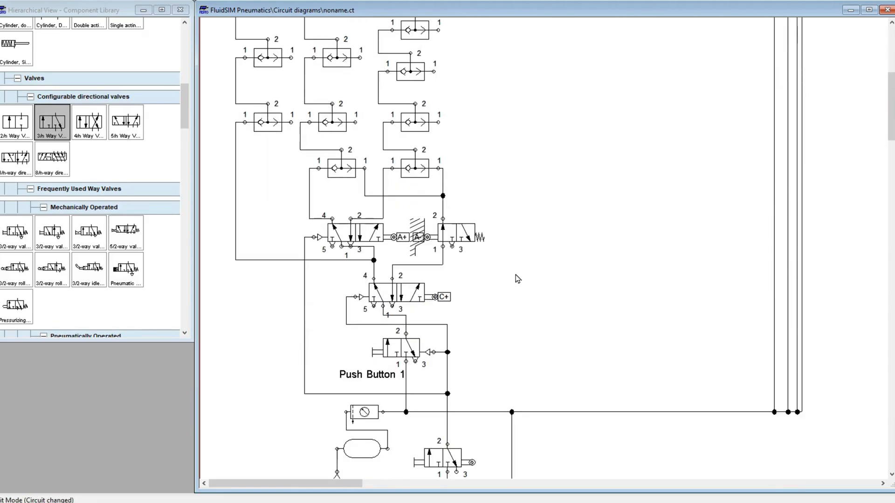
Step: Trace the emergency stop line from the Emergency Stop Button valve through the A+ and C+ valves, and review the cylinders and listed sequences
scroll(522, 285, down, 4)
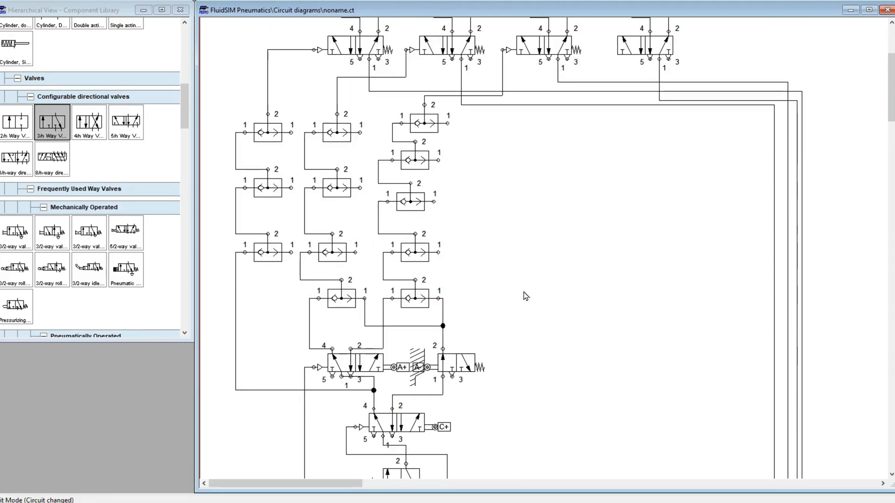
scroll(439, 295, up, 5)
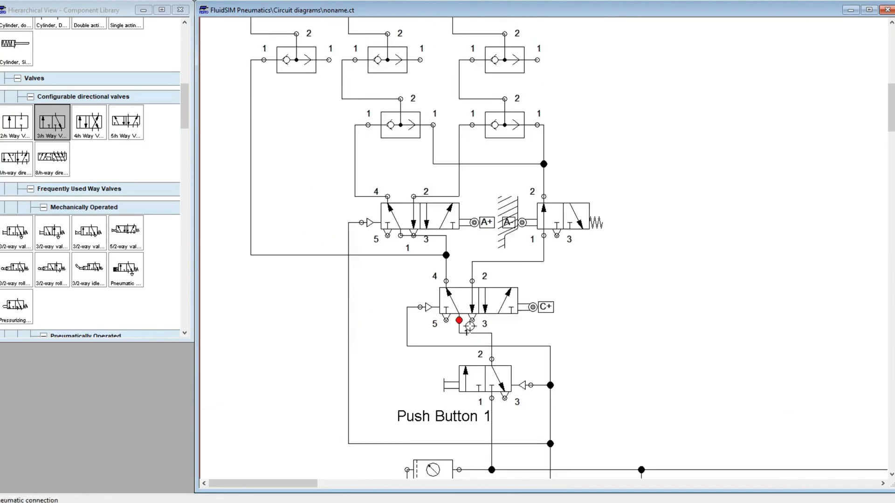
scroll(567, 342, down, 3)
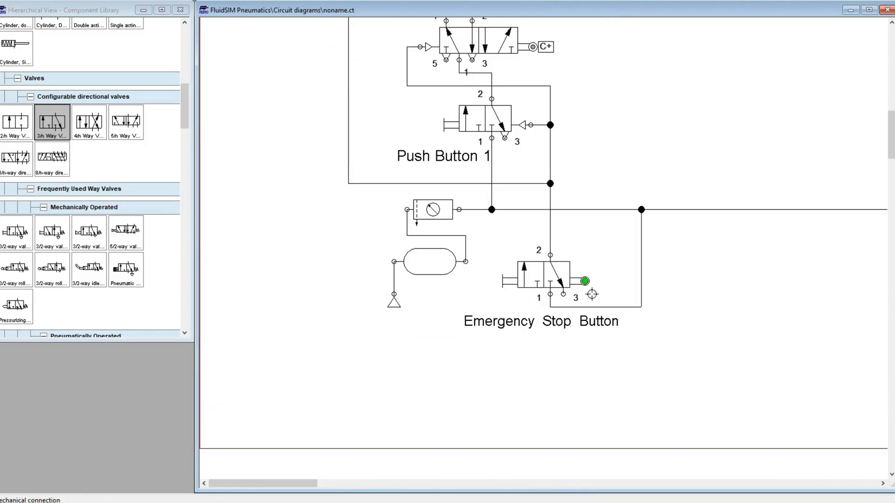
scroll(579, 277, up, 4)
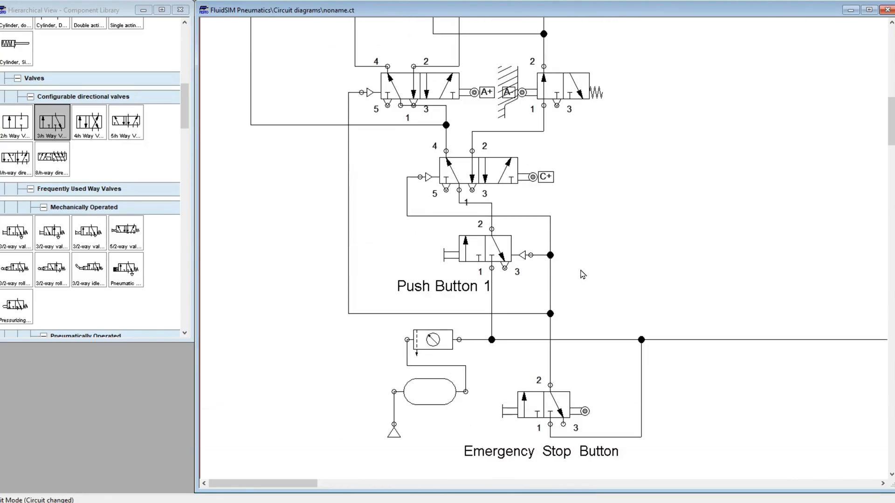
scroll(644, 236, down, 2)
scroll(624, 214, up, 14)
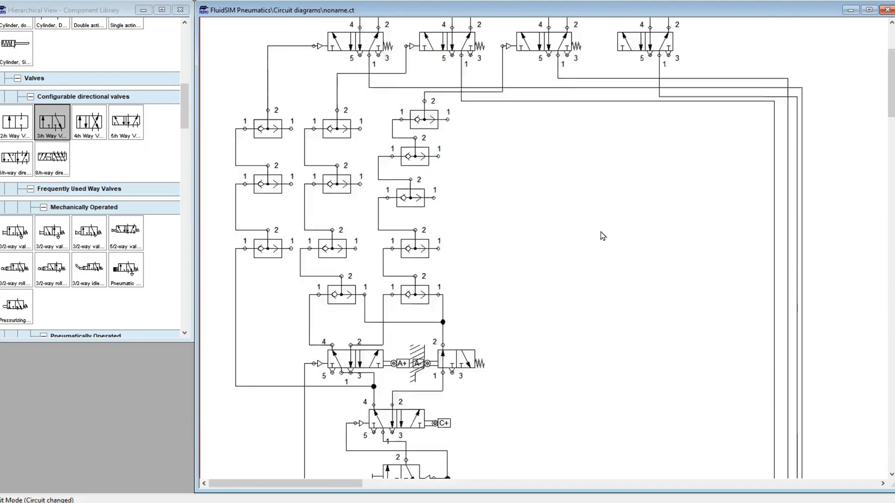
scroll(552, 208, down, 10)
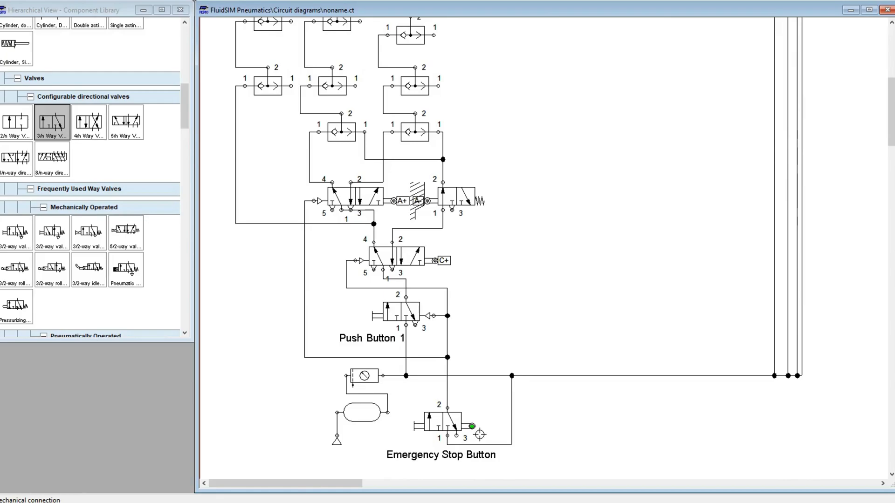
scroll(470, 413, up, 7)
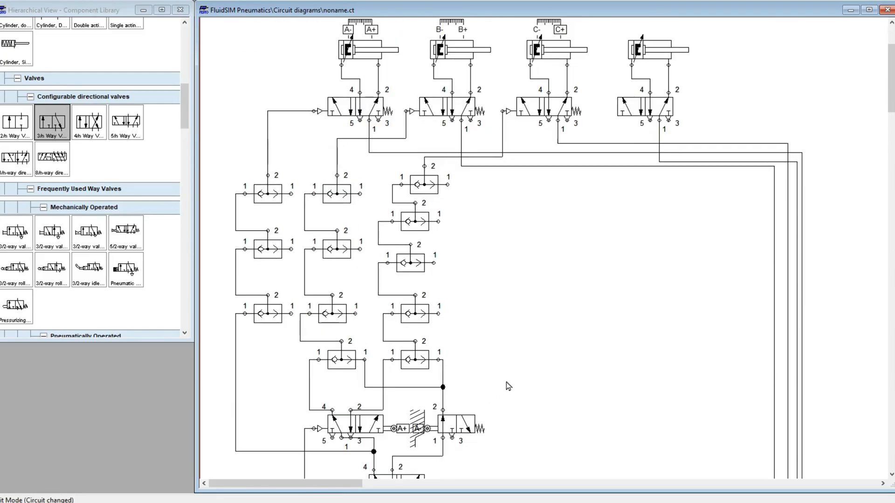
scroll(508, 386, down, 5)
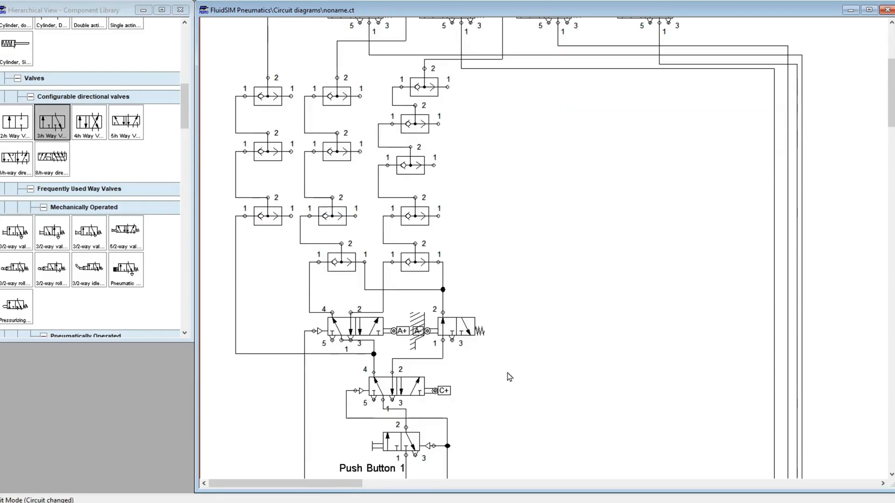
scroll(511, 359, up, 8)
scroll(392, 81, up, 1)
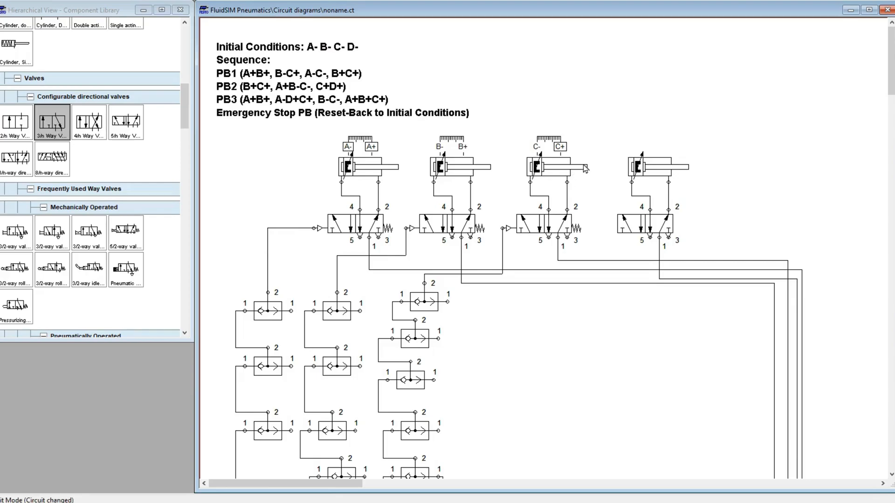
scroll(588, 170, down, 1)
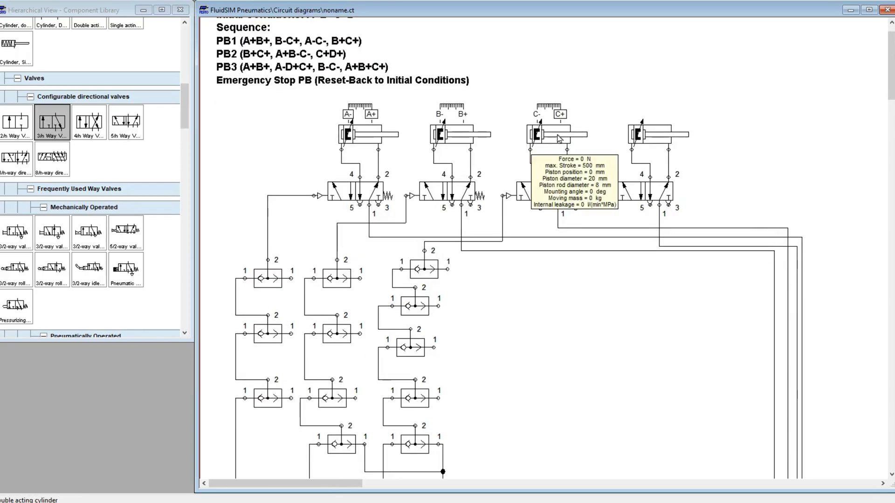
Step: Label the mechanical connection of the Emergency Stop Button valve as C-
scroll(574, 187, down, 10)
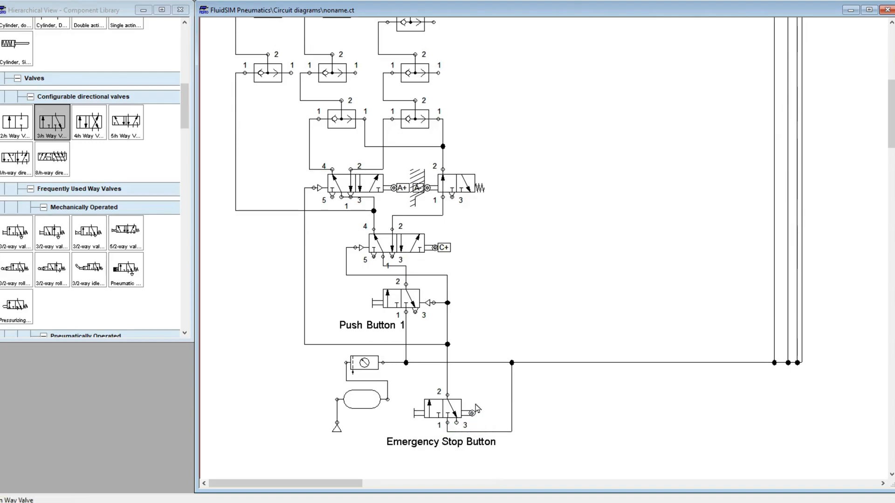
double_click(454, 409)
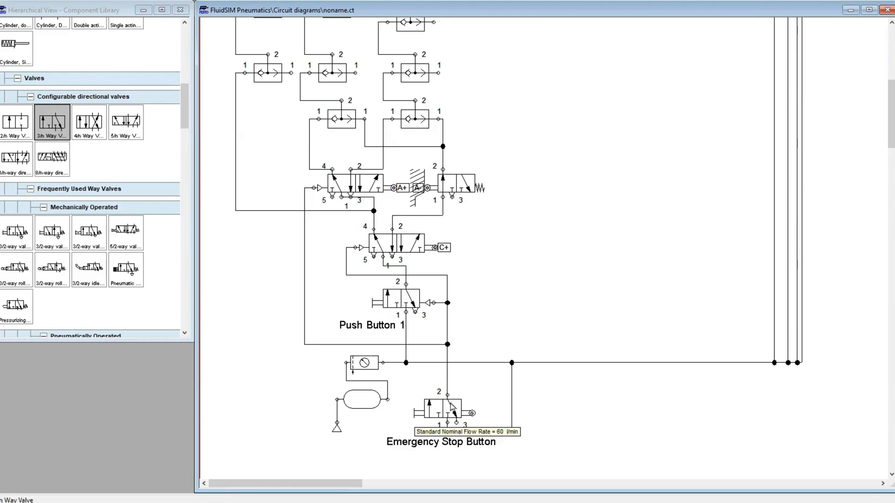
double_click(472, 413)
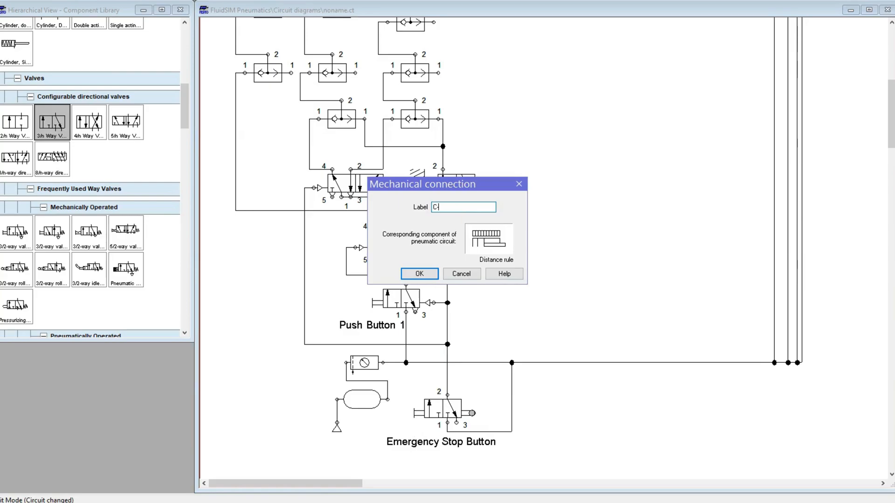
key(Return)
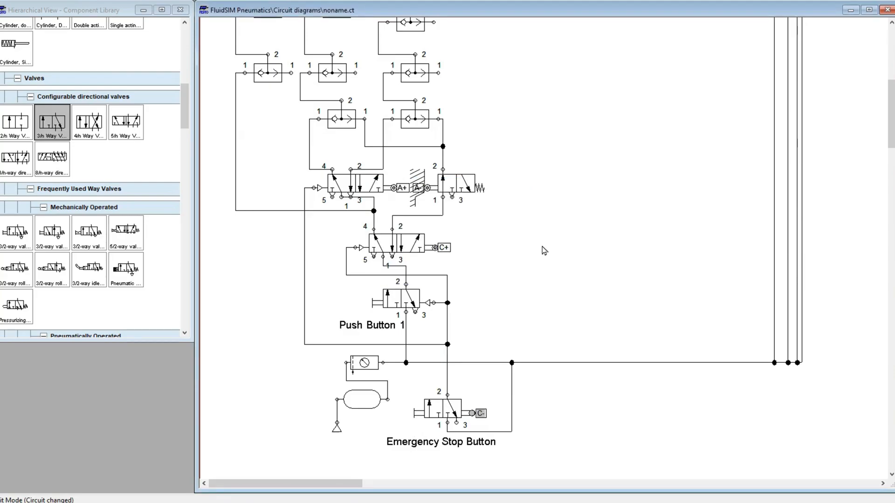
Step: Review the whole circuit from the four cylinders down to the Emergency Stop Button valve
scroll(544, 251, up, 1)
scroll(544, 250, up, 4)
scroll(546, 246, down, 6)
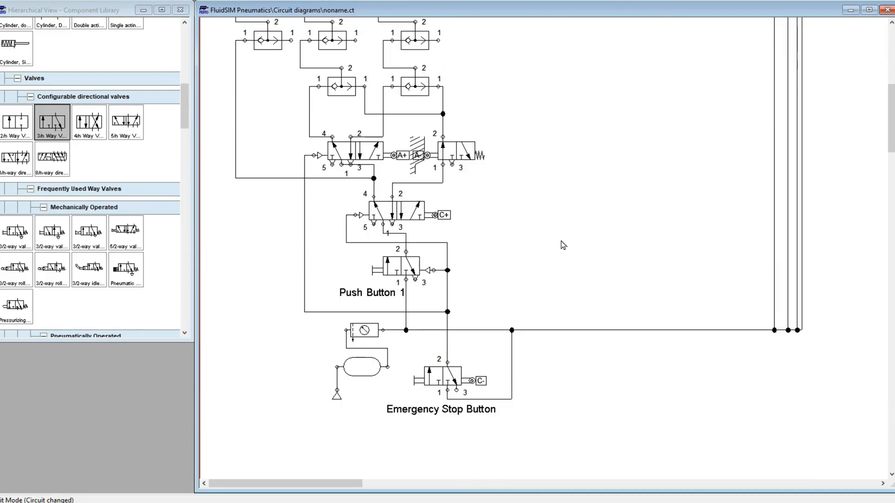
scroll(569, 245, down, 1)
scroll(568, 245, up, 9)
scroll(504, 261, down, 2)
scroll(504, 262, up, 1)
scroll(503, 264, down, 3)
scroll(502, 267, down, 1)
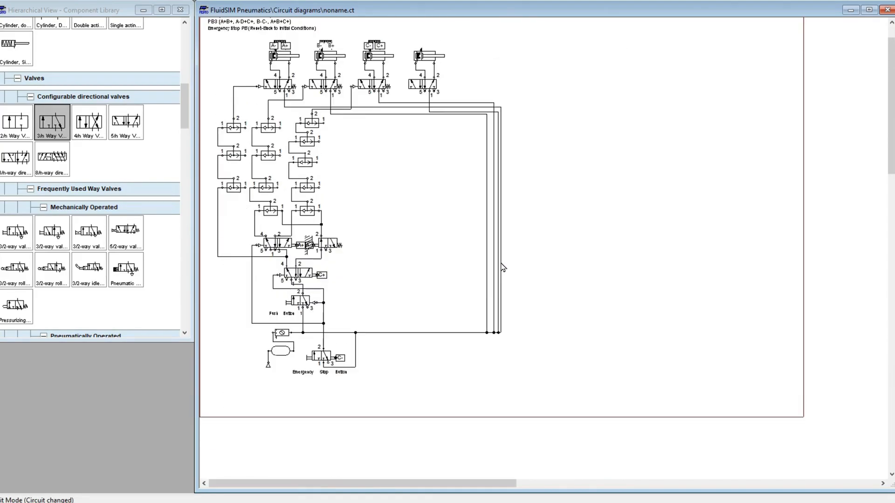
scroll(474, 280, up, 1)
scroll(474, 280, up, 2)
scroll(474, 280, down, 1)
scroll(474, 280, down, 1)
scroll(474, 280, up, 1)
scroll(474, 278, down, 1)
scroll(475, 276, down, 1)
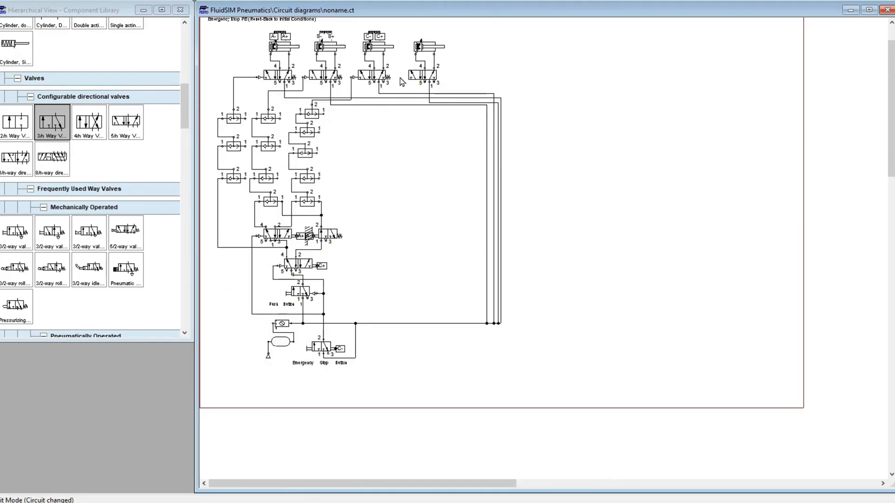
Step: Start the simulation, accepting the circuit check, and actuate Push Button 1
scroll(401, 81, up, 1)
click(392, 2)
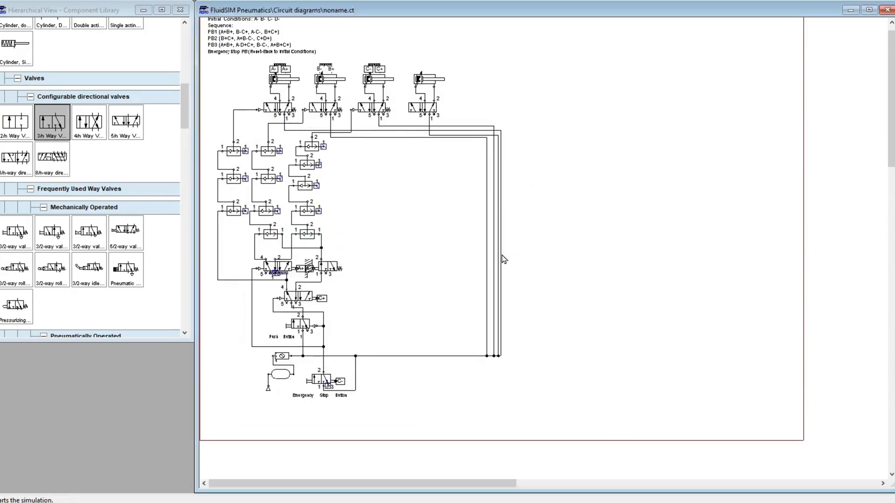
key(Return)
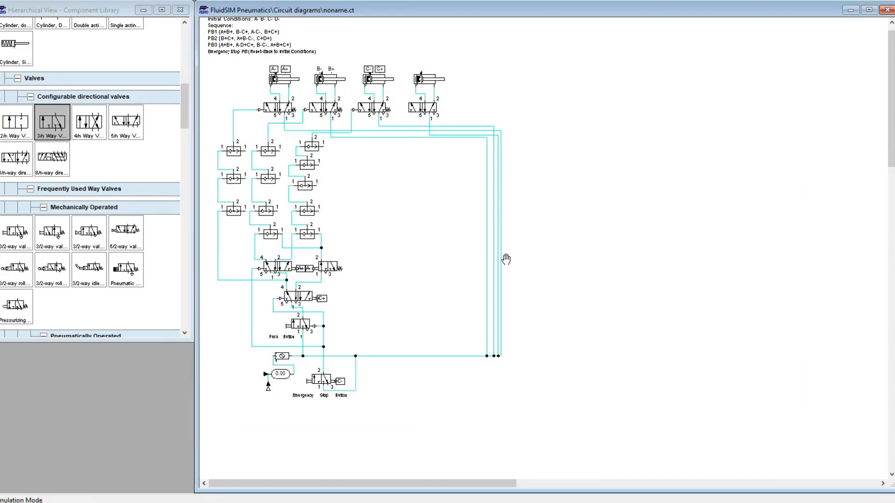
scroll(377, 219, up, 1)
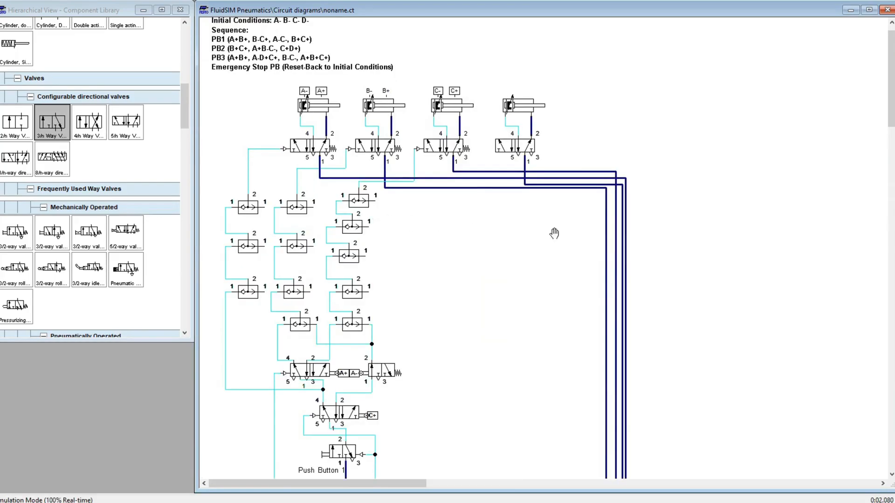
mouse_move(891, 108)
mouse_down()
mouse_move(892, 120)
mouse_move(892, 111)
mouse_up()
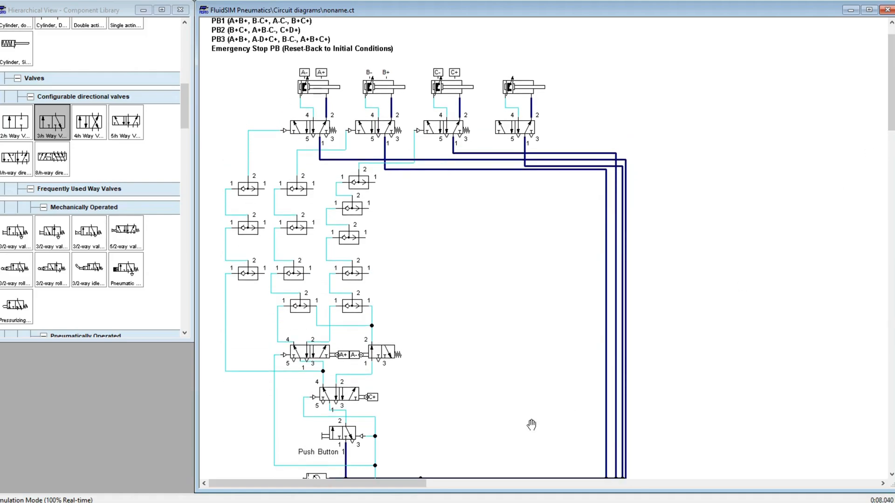
click(346, 434)
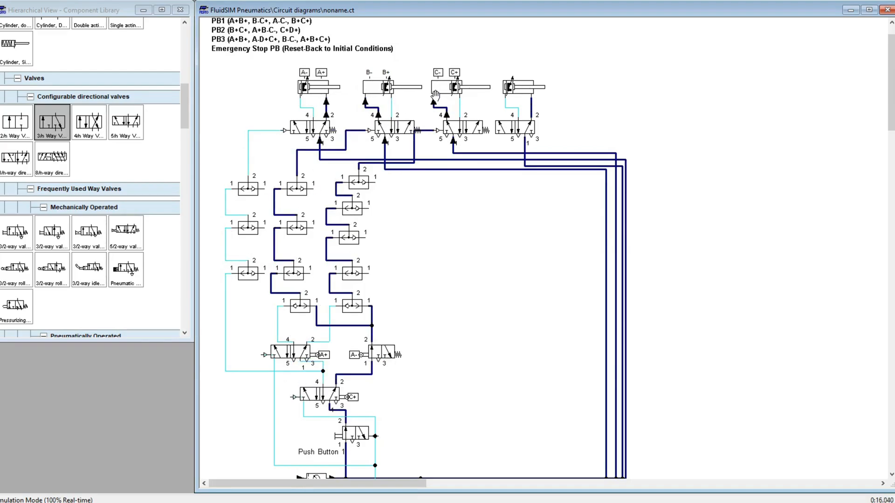
Step: Actuate the Emergency Stop Button valve in the running simulation and check the cylinder positions against the initial conditions
scroll(450, 214, down, 3)
click(369, 414)
scroll(459, 195, up, 2)
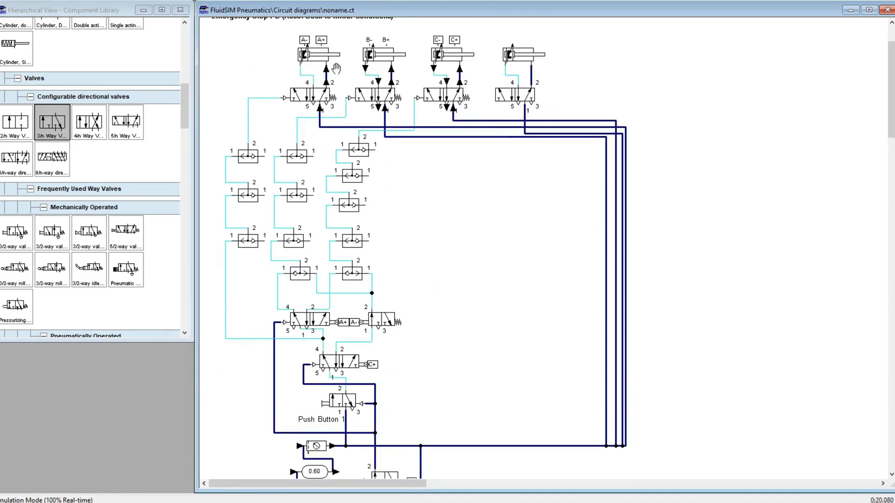
scroll(354, 93, up, 2)
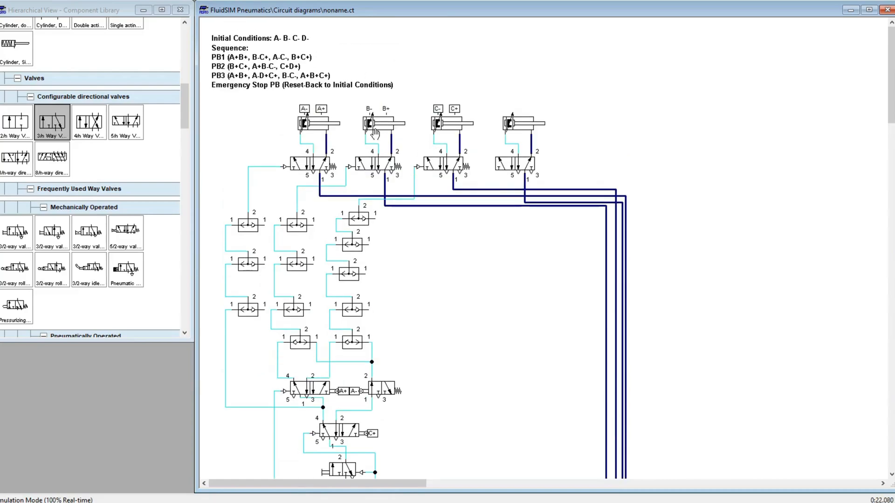
scroll(393, 190, down, 4)
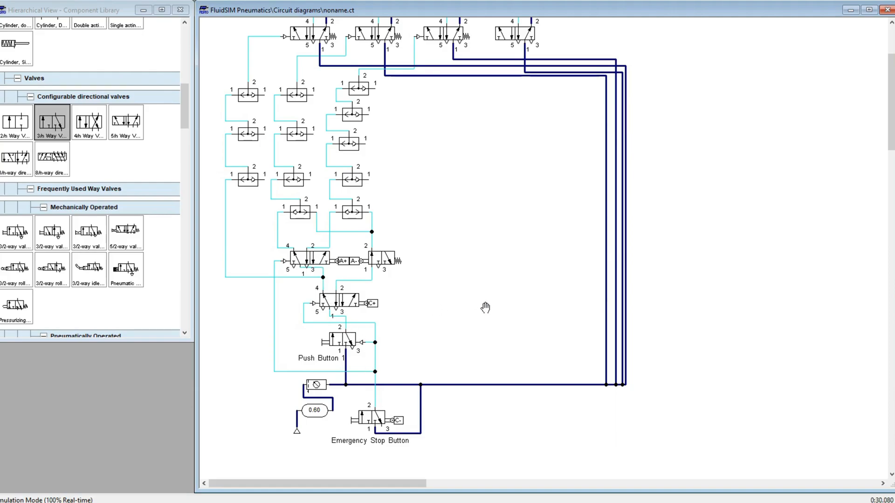
scroll(473, 292, up, 4)
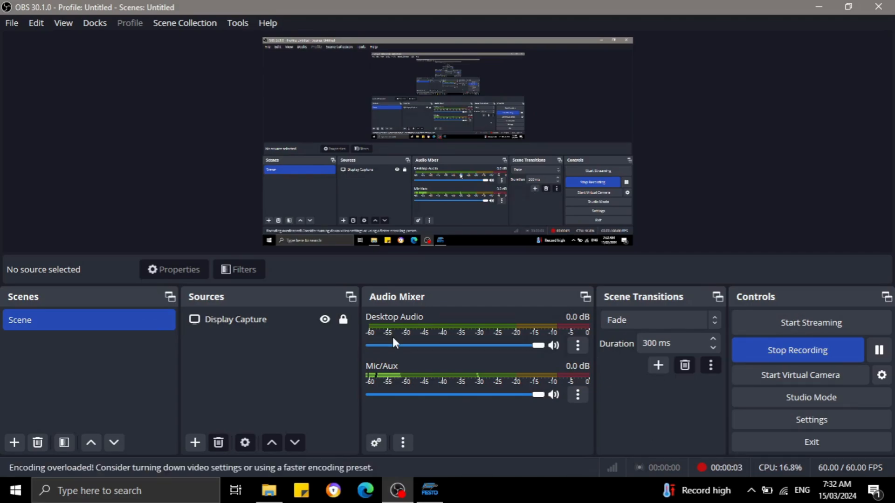
Step: Switch to FluidSIM-P and open the circuit file pb3-oks.ct from the Downloads folder
mouse_move(439, 497)
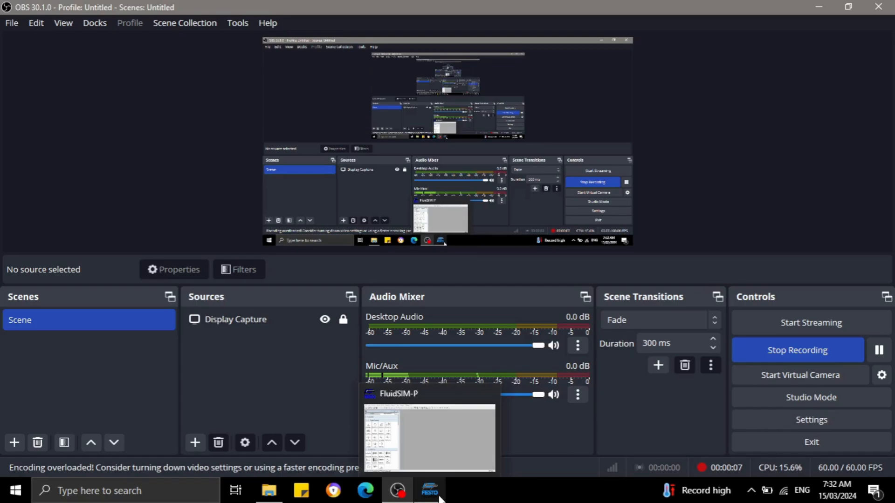
click(439, 498)
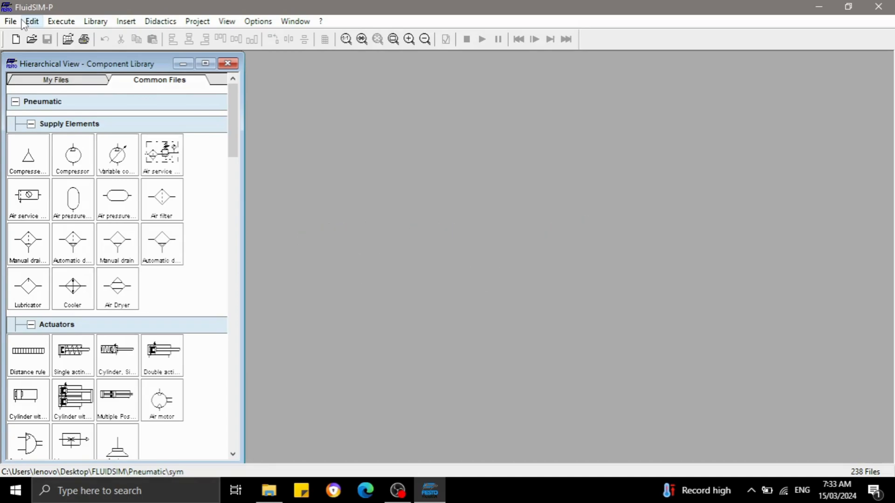
click(31, 39)
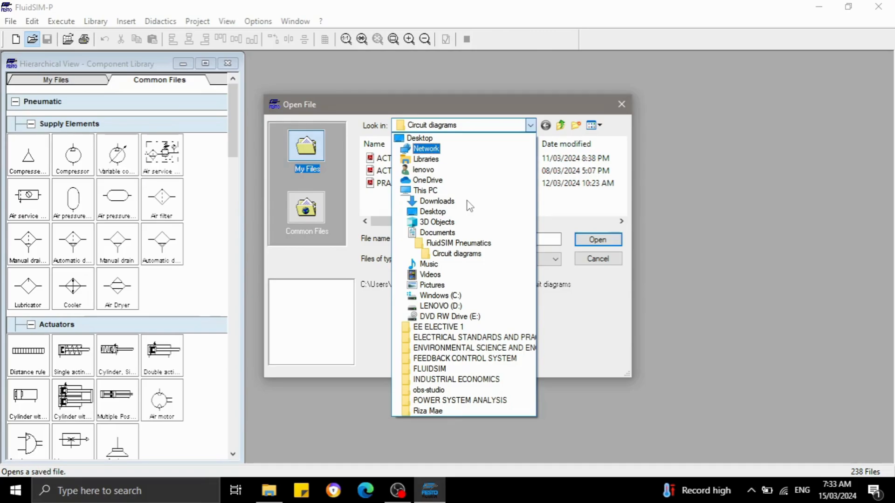
click(437, 201)
click(400, 172)
click(597, 239)
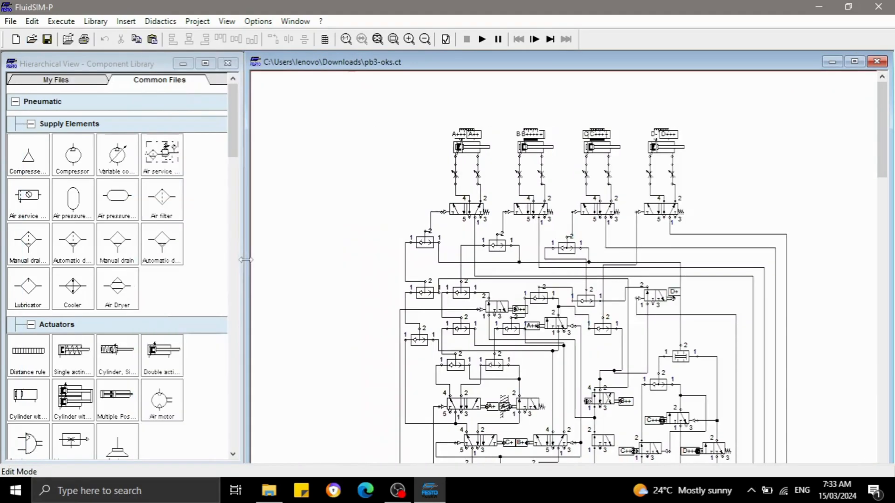
Step: Examine the opened circuit from the cylinders down to the push button valves, and select the Push Button 1 valve
drag(263, 258, 263, 258)
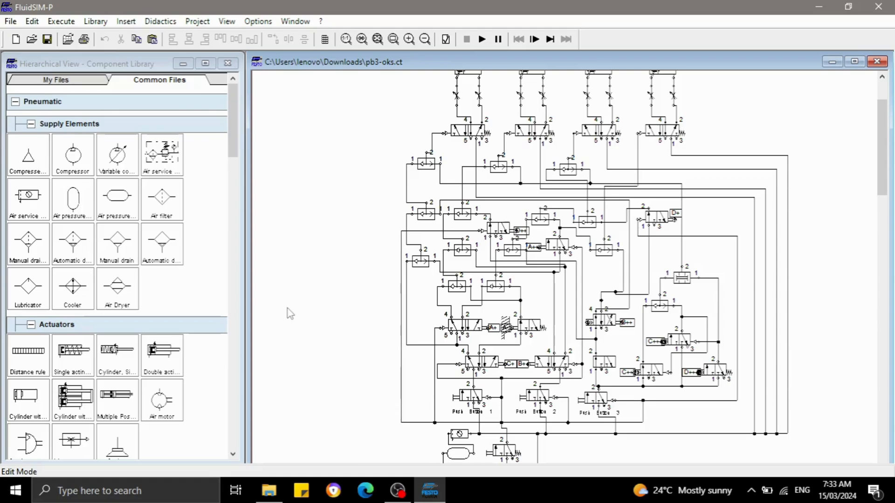
scroll(290, 313, up, 3)
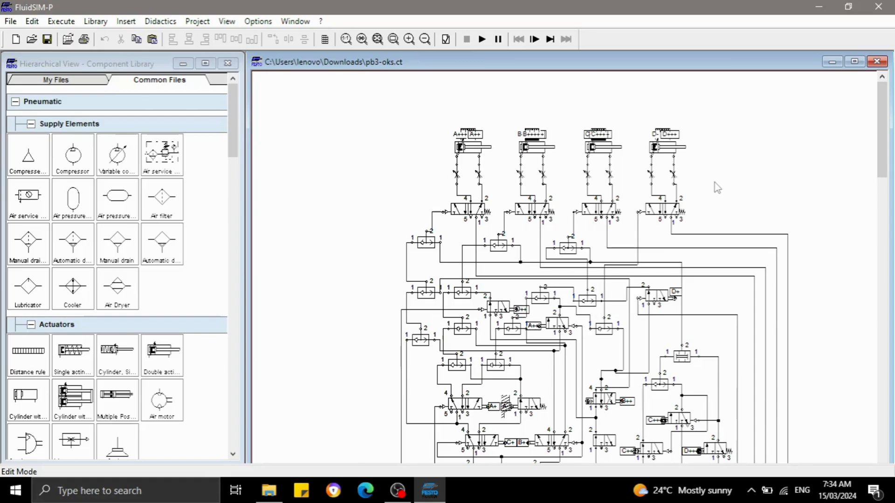
scroll(717, 188, down, 1)
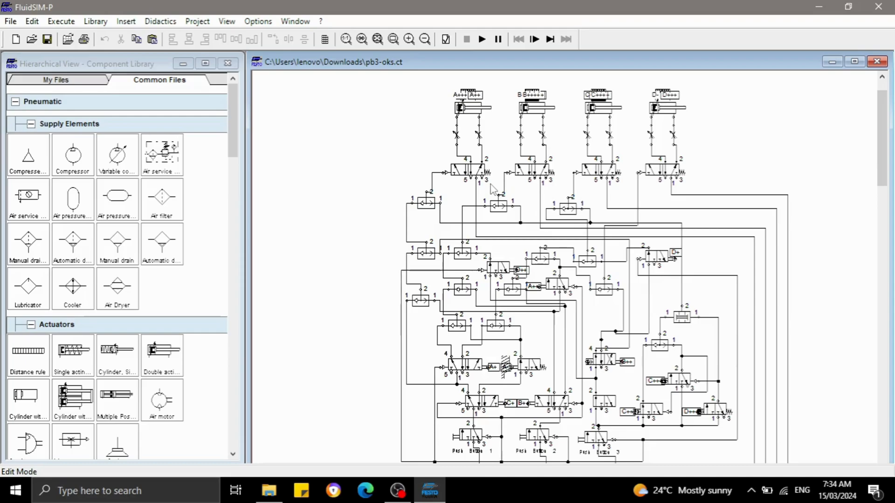
scroll(553, 330, down, 5)
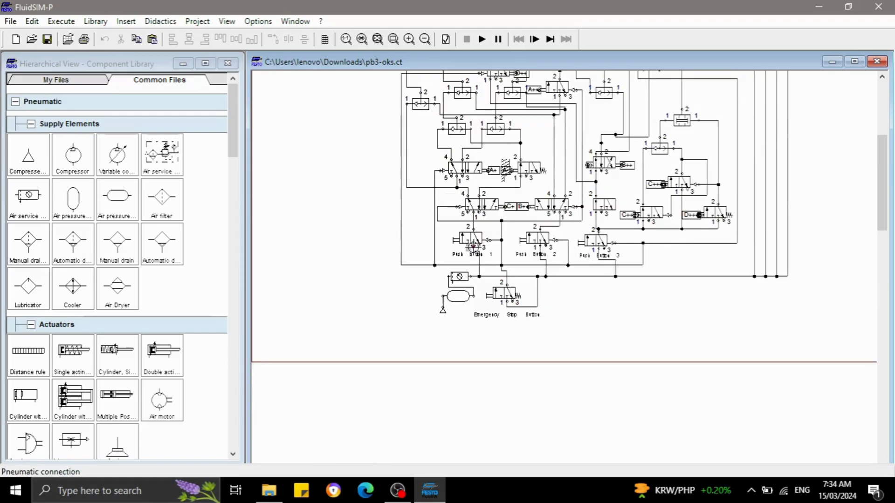
click(469, 244)
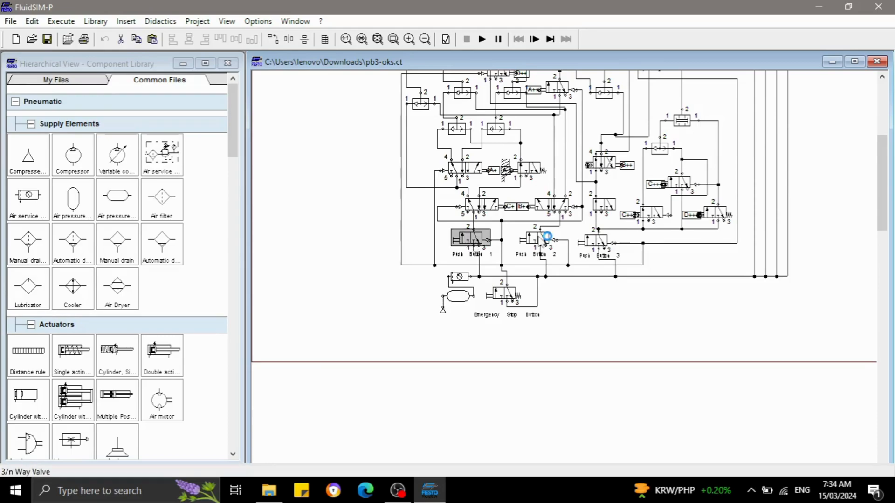
Step: Select the Push Button 3 valve, simulate the circuit with Push Button 1 actuated, and stop the simulation
click(604, 243)
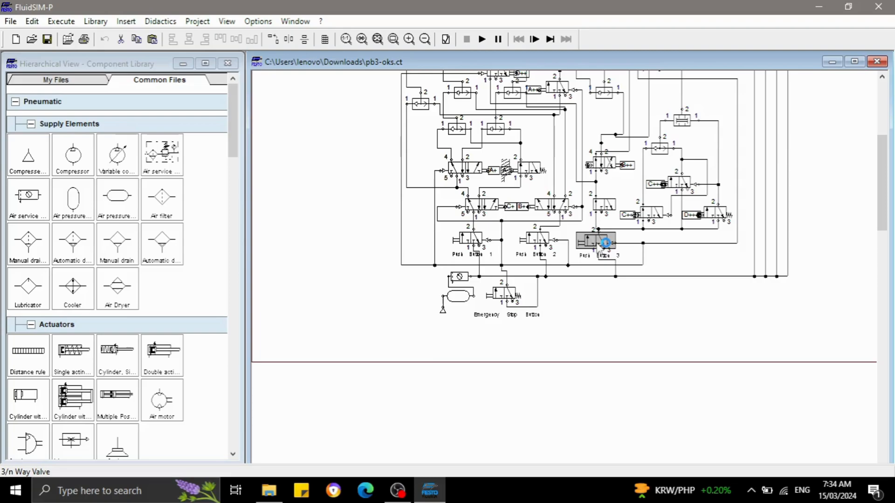
key(F9)
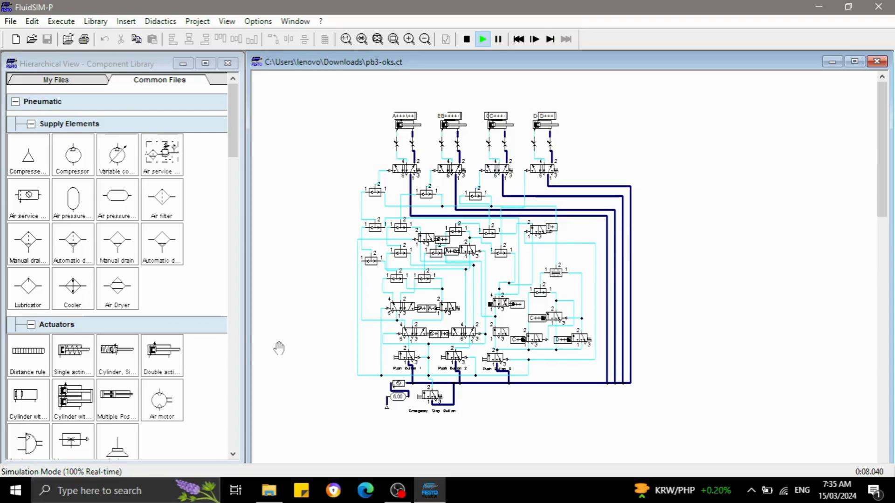
click(408, 356)
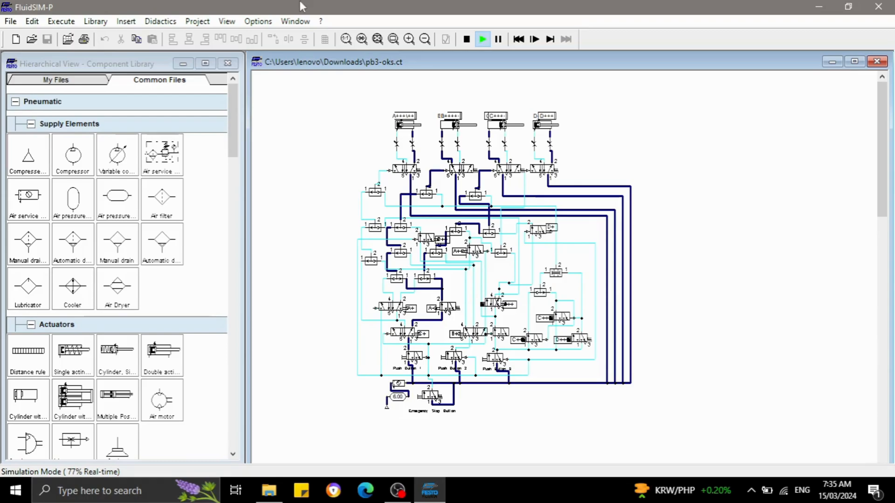
click(470, 45)
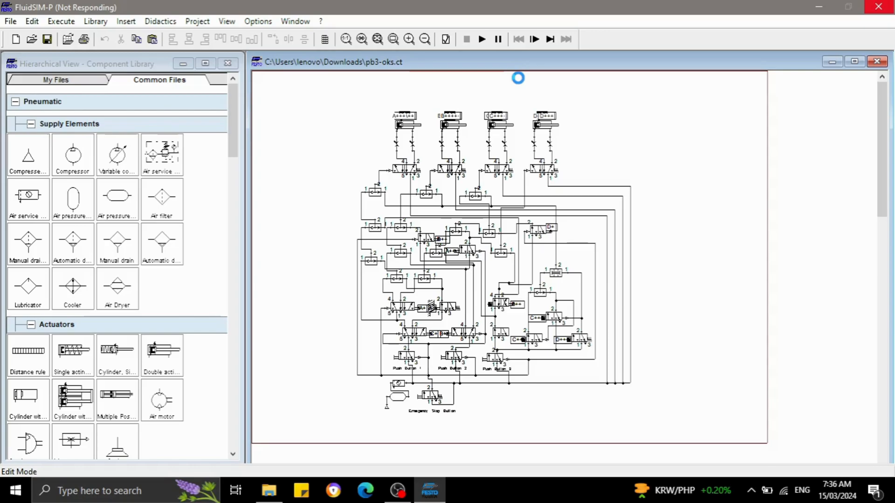
Step: Close the open bin folder window
key(super+t)
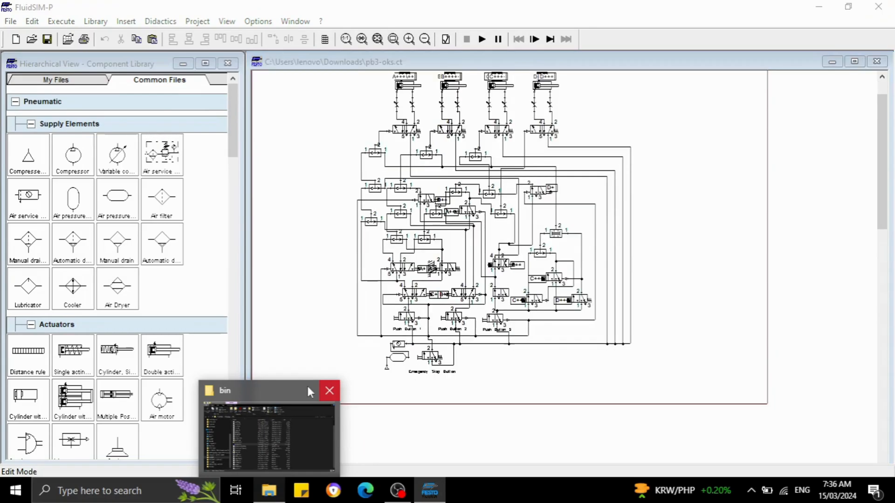
click(334, 395)
scroll(722, 303, up, 1)
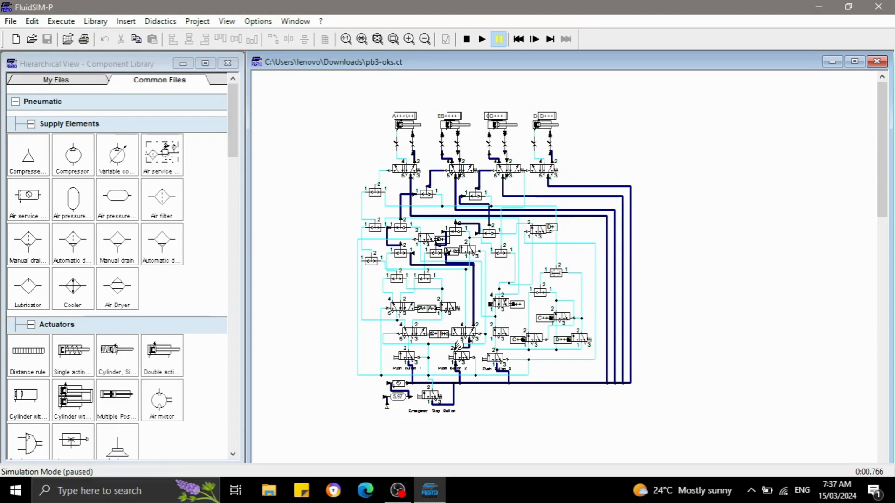
Step: Follow the Push Button 2 sequence with pauses at the A+B-C- and C+D+ stages, and stop the simulation
mouse_move(407, 391)
click(497, 40)
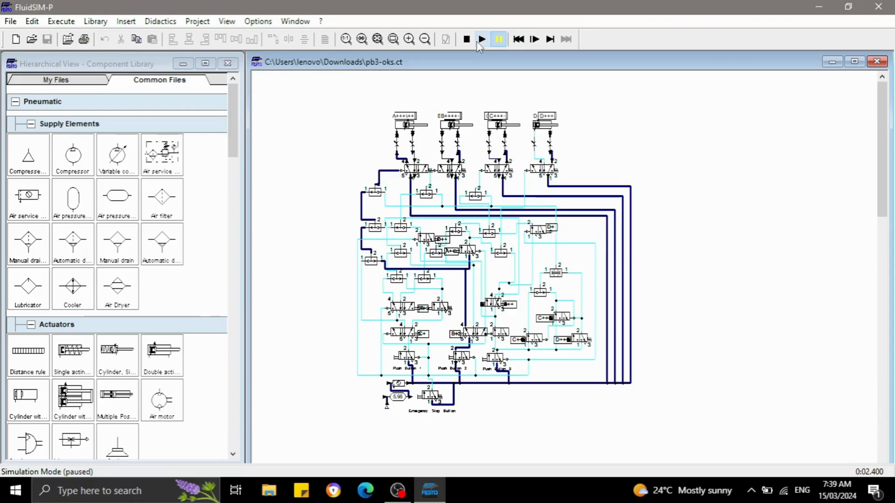
click(480, 40)
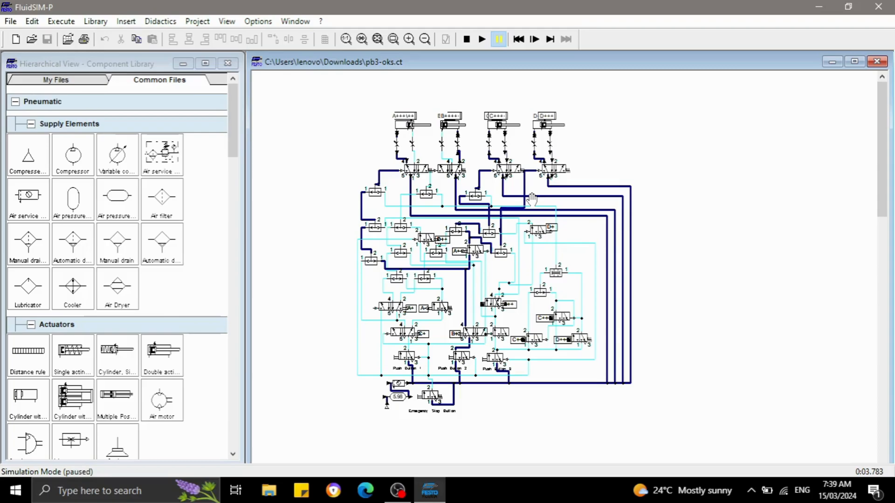
key(F9)
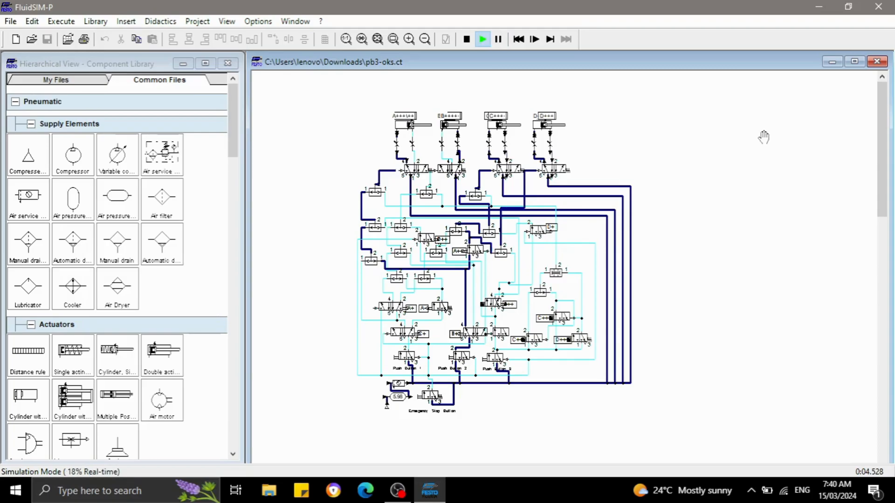
click(466, 41)
click(398, 490)
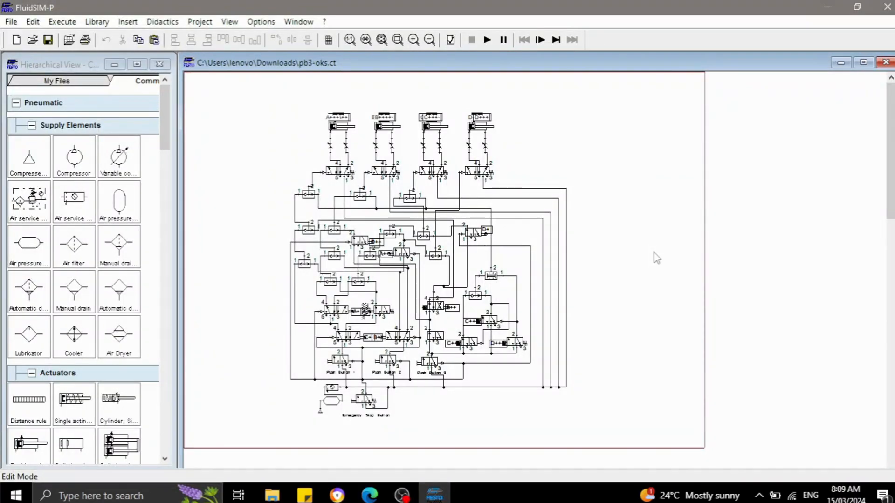
Step: Start the simulation of pb3-oks.ct, actuate Push Button 1, and stop the simulation
scroll(657, 257, up, 3)
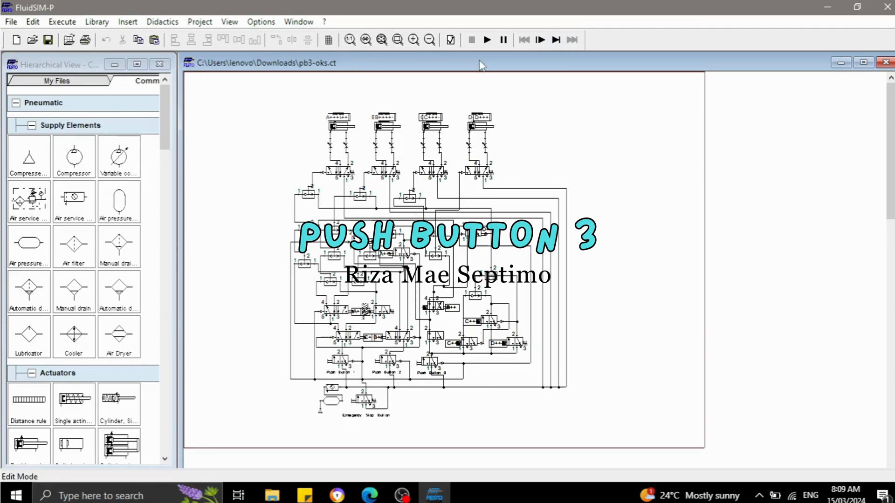
click(486, 40)
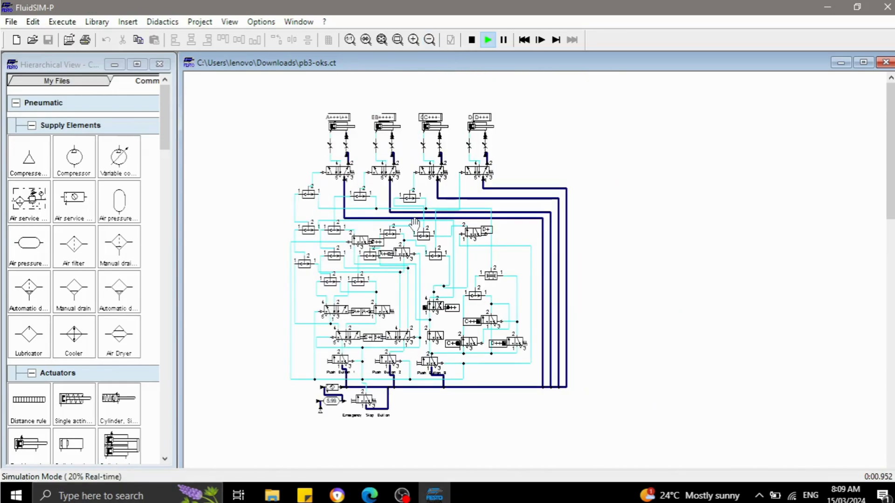
click(344, 357)
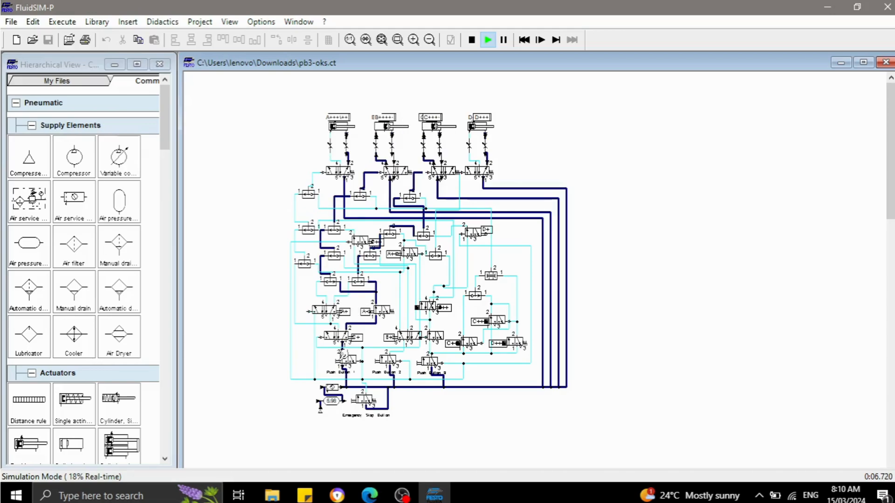
click(472, 41)
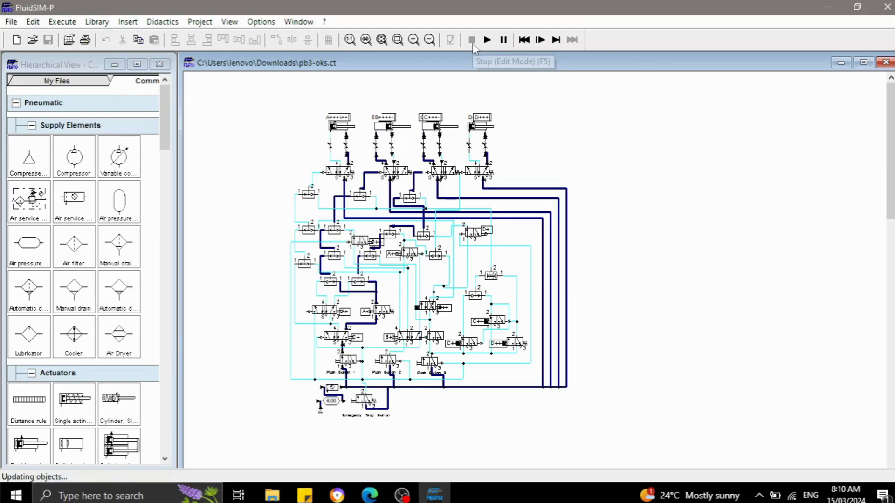
Step: Run the simulation of the Push Button 3 sequence, pause it at the A+B+ stage, and resume it
click(490, 42)
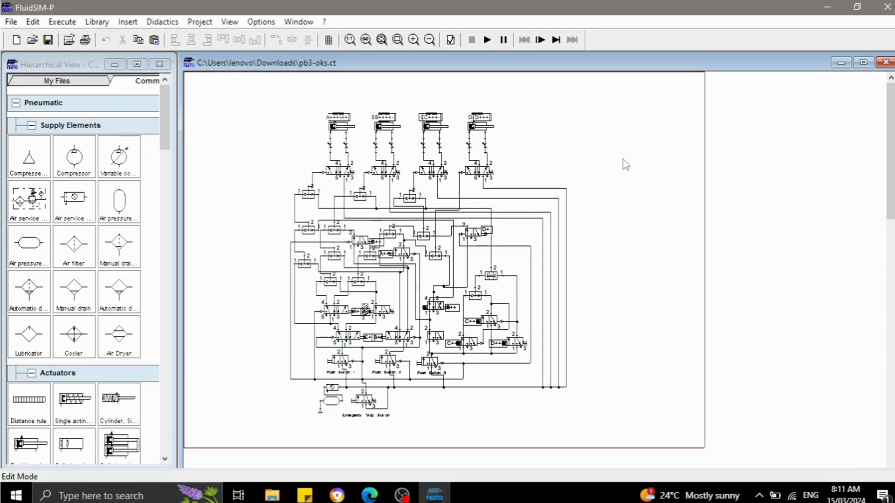
scroll(641, 191, down, 3)
scroll(646, 210, up, 3)
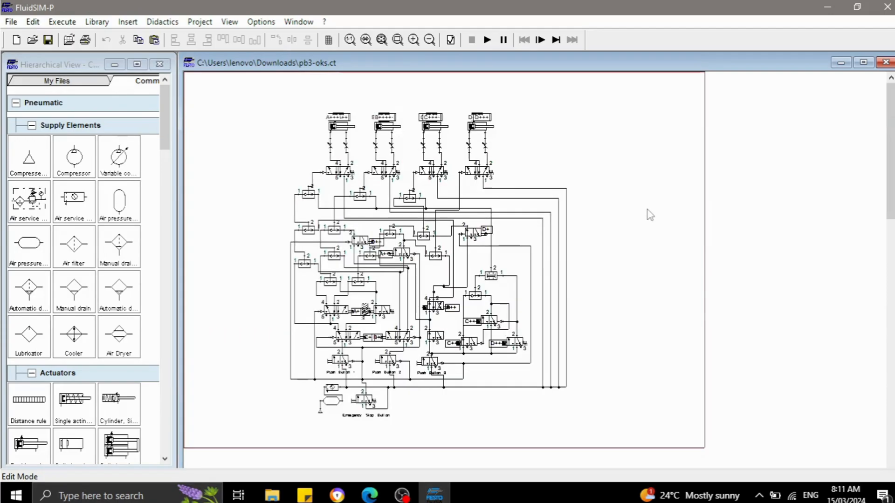
click(495, 43)
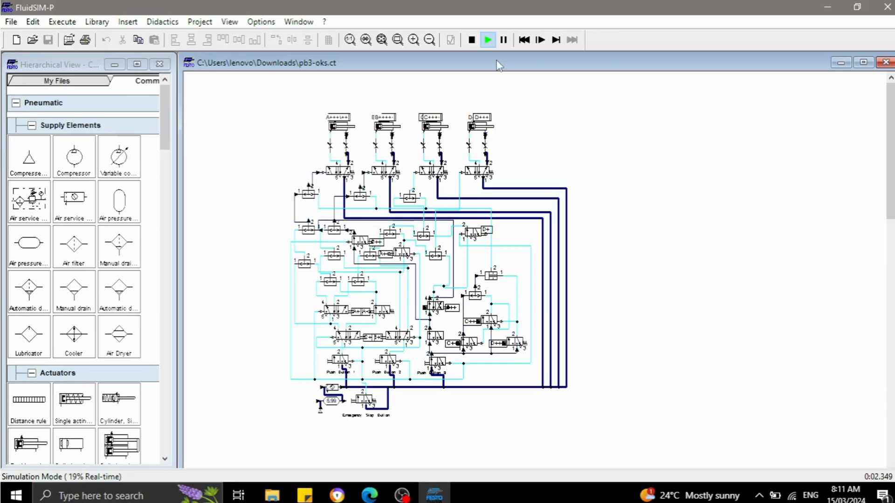
key(F8)
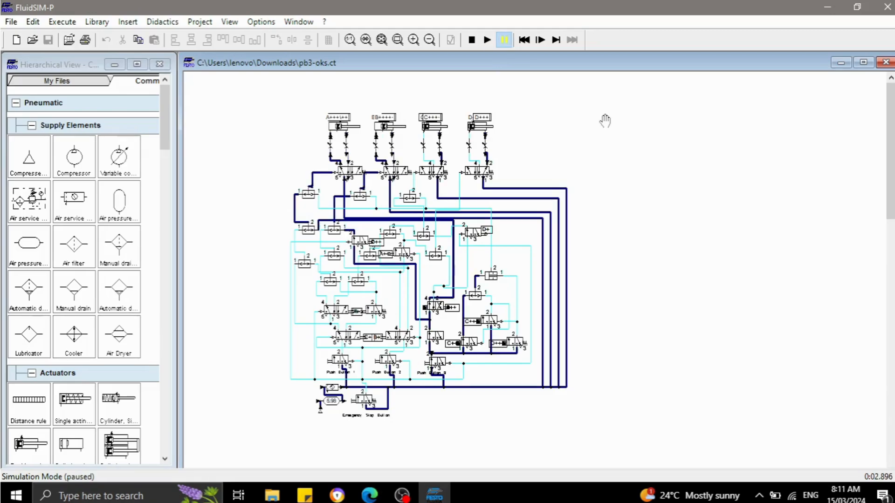
click(337, 392)
click(493, 45)
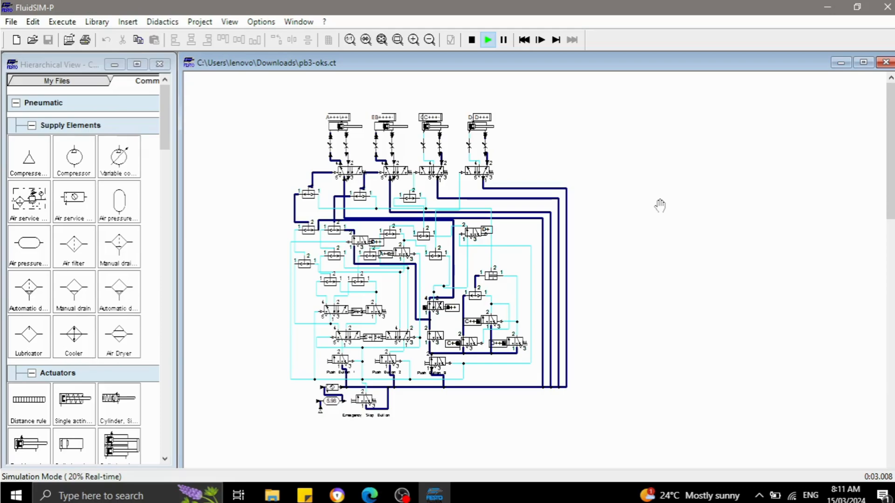
Step: Pause the Push Button 3 sequence at the A-D+C+ and A+B+C+ stages, resume after each, and stop and restart the simulation
key(F8)
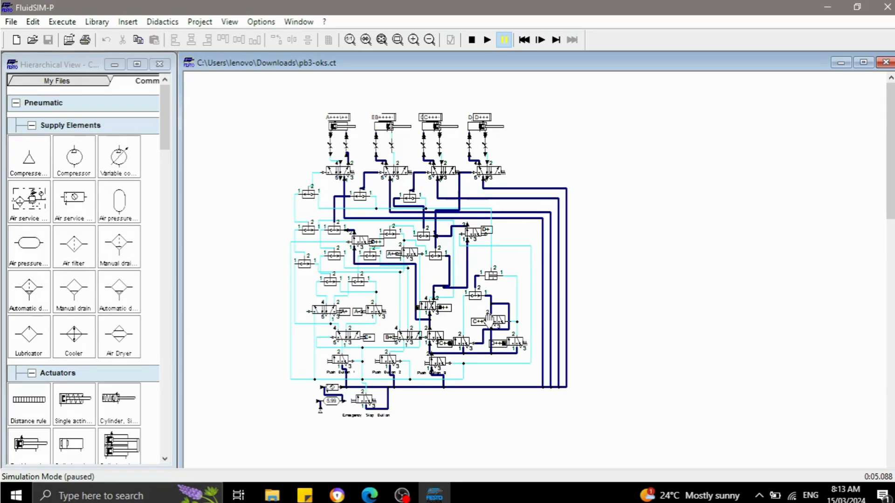
key(F9)
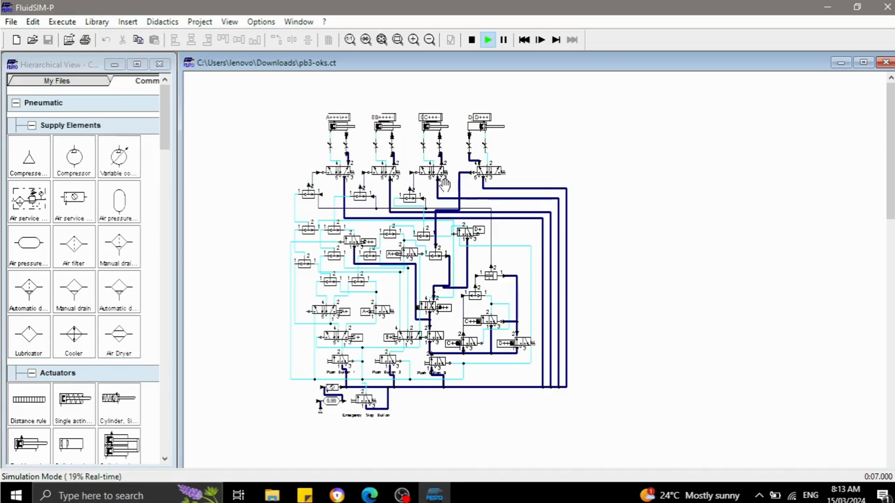
click(506, 44)
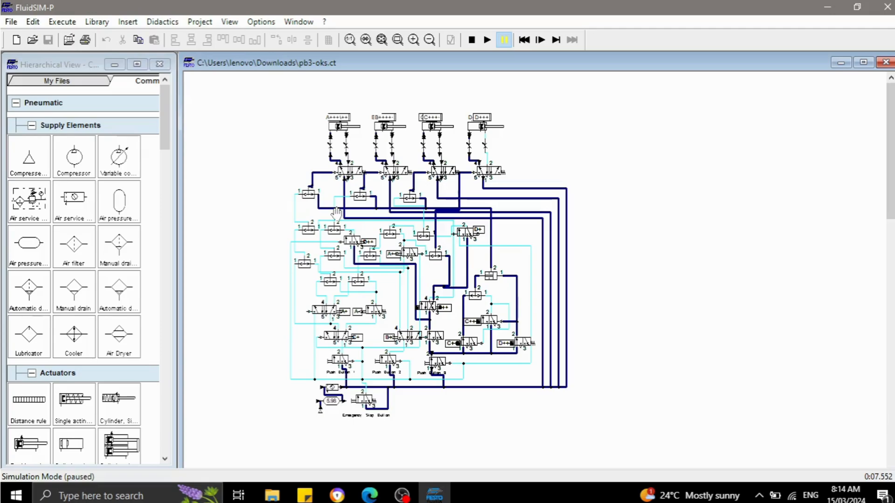
key(F9)
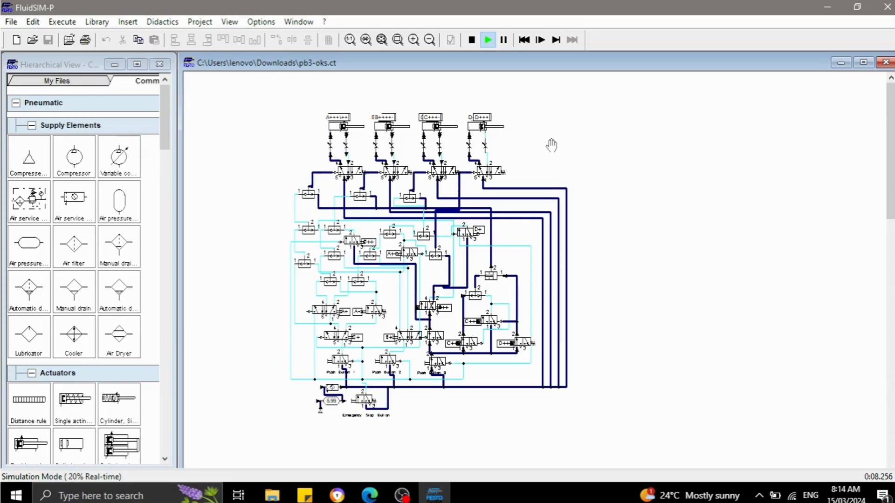
click(471, 39)
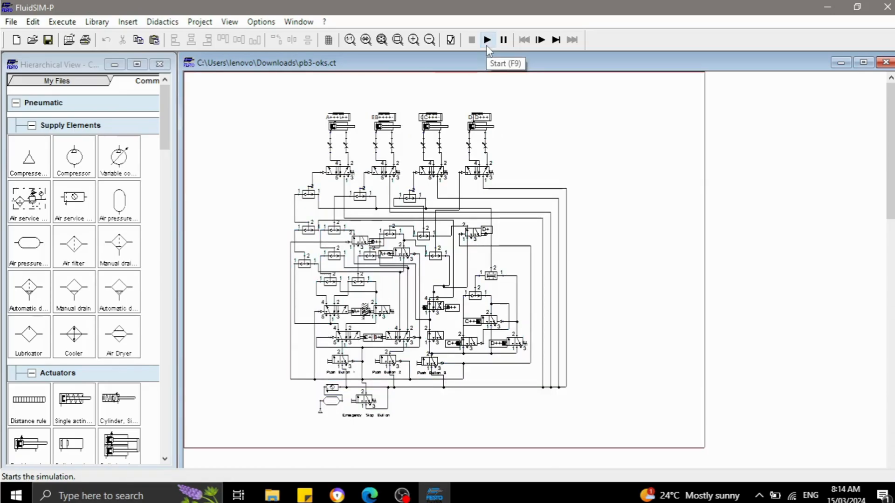
click(487, 45)
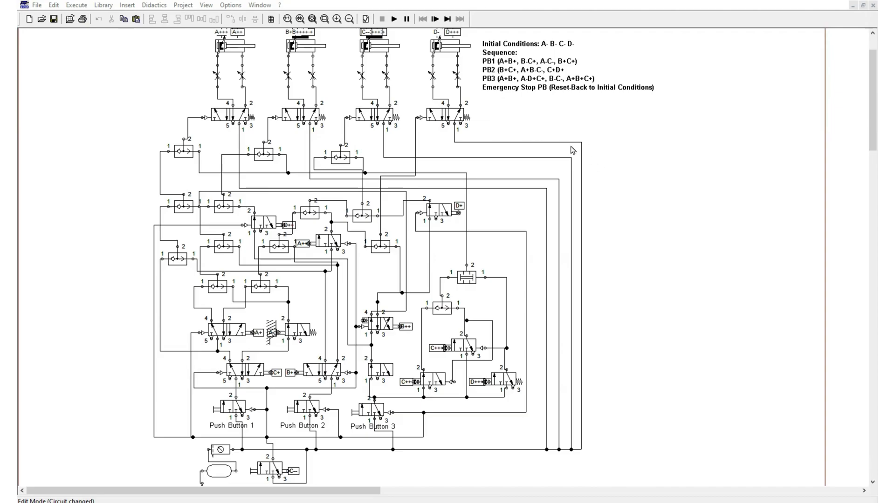
Step: Simulate the circuit annotated with the sequences, actuate Push Button 1, and reset the cylinders with the emergency stop valve
click(394, 20)
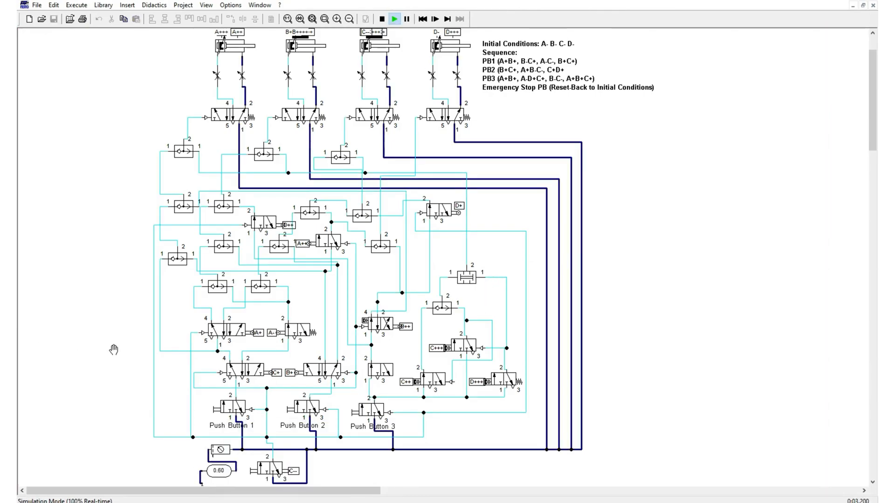
click(242, 413)
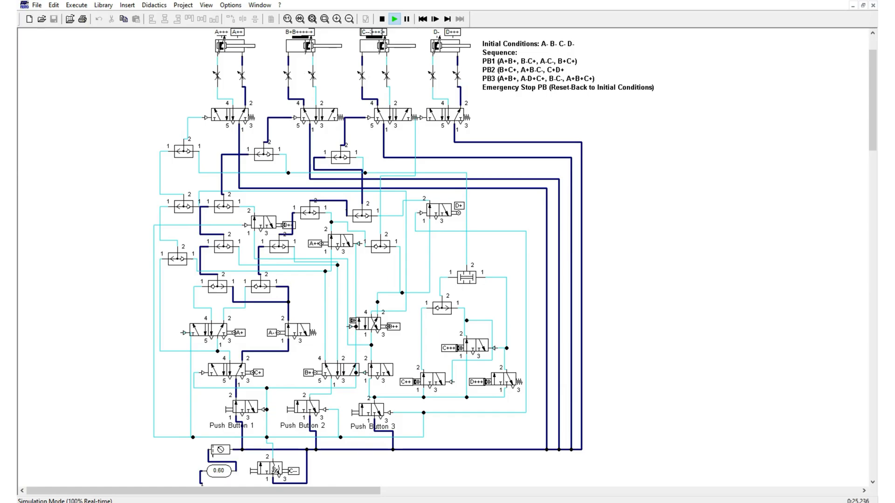
click(275, 468)
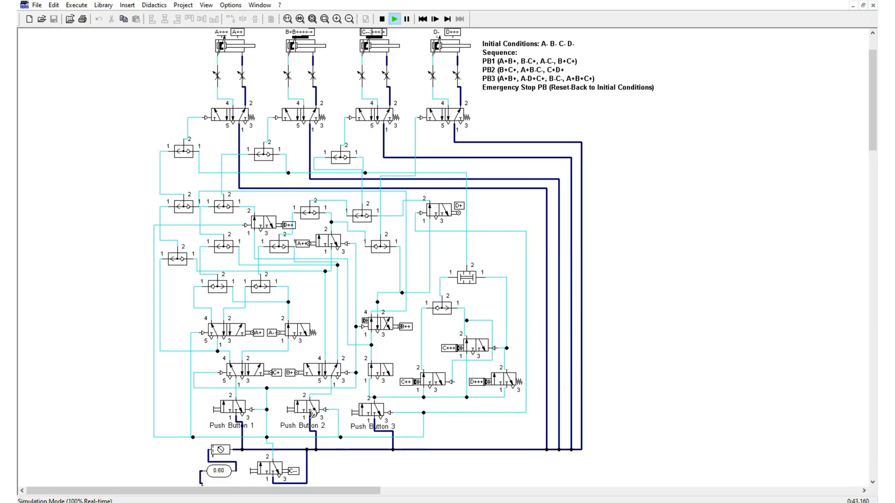
Step: Actuate Push Button 2 and Push Button 3 in turn, actuating the emergency stop valve after each sequence
click(312, 409)
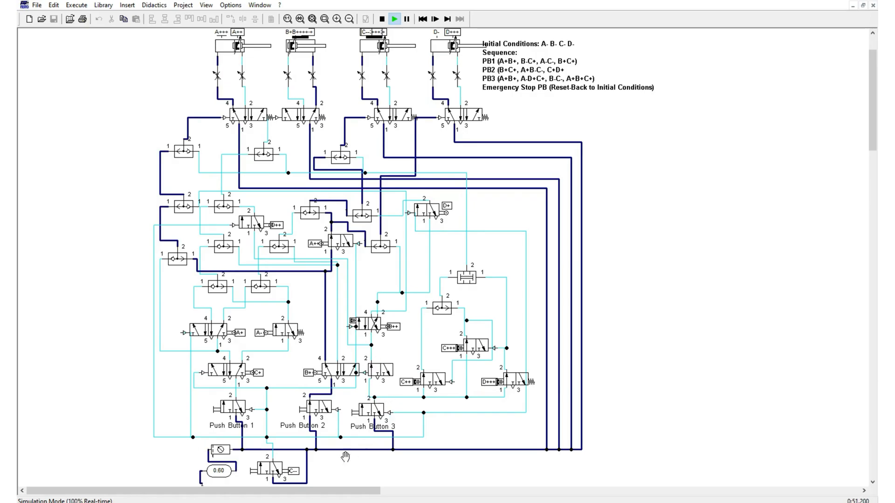
click(276, 474)
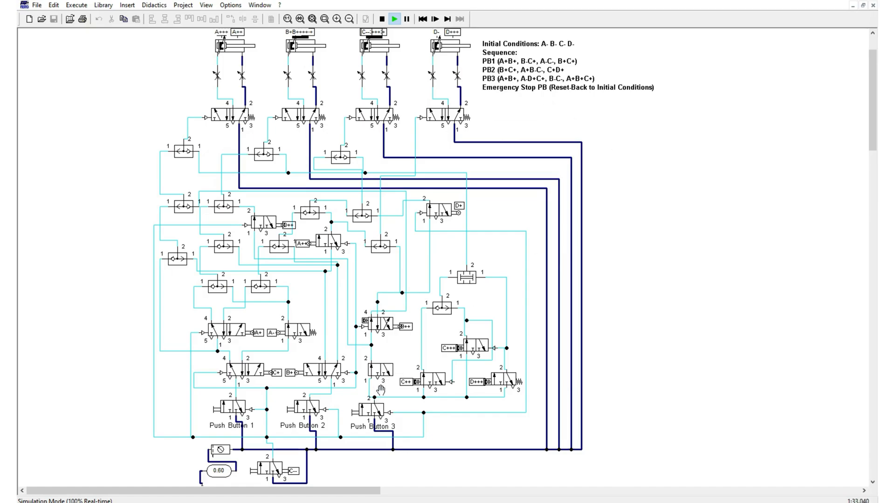
click(378, 412)
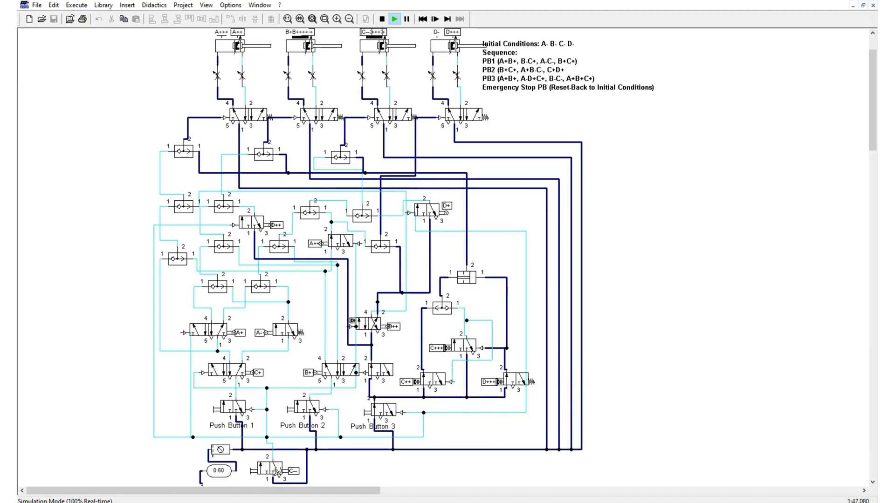
click(277, 472)
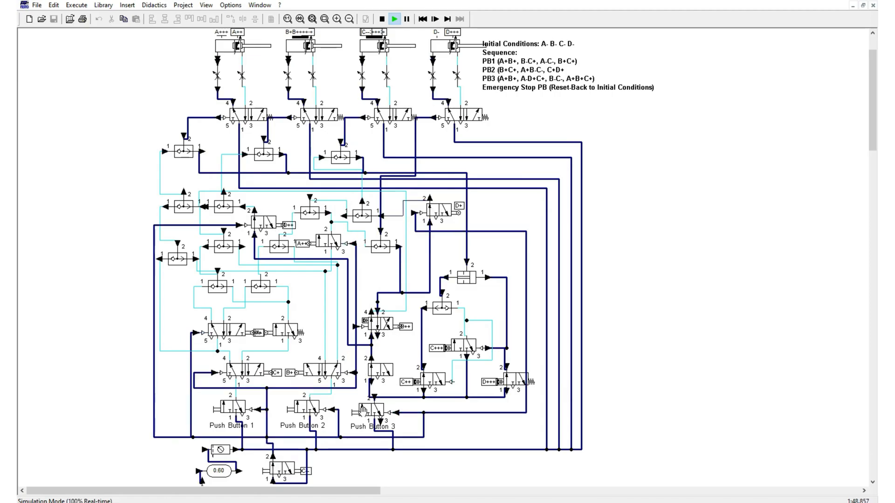